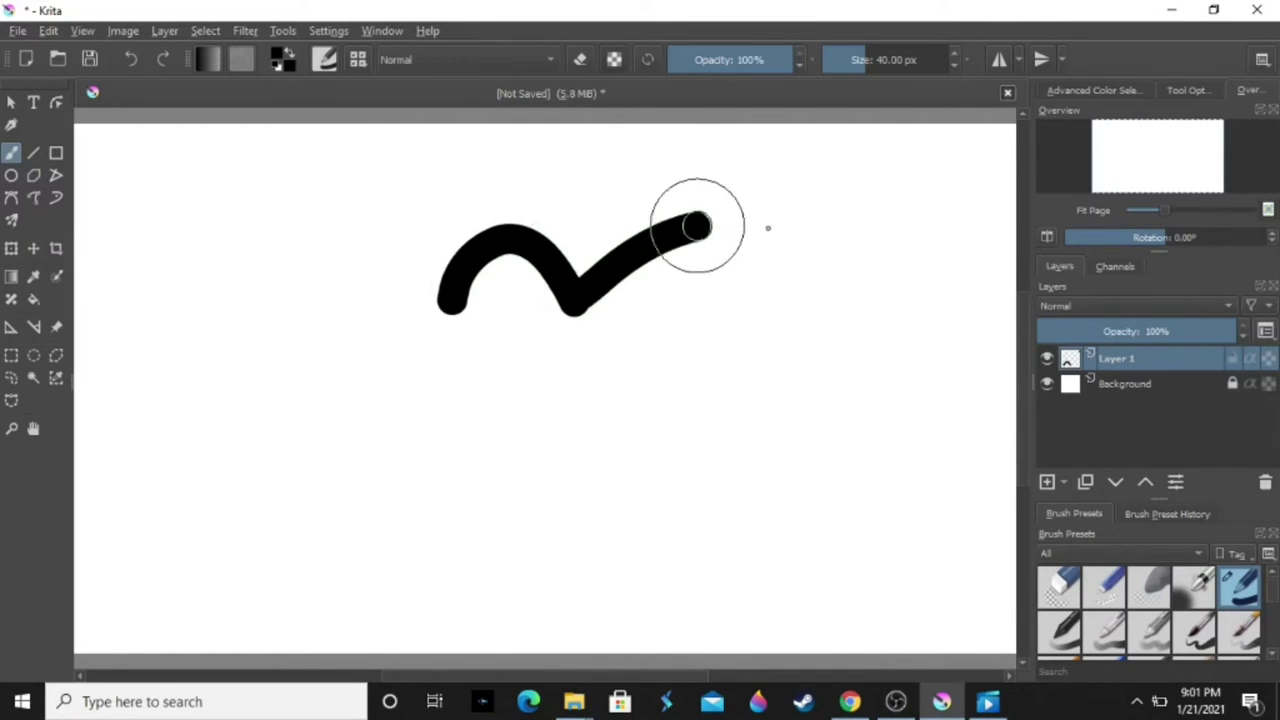
- Paint the thick black scalloped outline, then undo the dividing, loop and zigzag strokes inside
mouse_move(448, 285)
mouse_down()
mouse_move(440, 298)
mouse_move(320, 210)
mouse_move(225, 265)
mouse_move(195, 330)
mouse_move(208, 320)
mouse_move(250, 500)
mouse_move(640, 630)
mouse_move(915, 435)
mouse_move(910, 400)
mouse_move(810, 280)
mouse_move(790, 280)
mouse_up()
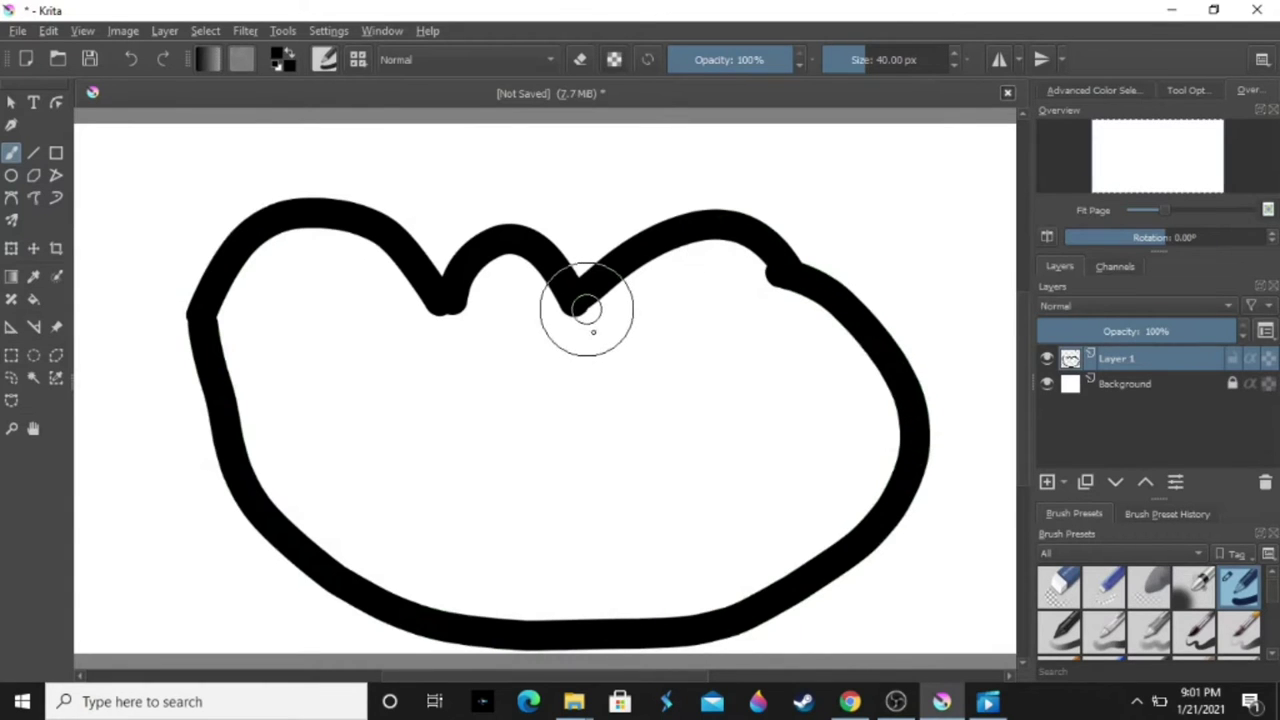
mouse_move(585, 305)
mouse_down()
mouse_move(655, 520)
mouse_move(640, 600)
mouse_up()
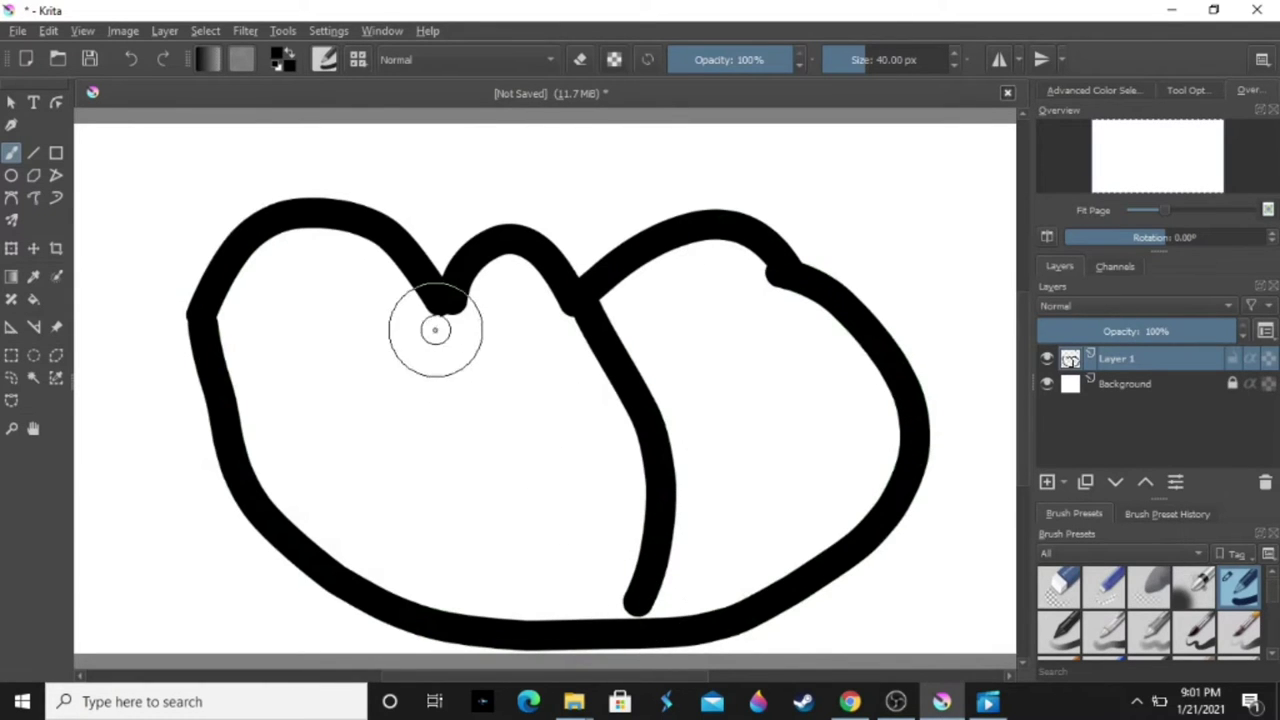
drag(435, 328, 385, 520)
drag(385, 520, 440, 655)
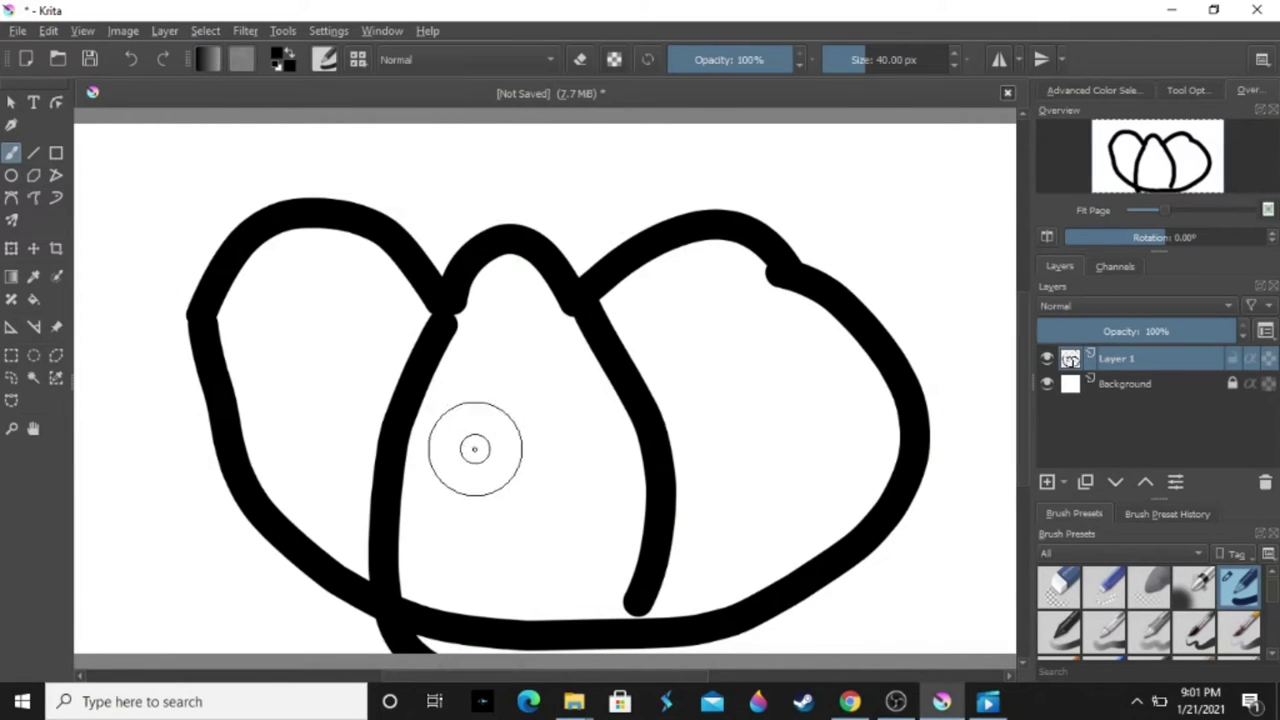
mouse_move(490, 340)
mouse_down()
mouse_move(480, 520)
mouse_move(495, 345)
mouse_up()
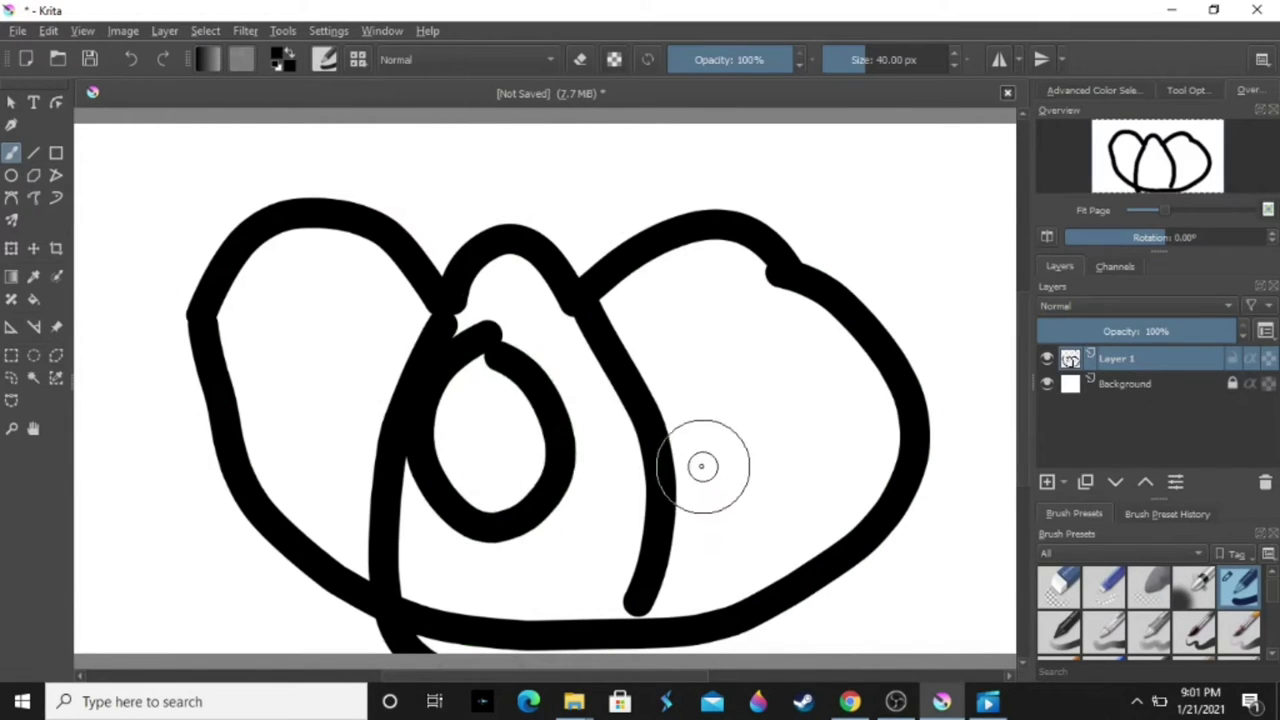
mouse_move(700, 462)
mouse_down()
mouse_move(545, 480)
mouse_move(640, 520)
mouse_move(510, 590)
mouse_up()
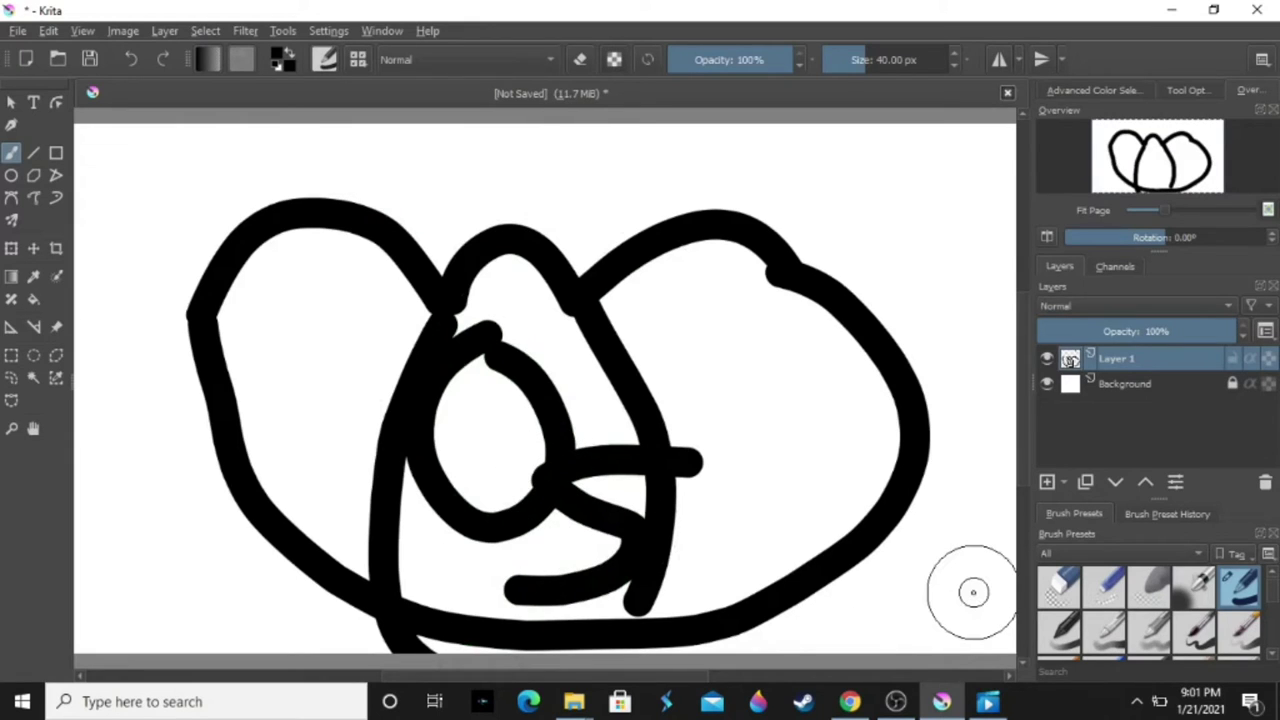
key(ctrl+z)
key(ctrl+z)
key(ctrl+z)
key(ctrl+z)
key(ctrl+z)
key(ctrl+z)
key(ctrl+z)
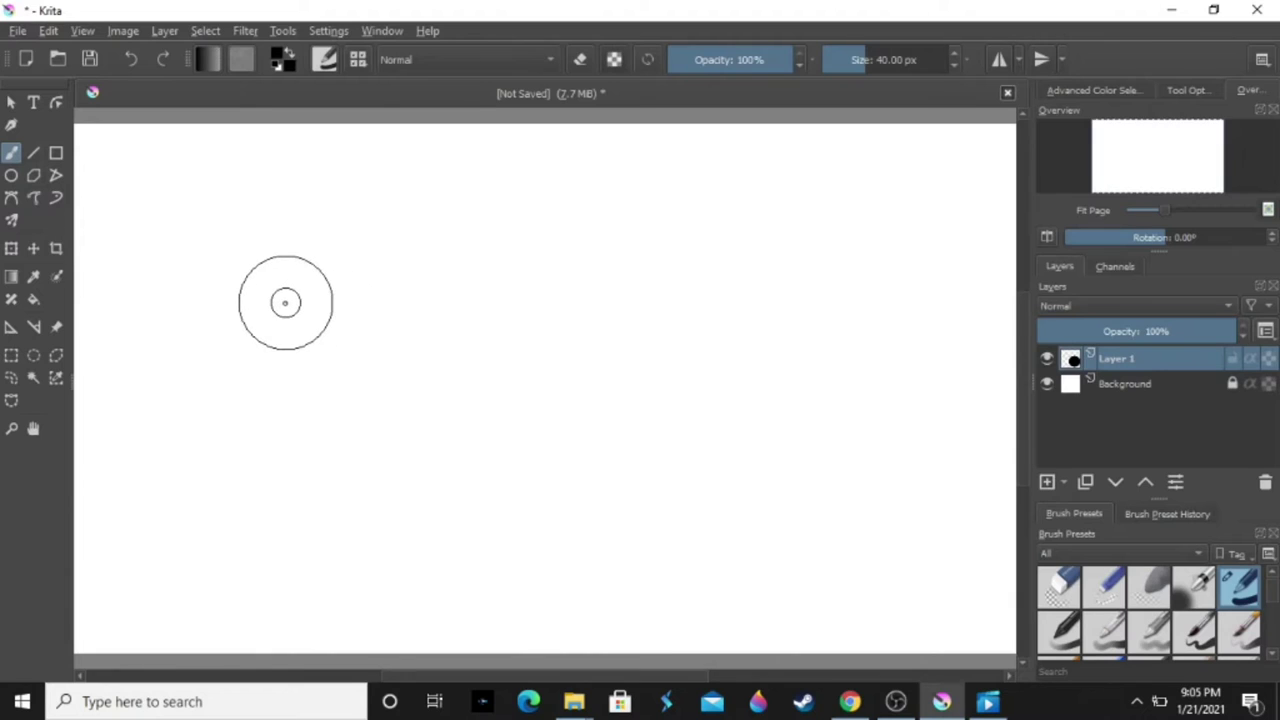
- Paint the thick hat bar with a dot and curved stroke, then the U-shaped mouth strokes
drag(286, 302, 448, 316)
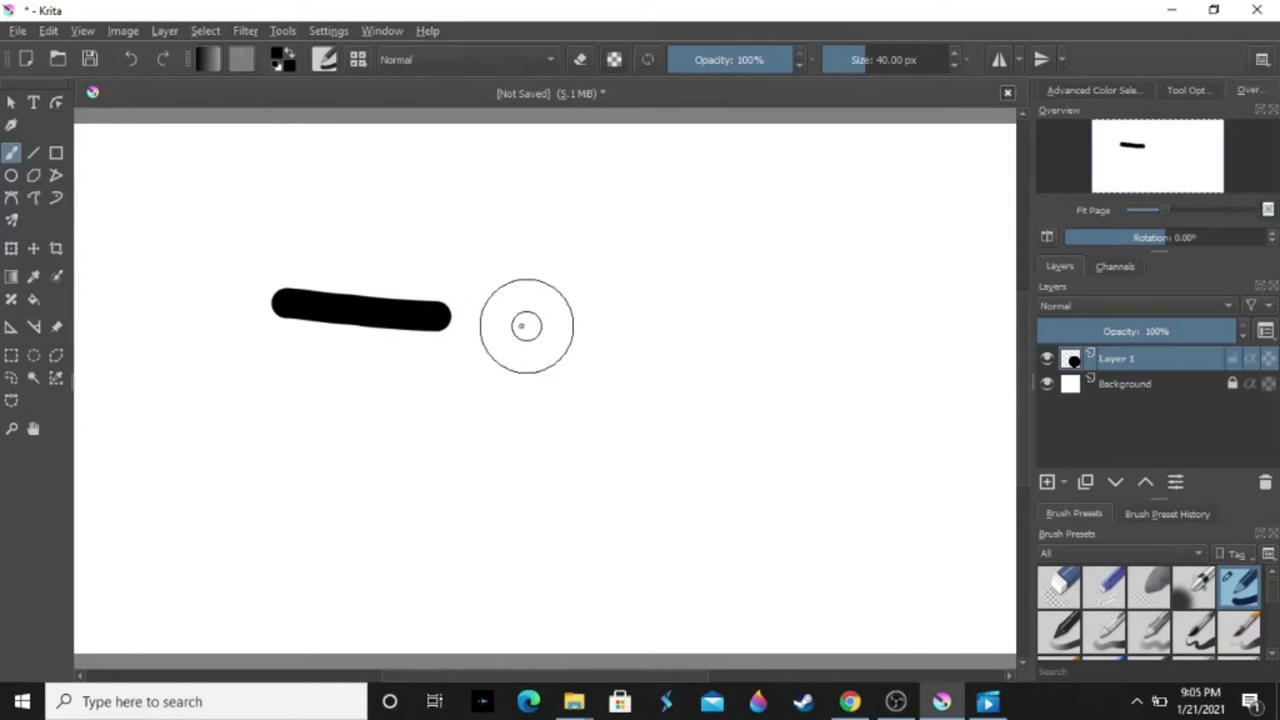
click(347, 337)
mouse_move(347, 337)
mouse_down()
mouse_move(378, 397)
mouse_move(441, 284)
mouse_up()
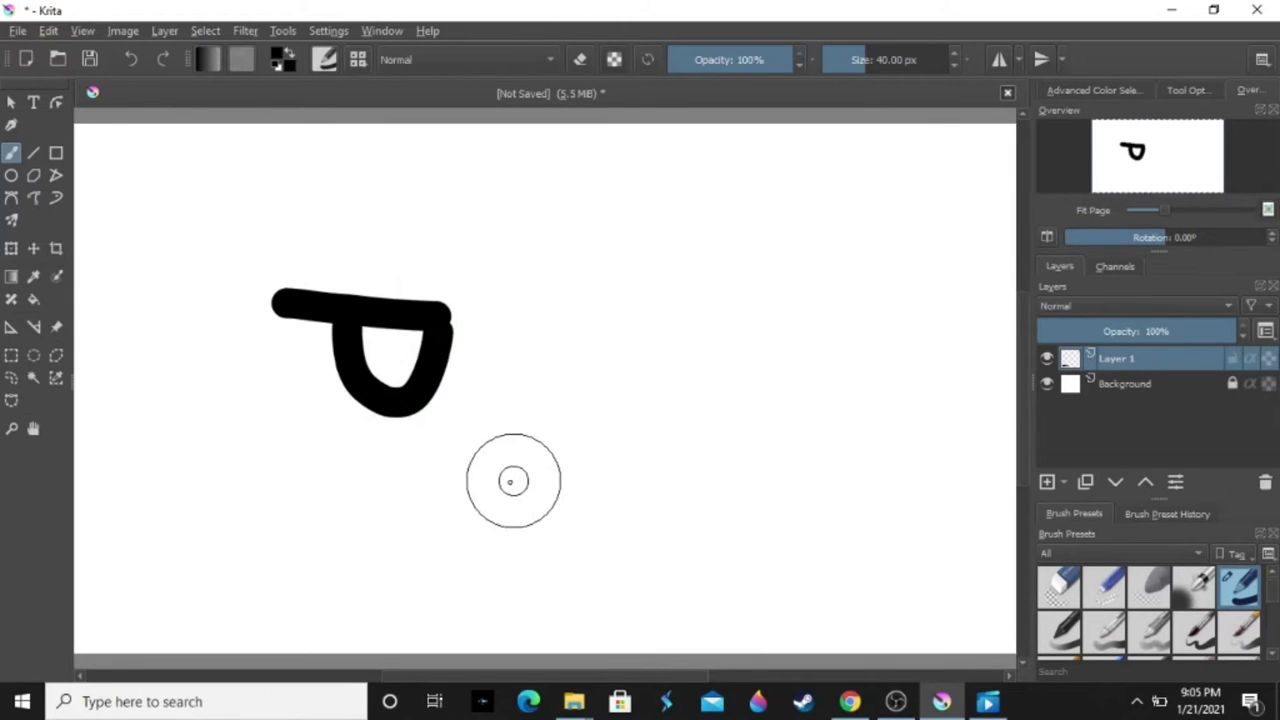
drag(499, 458, 572, 521)
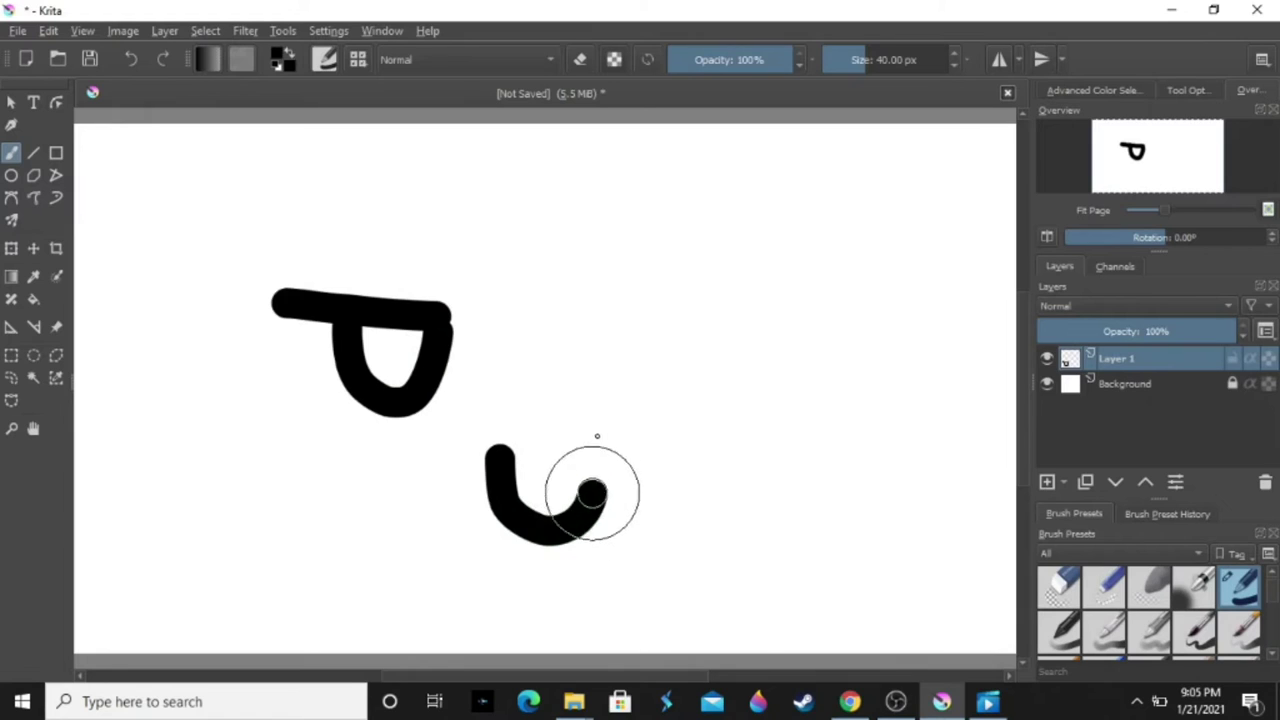
mouse_move(594, 487)
mouse_down()
mouse_move(597, 472)
mouse_move(628, 536)
mouse_move(695, 484)
mouse_move(695, 455)
mouse_up()
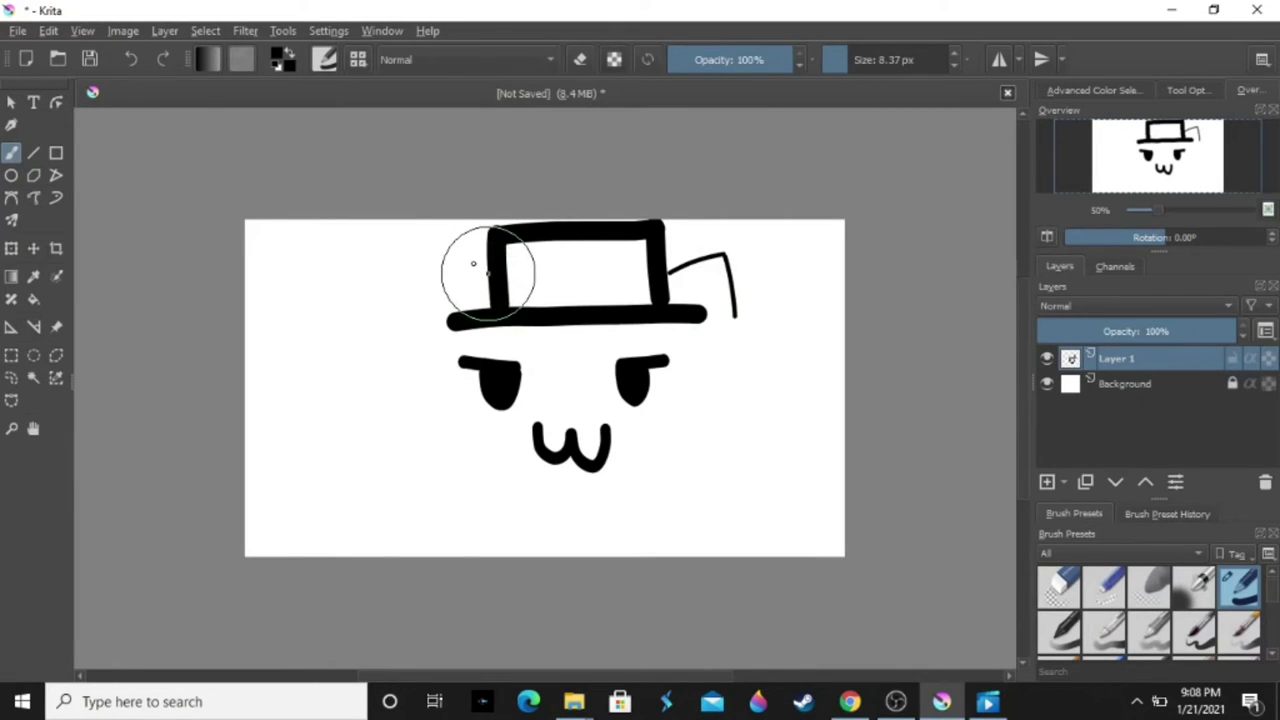
- Draw pointed ears left and right of the hat, plus a mark inside the left ear
drag(437, 300, 488, 272)
drag(686, 283, 712, 276)
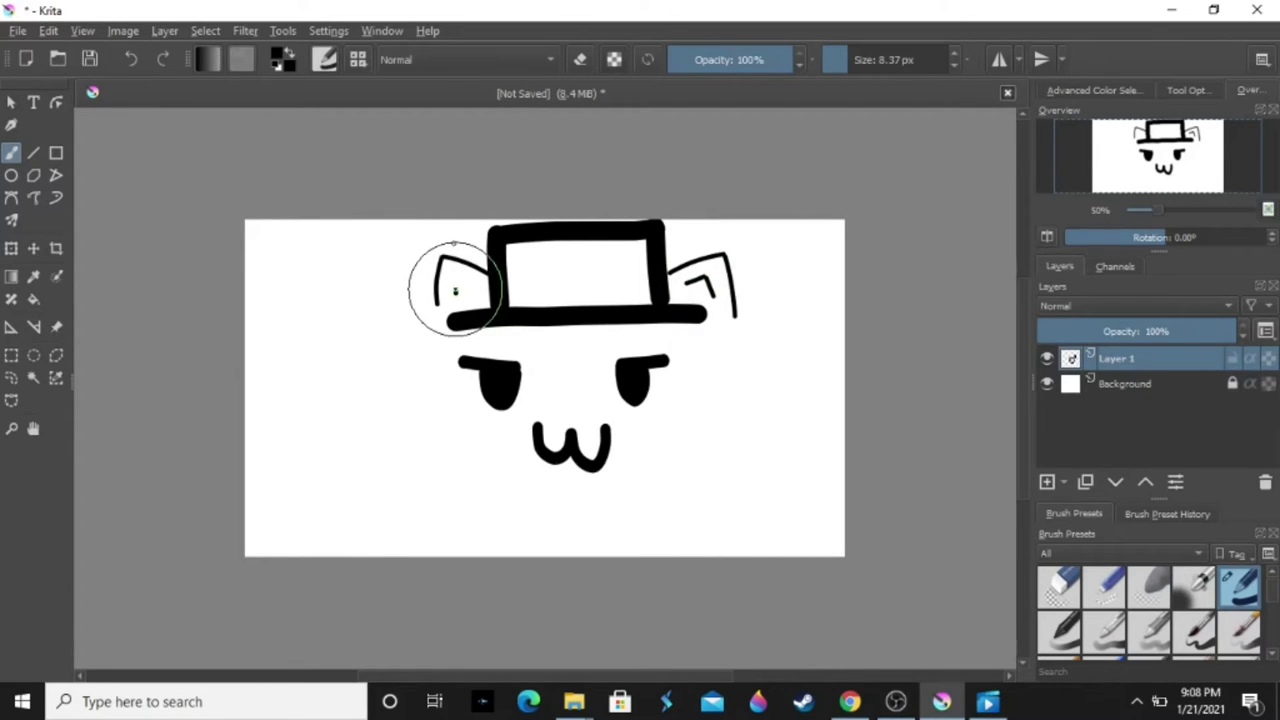
mouse_move(455, 293)
mouse_down()
mouse_move(455, 278)
mouse_move(472, 283)
mouse_up()
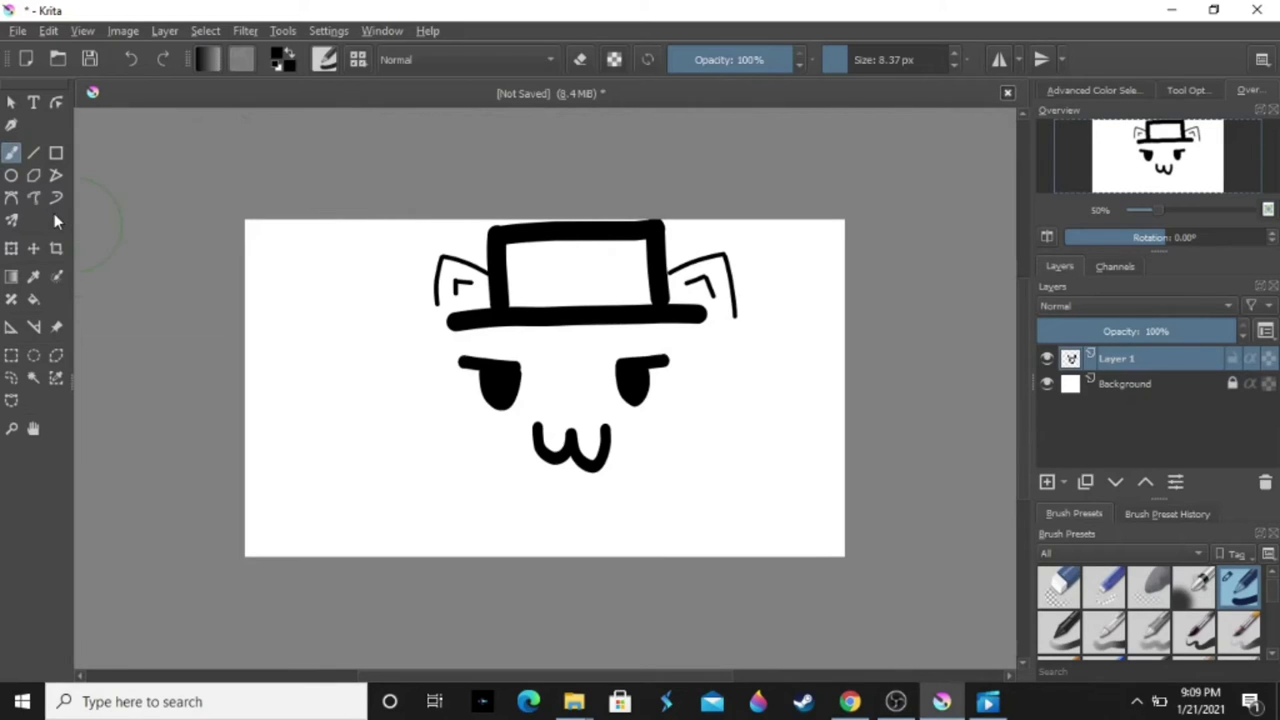
- Pick a saturated pink in the Advanced Color Selector
click(1120, 90)
drag(1163, 181, 1137, 165)
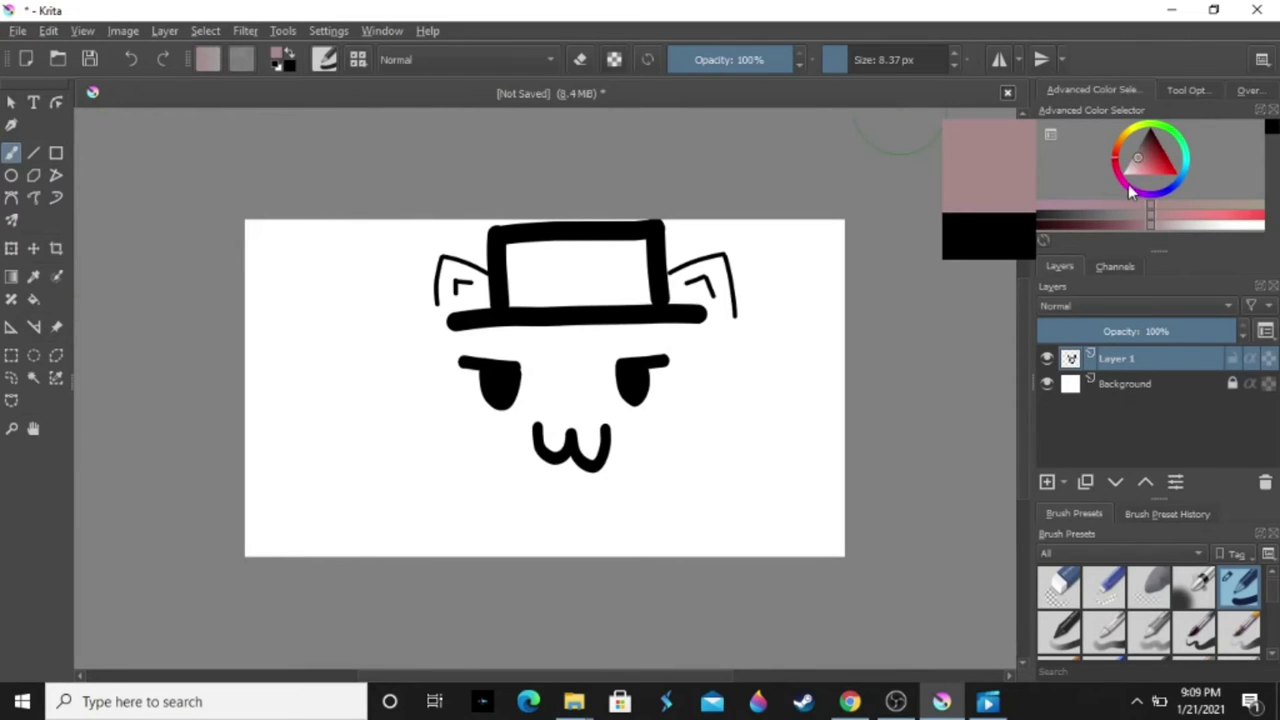
drag(1210, 220, 1252, 218)
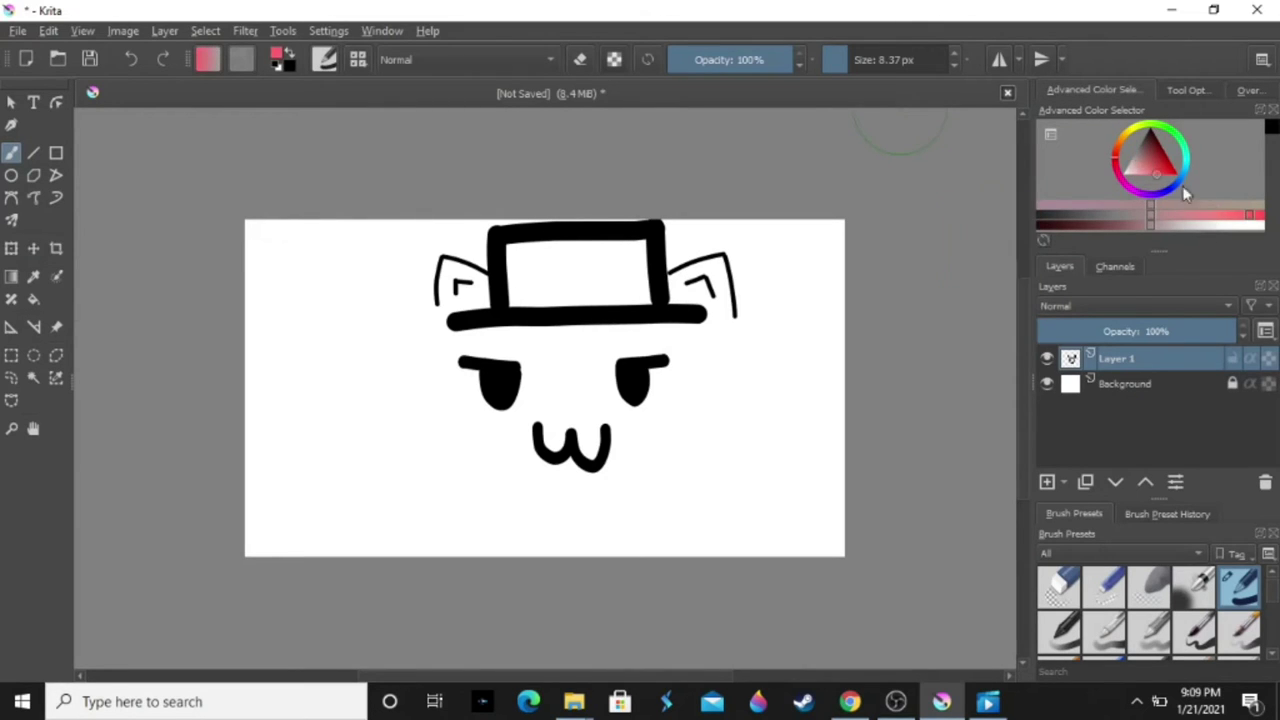
drag(1168, 182, 1140, 192)
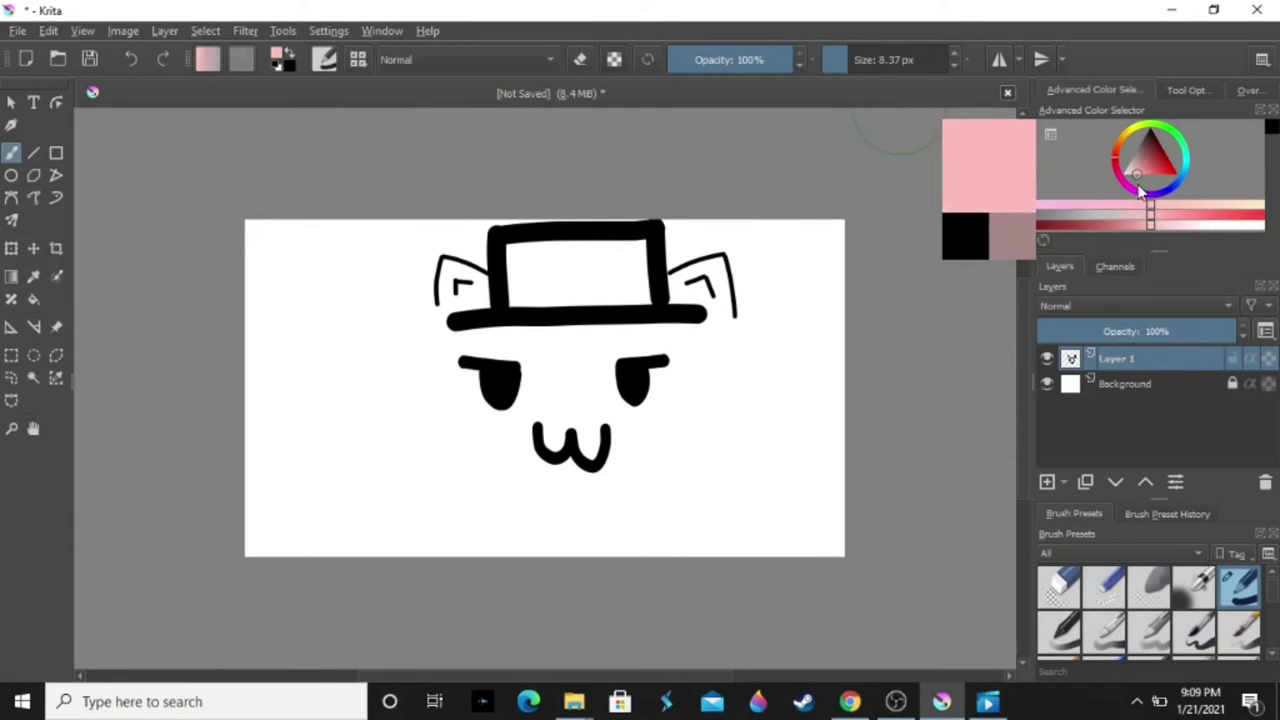
- With a soft airbrush at about 117 px, erase the mouth edge and blush the left cheek
key(slash)
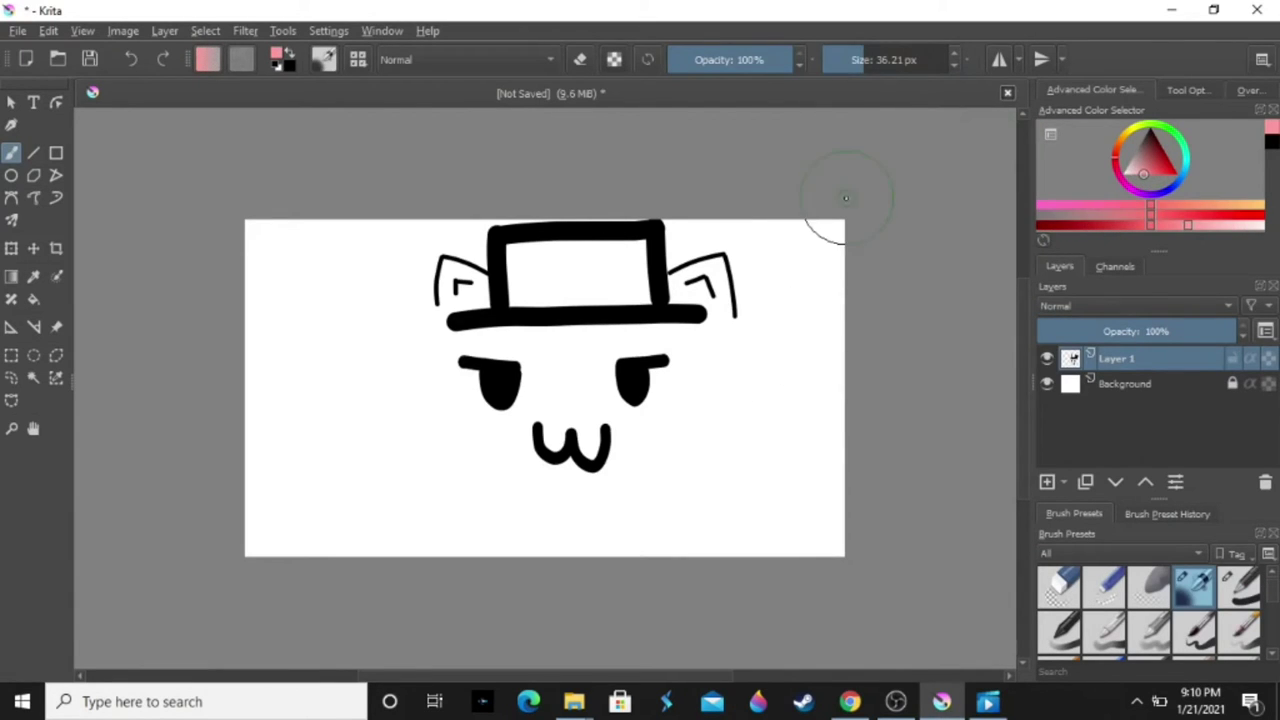
drag(866, 60, 900, 60)
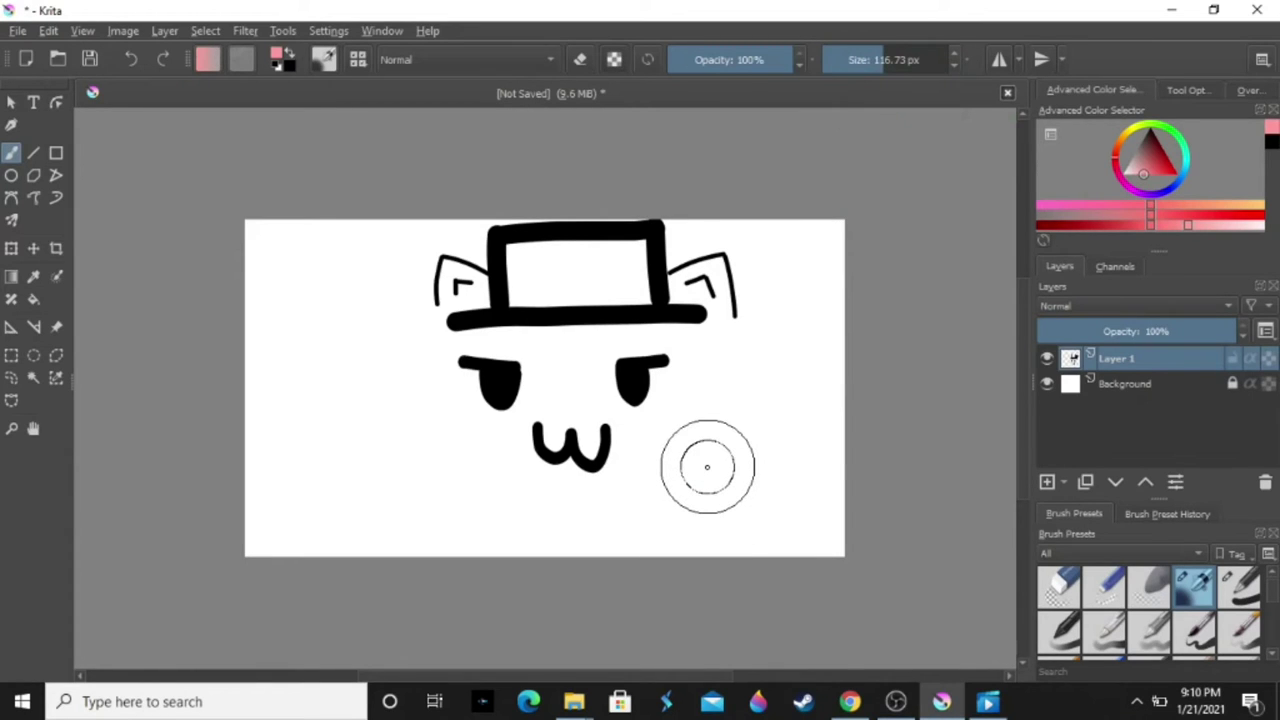
mouse_move(672, 450)
mouse_down()
mouse_move(650, 440)
mouse_move(678, 440)
mouse_move(640, 440)
mouse_up()
mouse_move(494, 438)
mouse_down()
mouse_move(460, 432)
mouse_move(500, 436)
mouse_up()
key(ctrl+z)
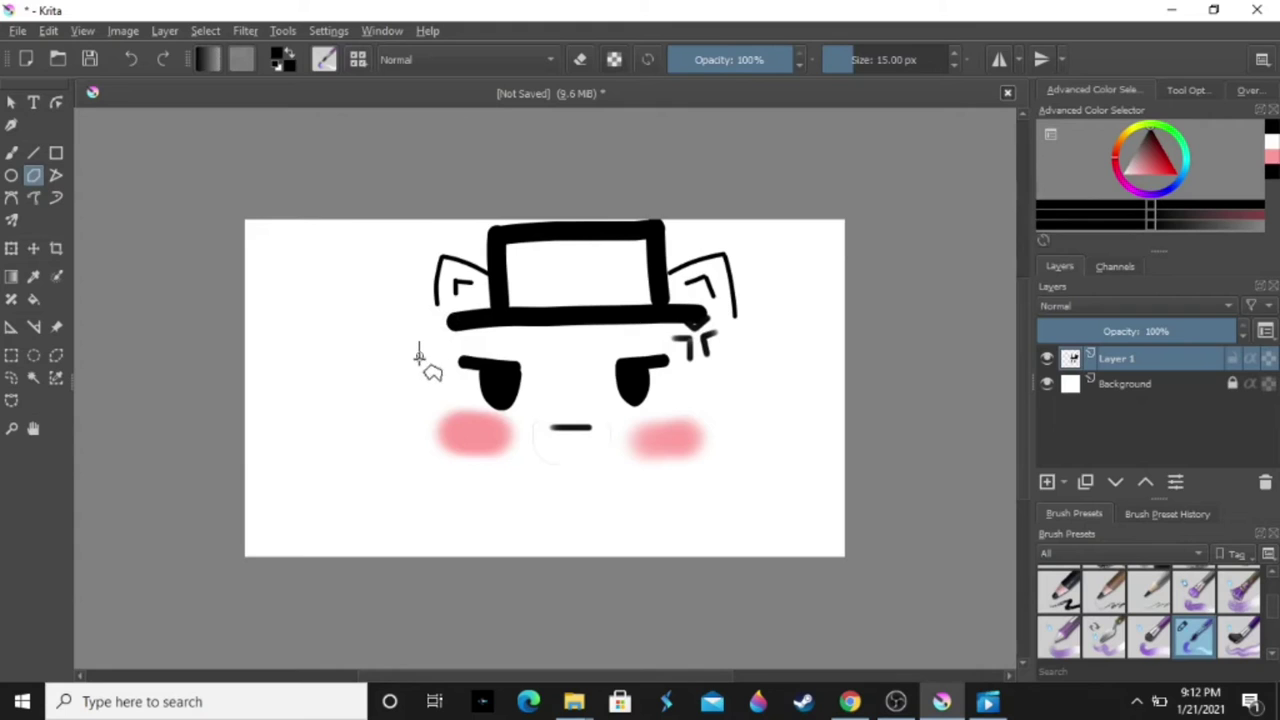
- Attempt a straight-segment face outline, then undo the stray ellipse and square marks
mouse_move(418, 340)
mouse_down()
mouse_move(430, 455)
mouse_move(522, 512)
mouse_move(640, 498)
mouse_move(746, 327)
mouse_up()
key(Escape)
double_click(746, 327)
click(735, 315)
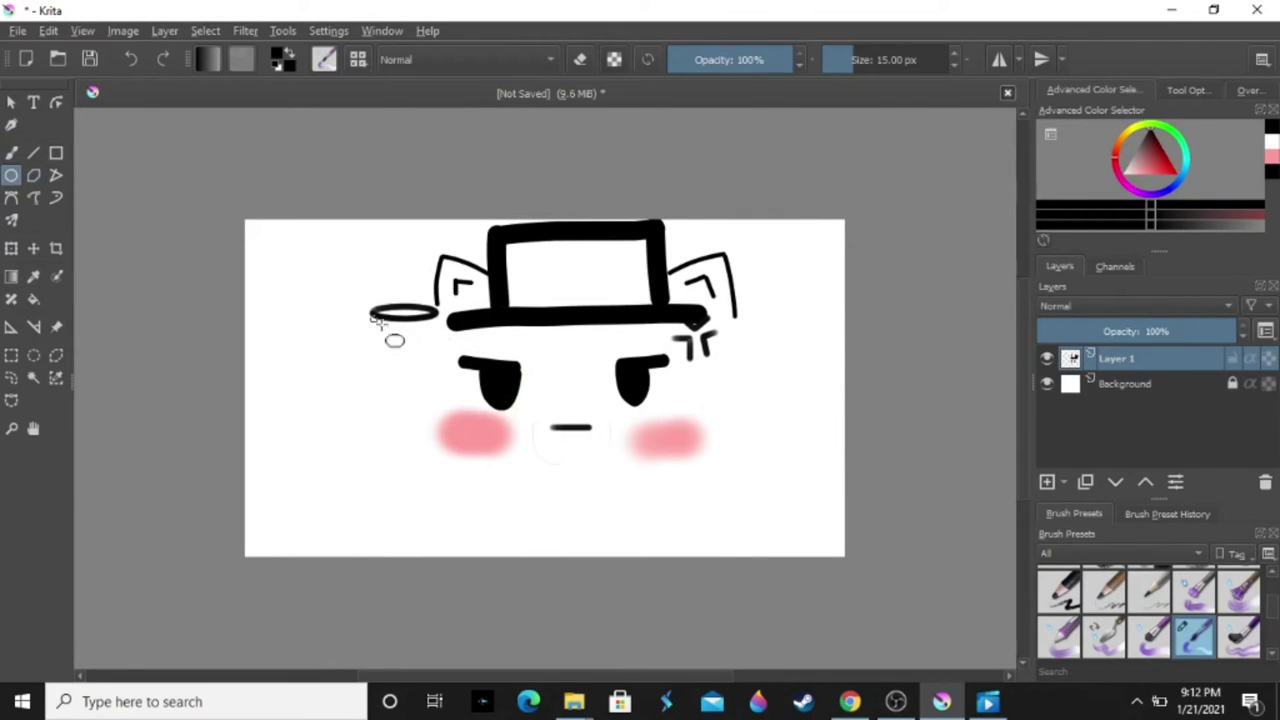
key(ctrl+z)
key(ctrl+z)
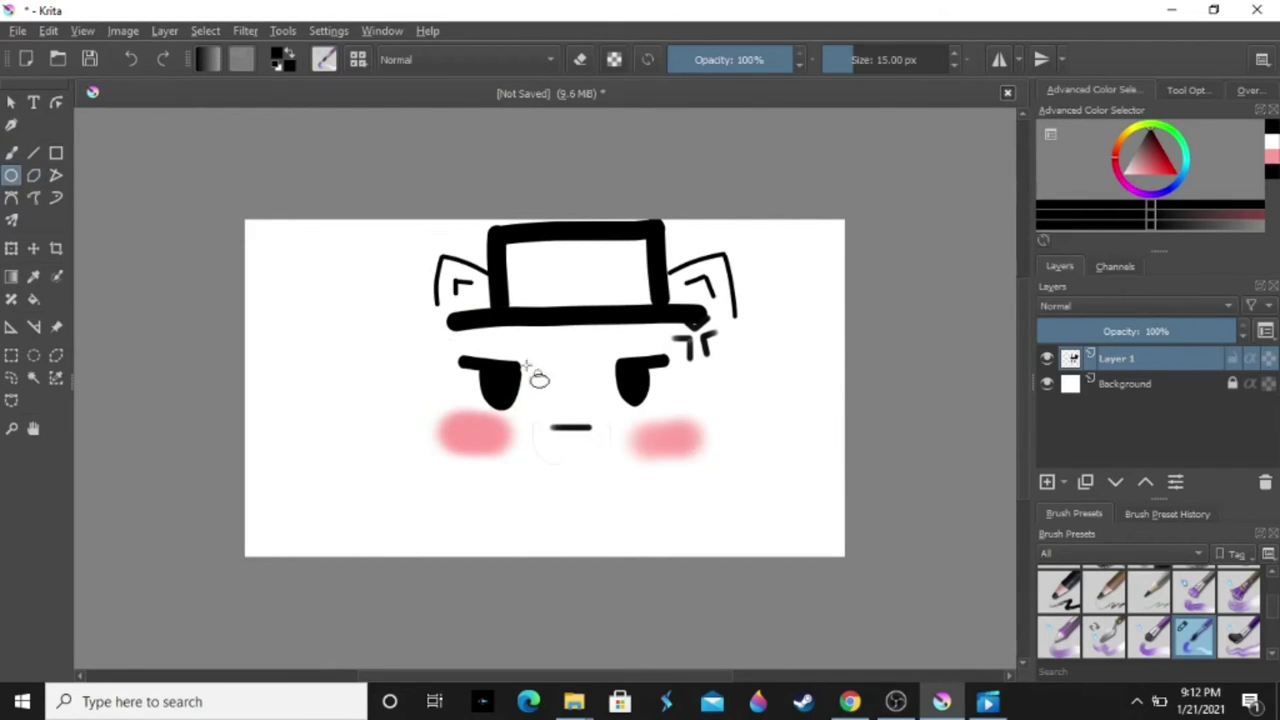
- Undo a trial face ellipse and small circle, then paint the face outline freehand
drag(437, 297, 748, 417)
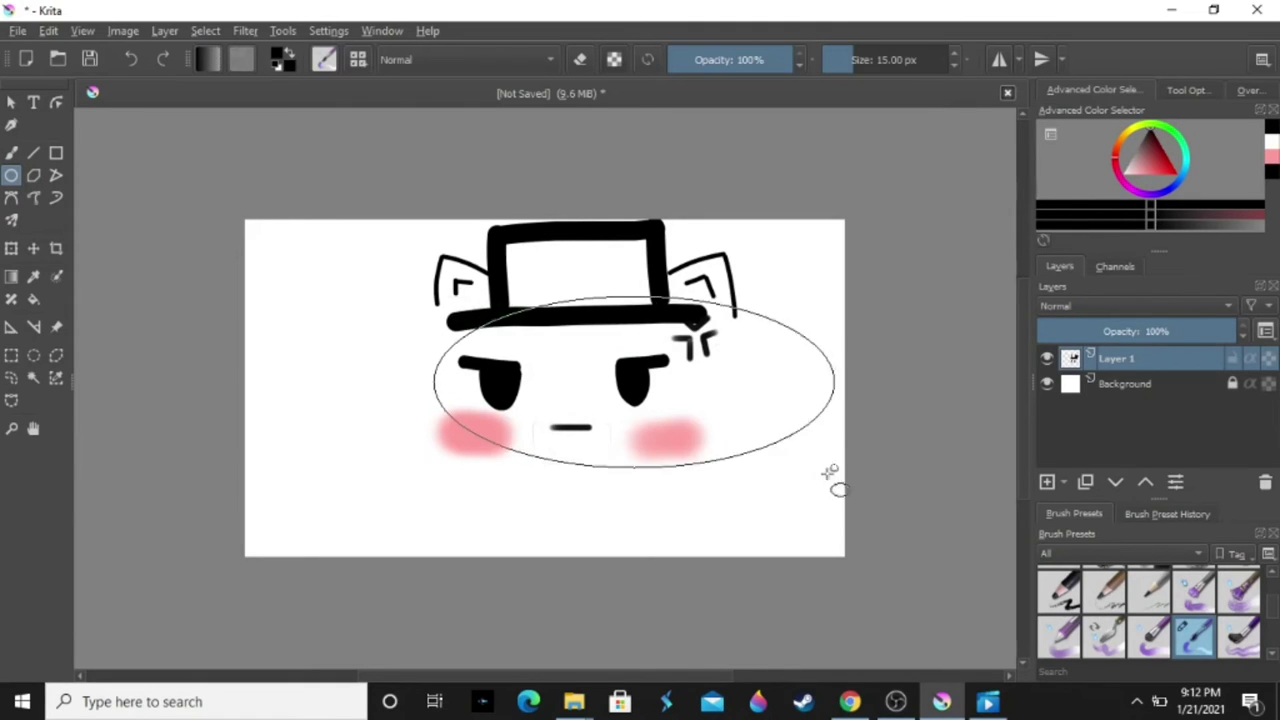
key(ctrl+z)
drag(430, 300, 393, 342)
key(ctrl+z)
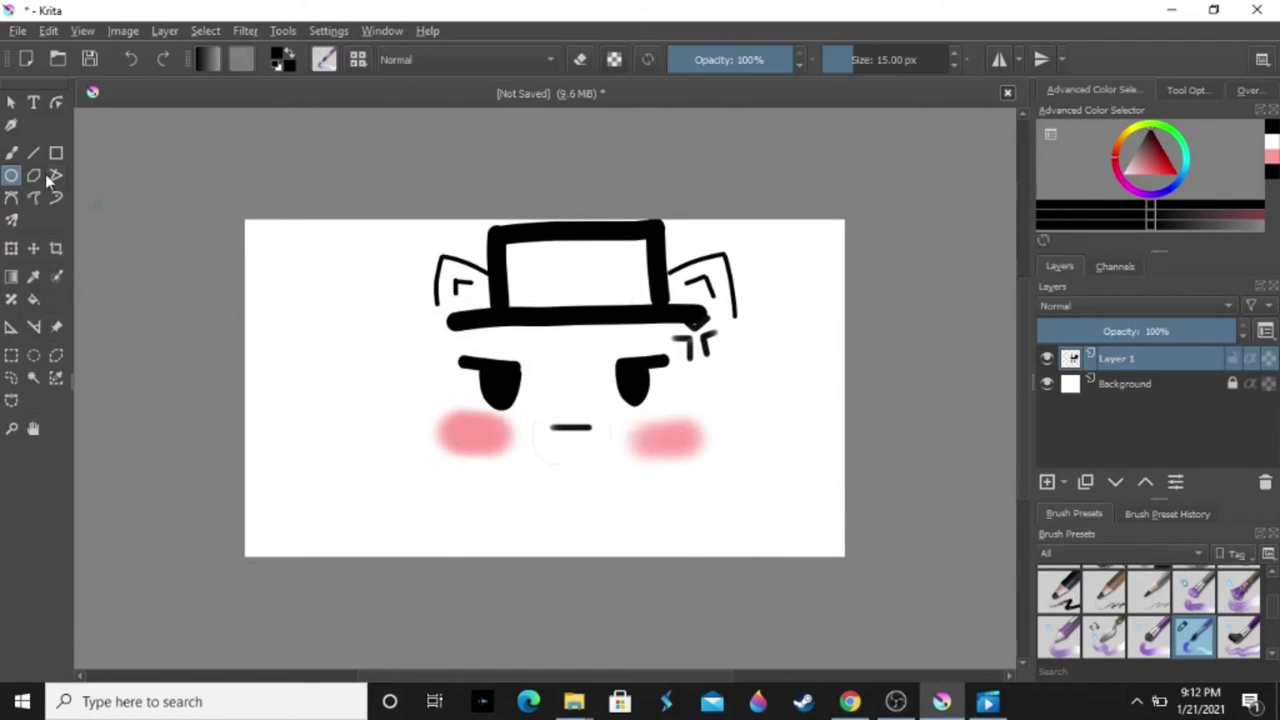
click(11, 152)
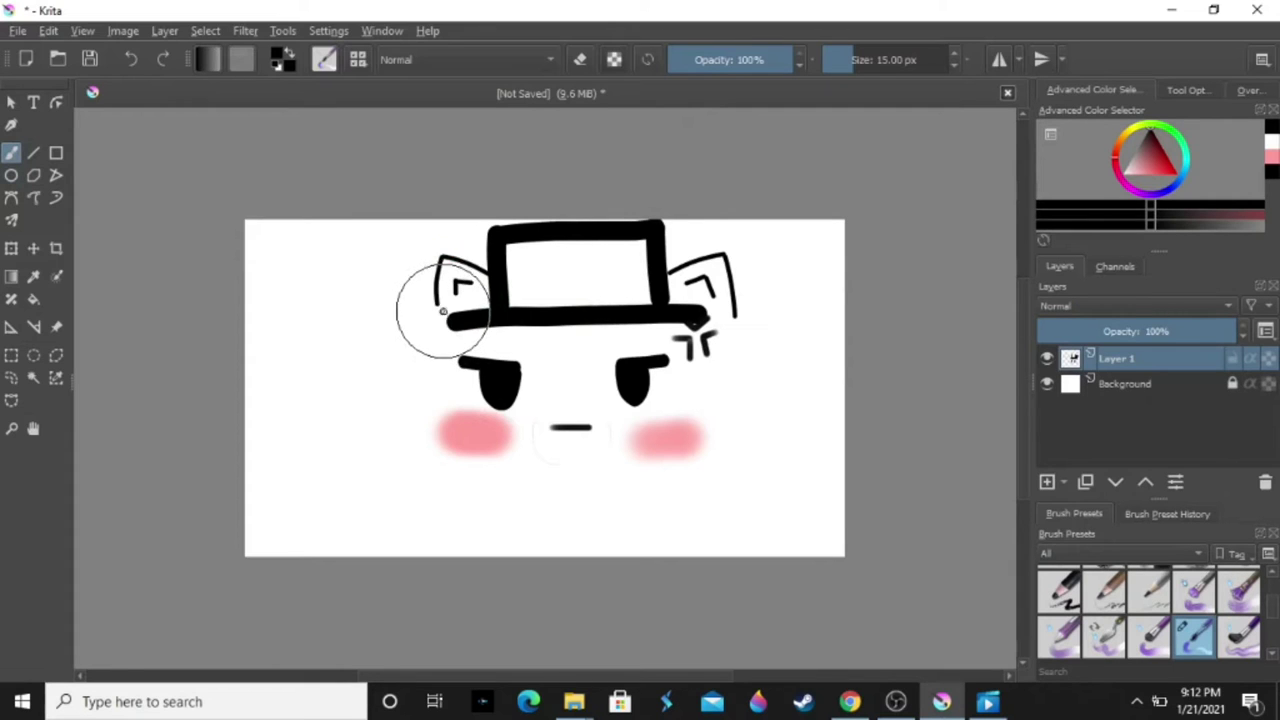
mouse_move(436, 300)
mouse_down()
mouse_move(430, 450)
mouse_move(668, 497)
mouse_move(750, 388)
mouse_move(728, 258)
mouse_up()
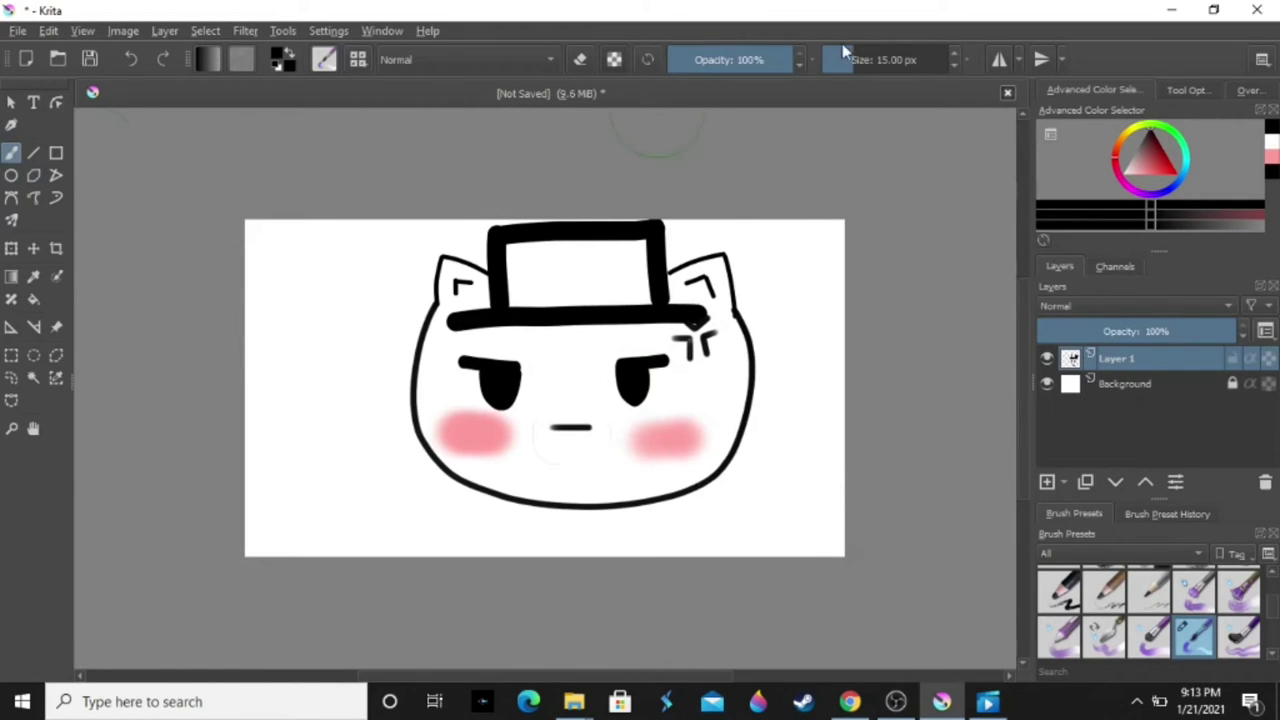
- With a 70 px brush, fill the hat's top-left notch and straight top gap in black
drag(848, 59, 897, 60)
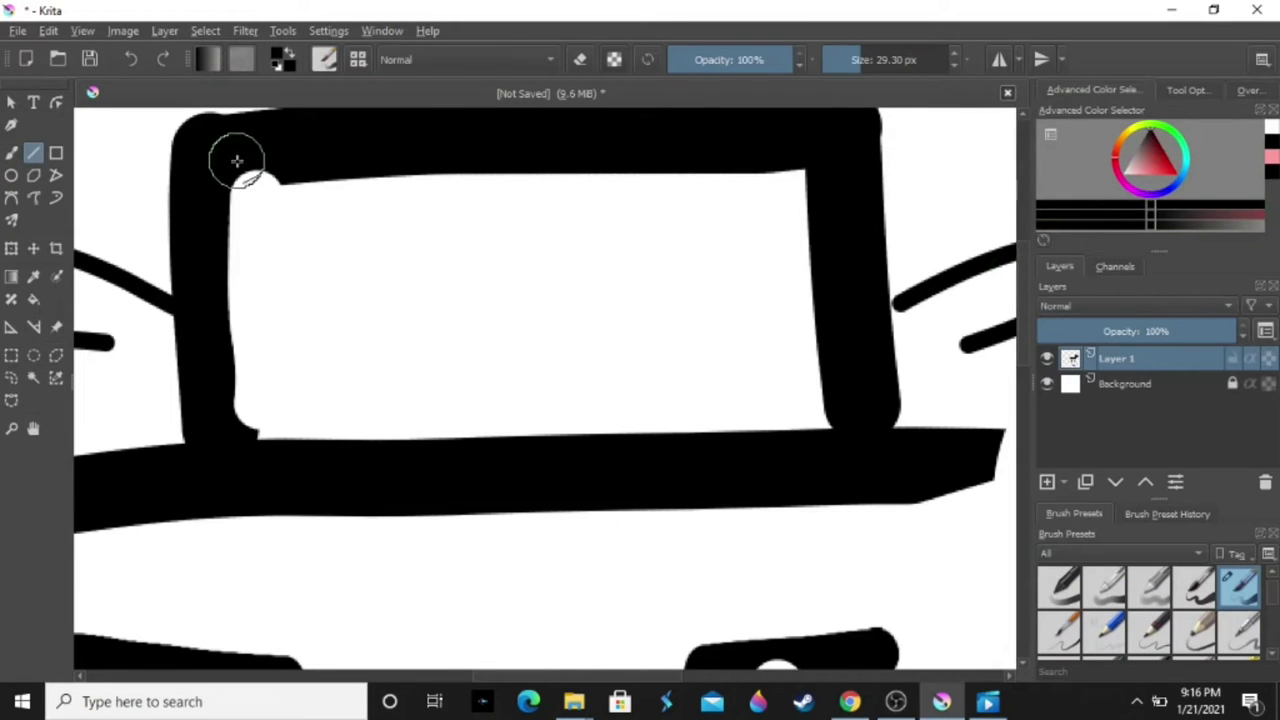
mouse_move(237, 160)
mouse_down()
mouse_move(245, 180)
mouse_move(277, 183)
mouse_move(589, 156)
mouse_move(805, 172)
mouse_up()
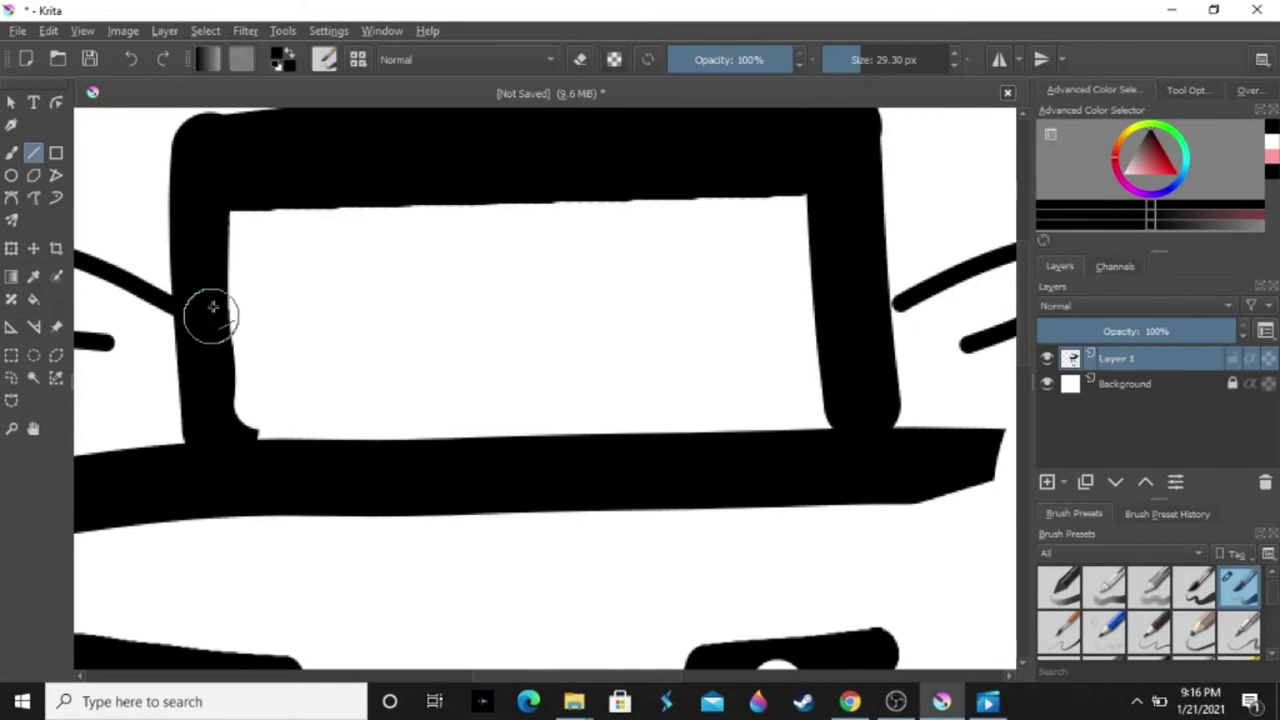
mouse_move(222, 247)
mouse_down()
mouse_move(693, 244)
mouse_move(805, 225)
mouse_up()
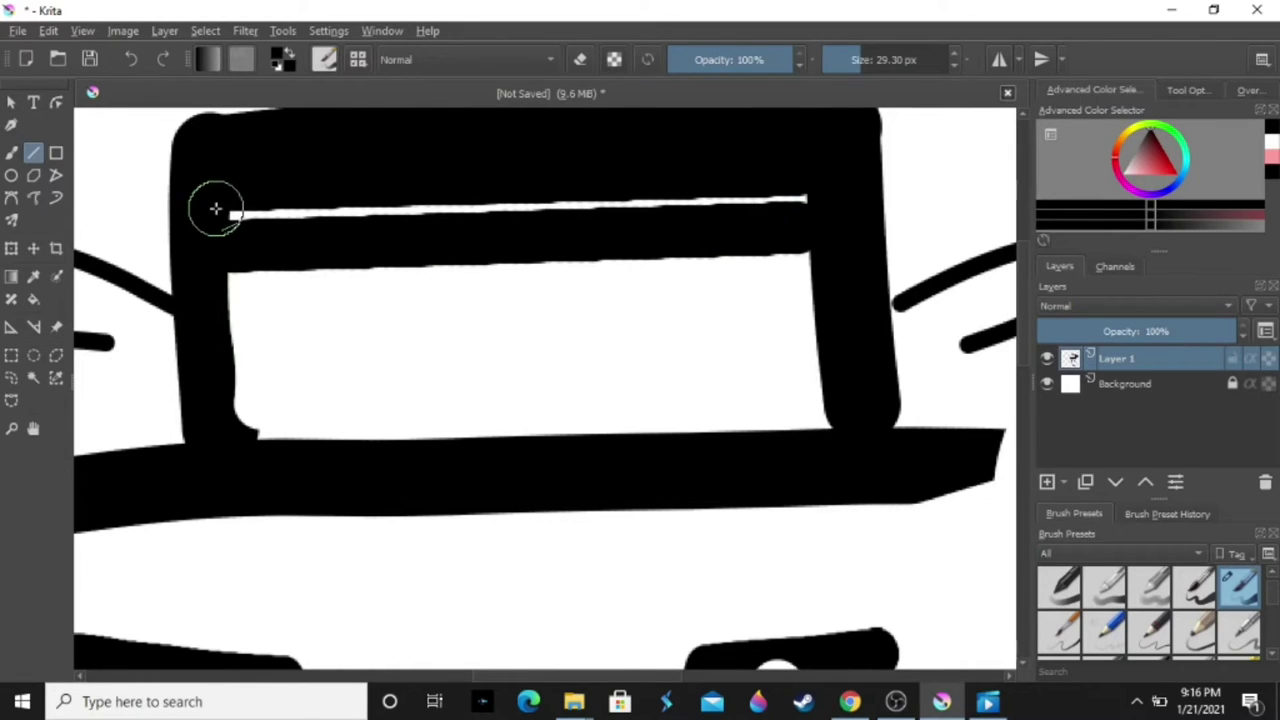
drag(222, 210, 810, 186)
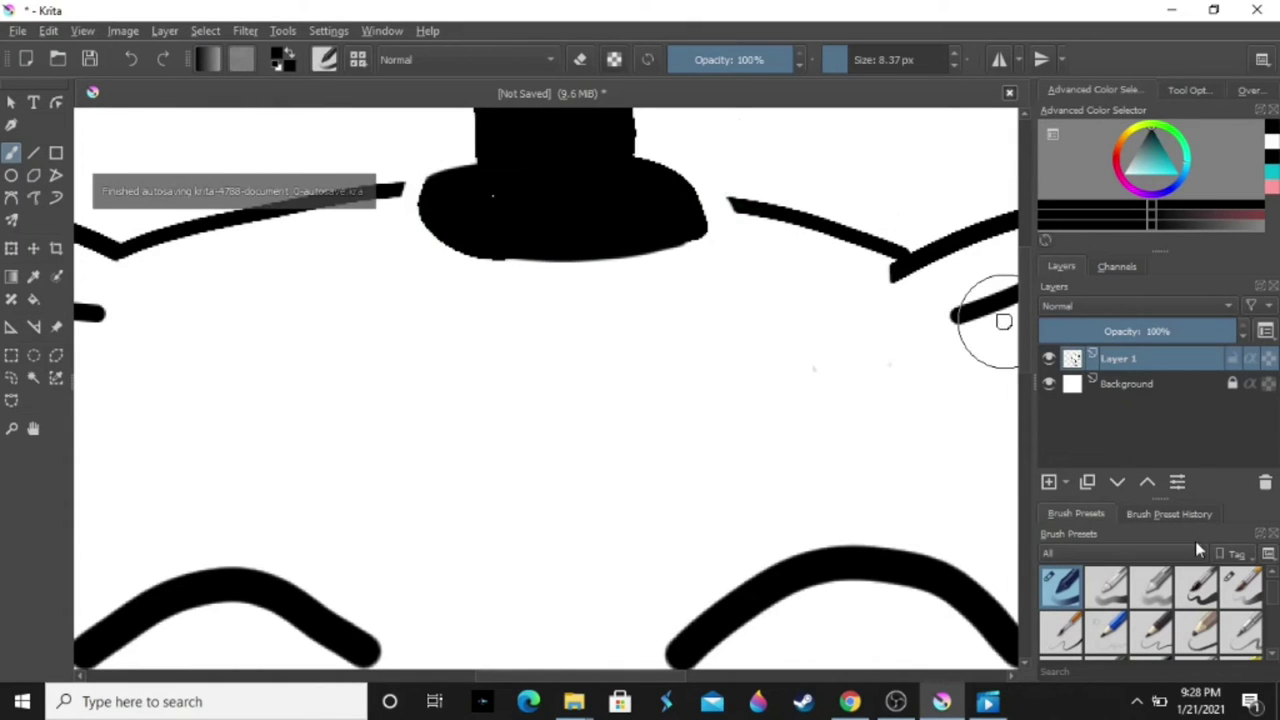
- Zoom out to about 50% with the Overview docker slider to see the whole cat
click(1190, 90)
click(1248, 91)
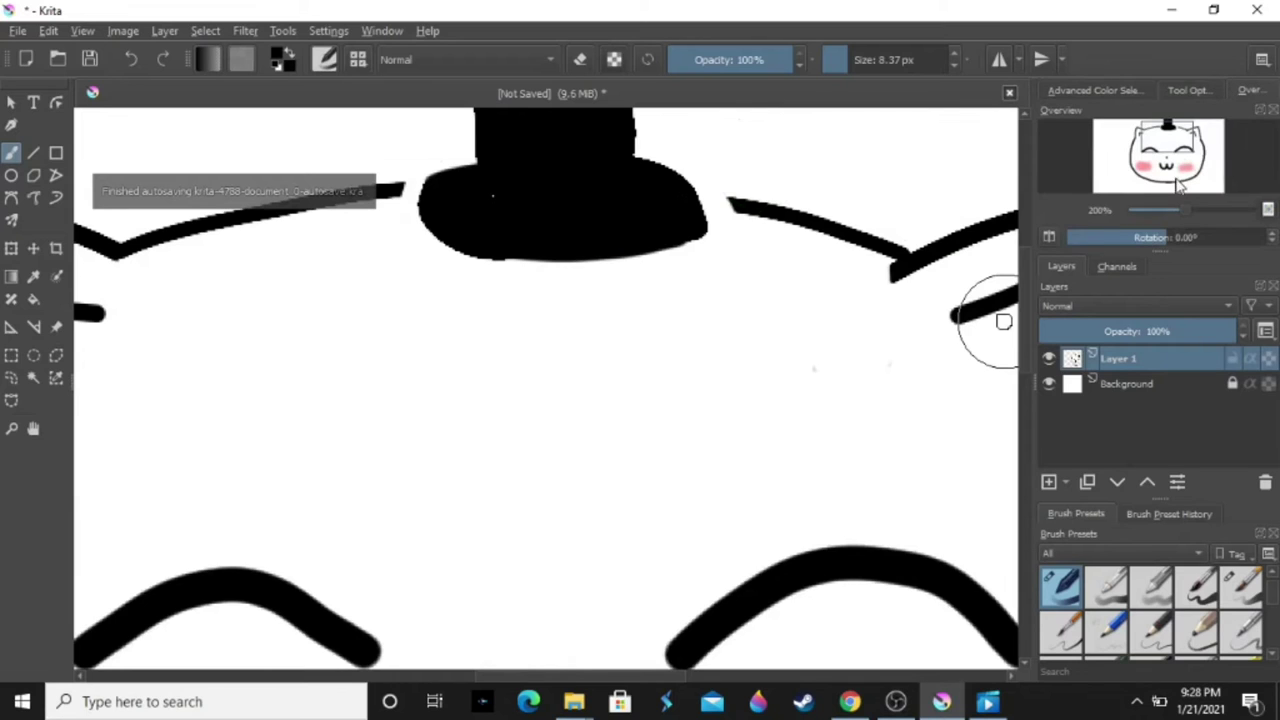
drag(1171, 209, 1152, 213)
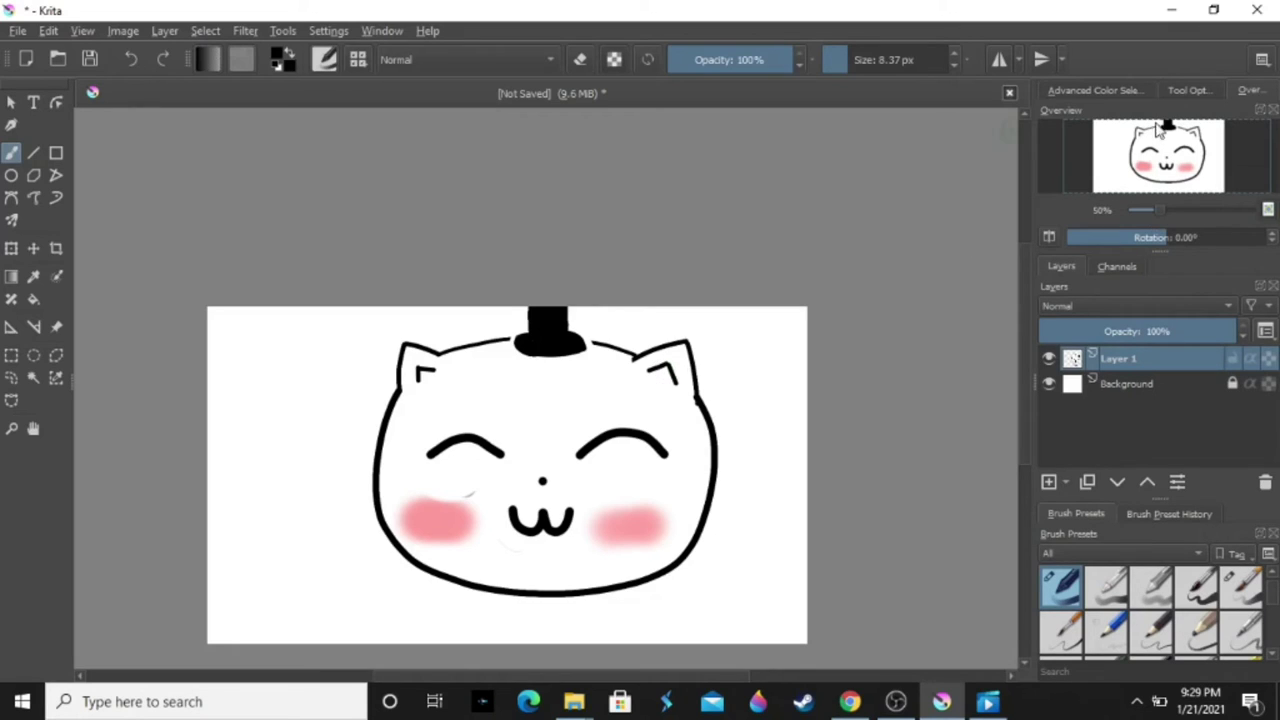
- Pick a bright red on the colour wheel and slider, testing it with a dab beside the hat
click(1093, 90)
click(1120, 162)
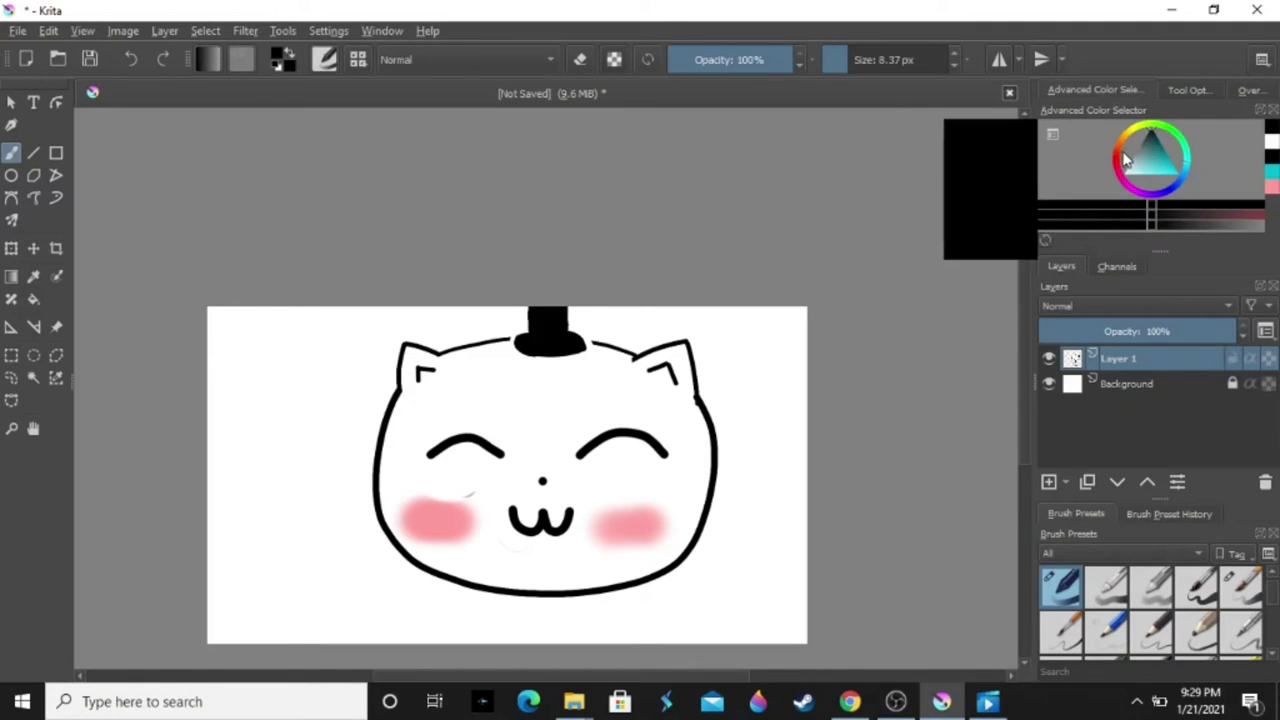
click(1176, 176)
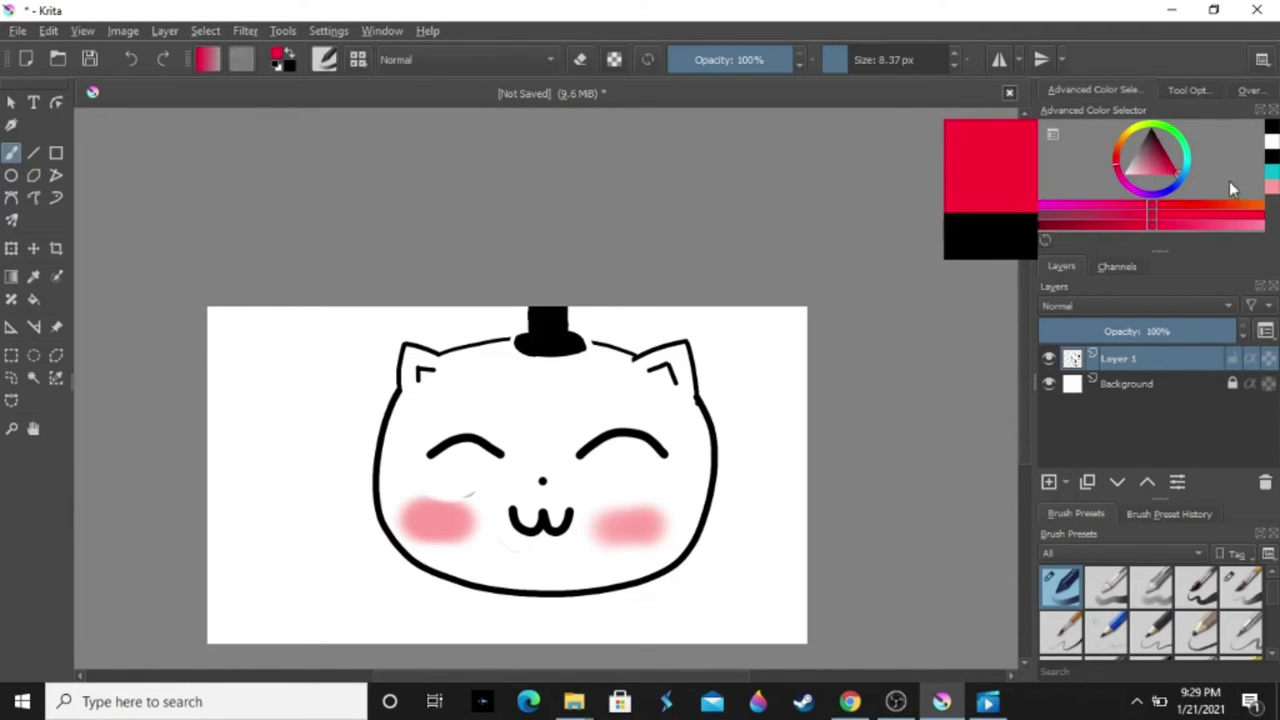
click(1118, 172)
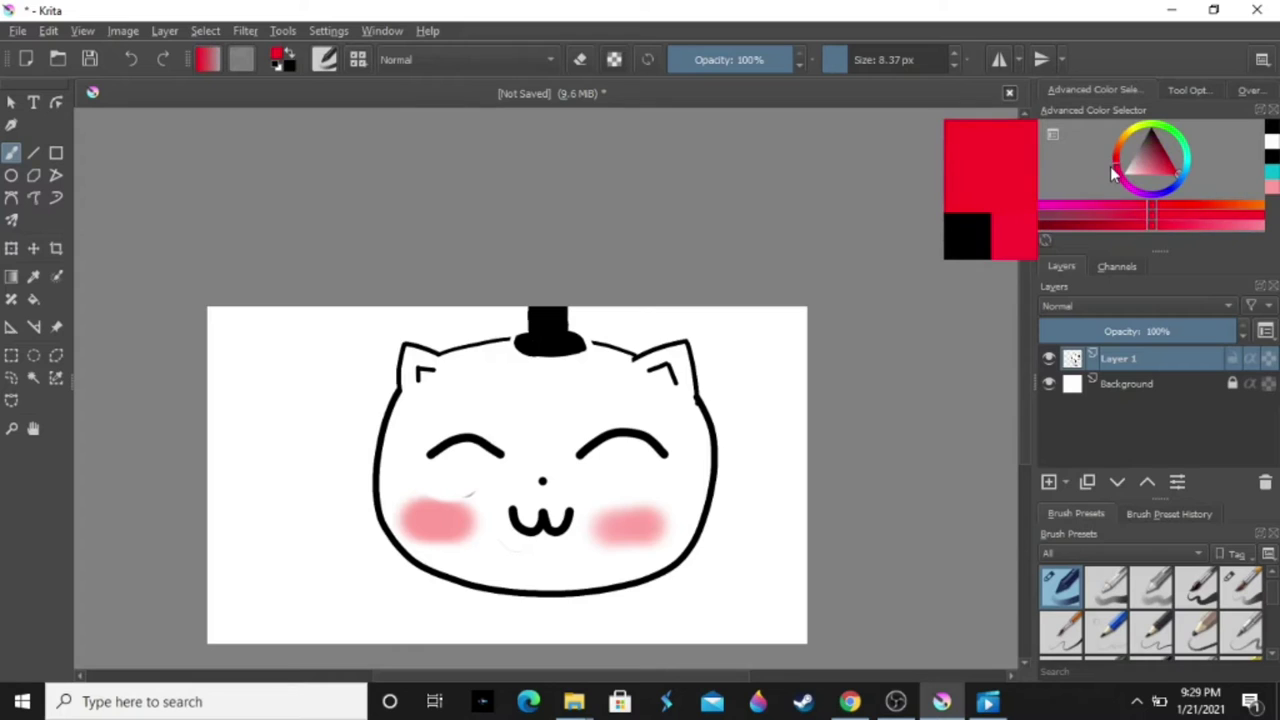
click(1120, 225)
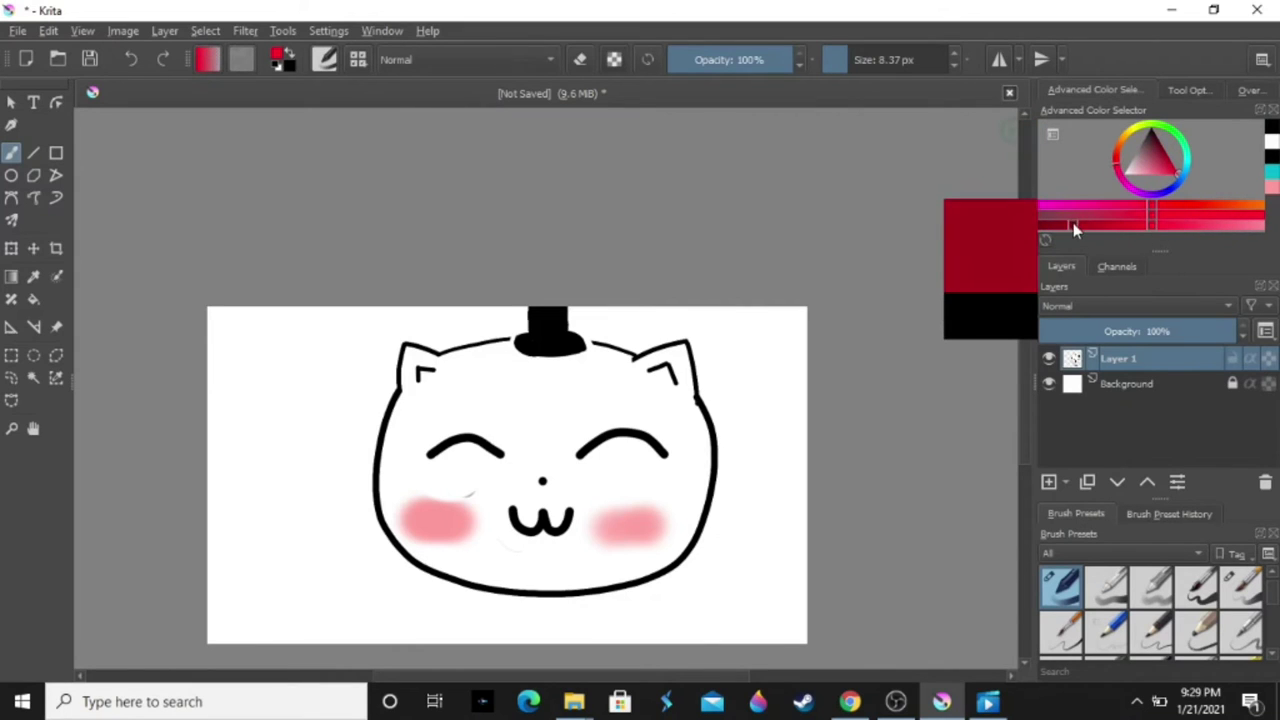
click(1185, 216)
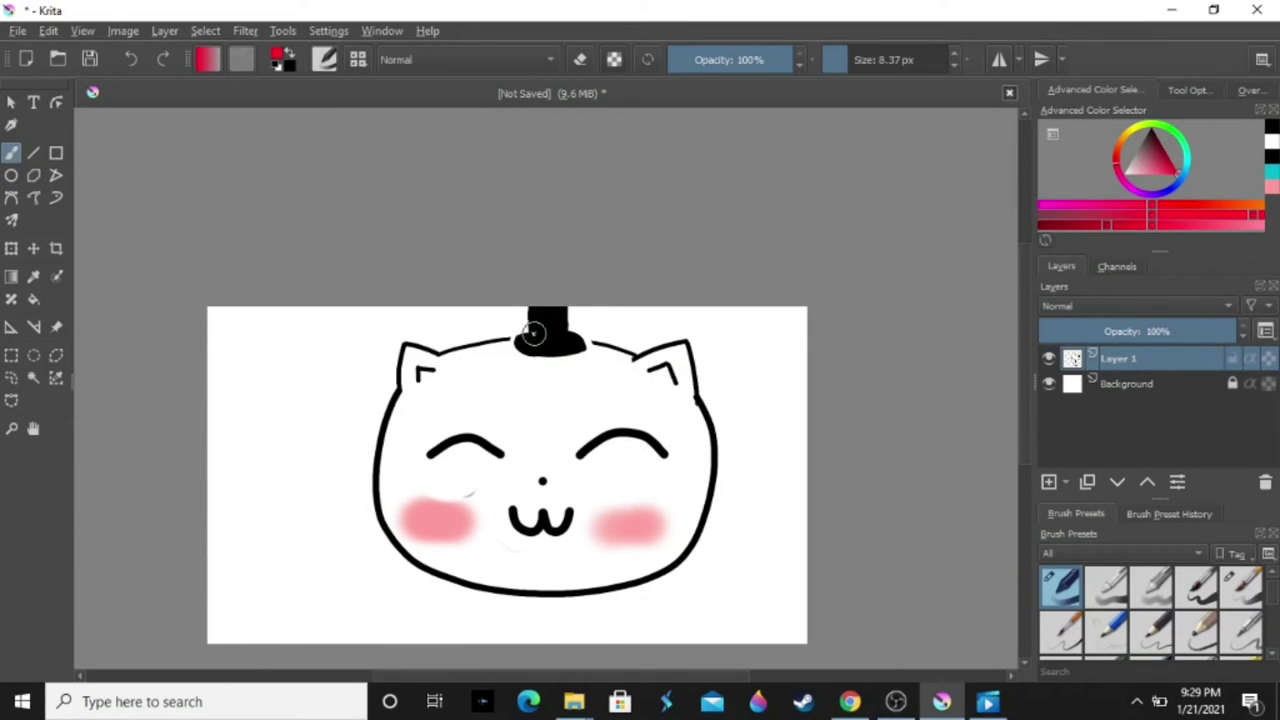
drag(538, 332, 524, 340)
click(1187, 90)
- Zoom in on the hat, shrink the brush, and paint a solid red band across its base
click(1250, 91)
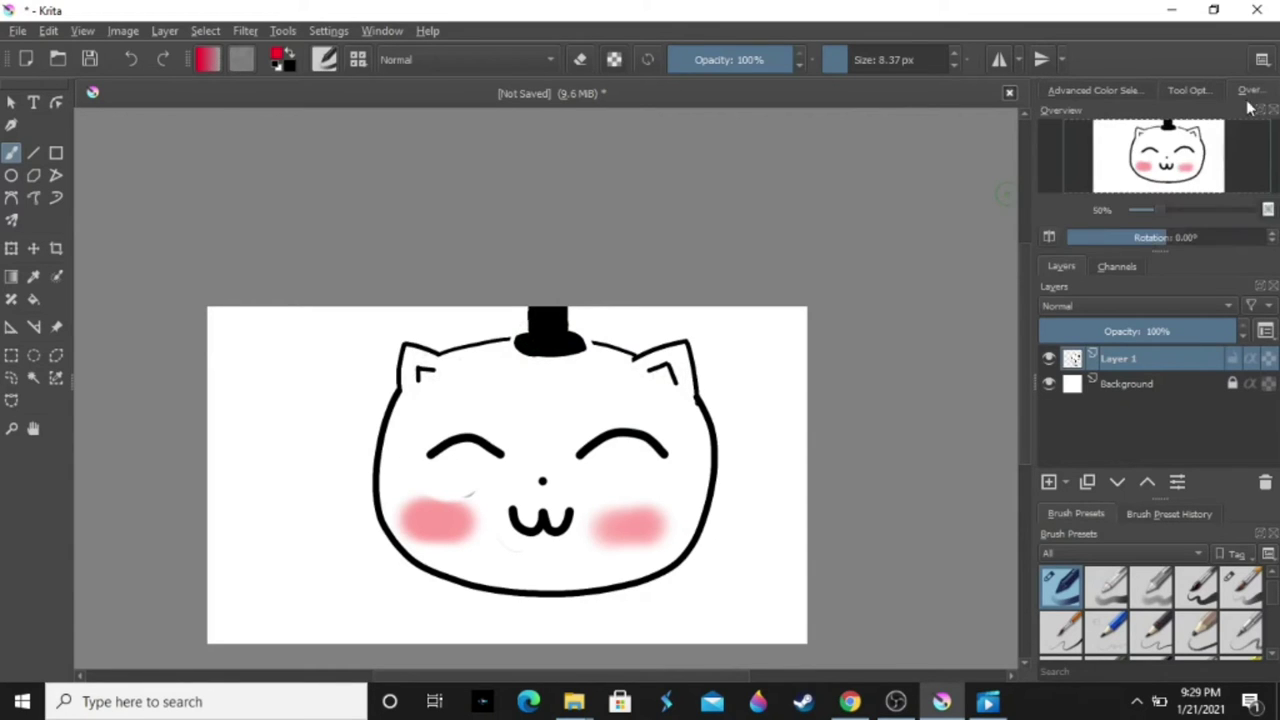
drag(1151, 209, 1190, 207)
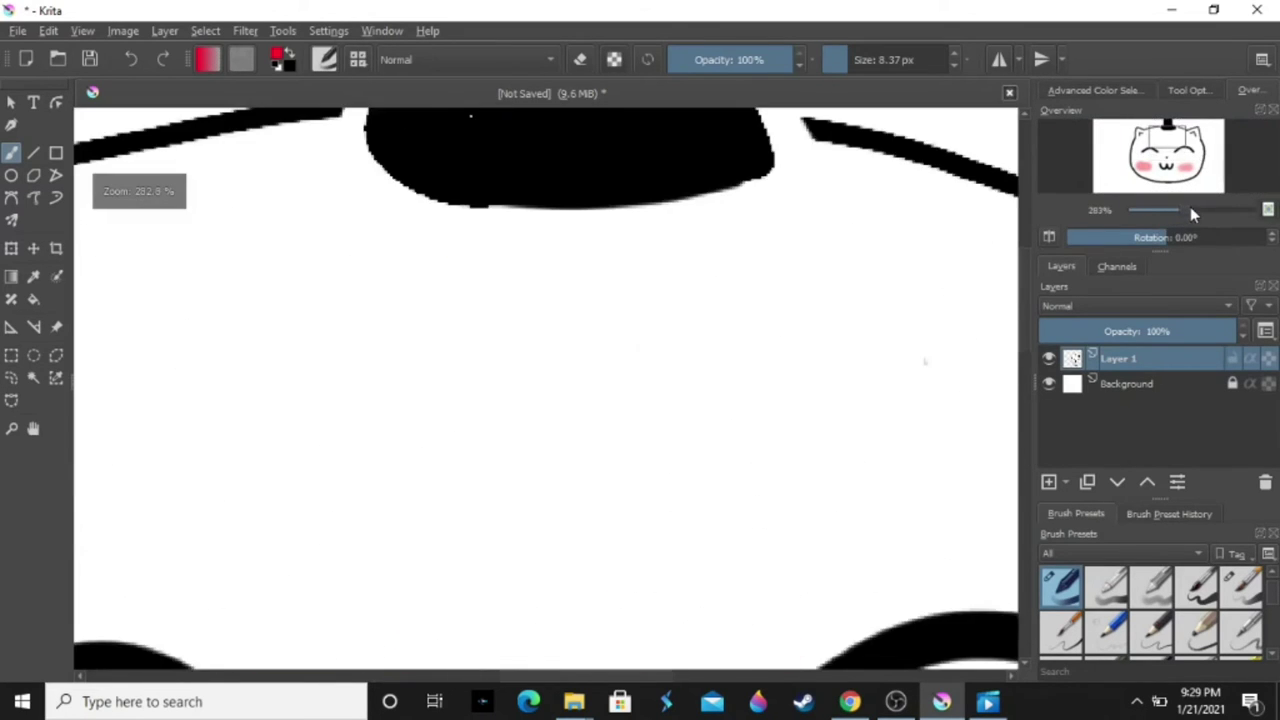
scroll(1025, 340, up, 5)
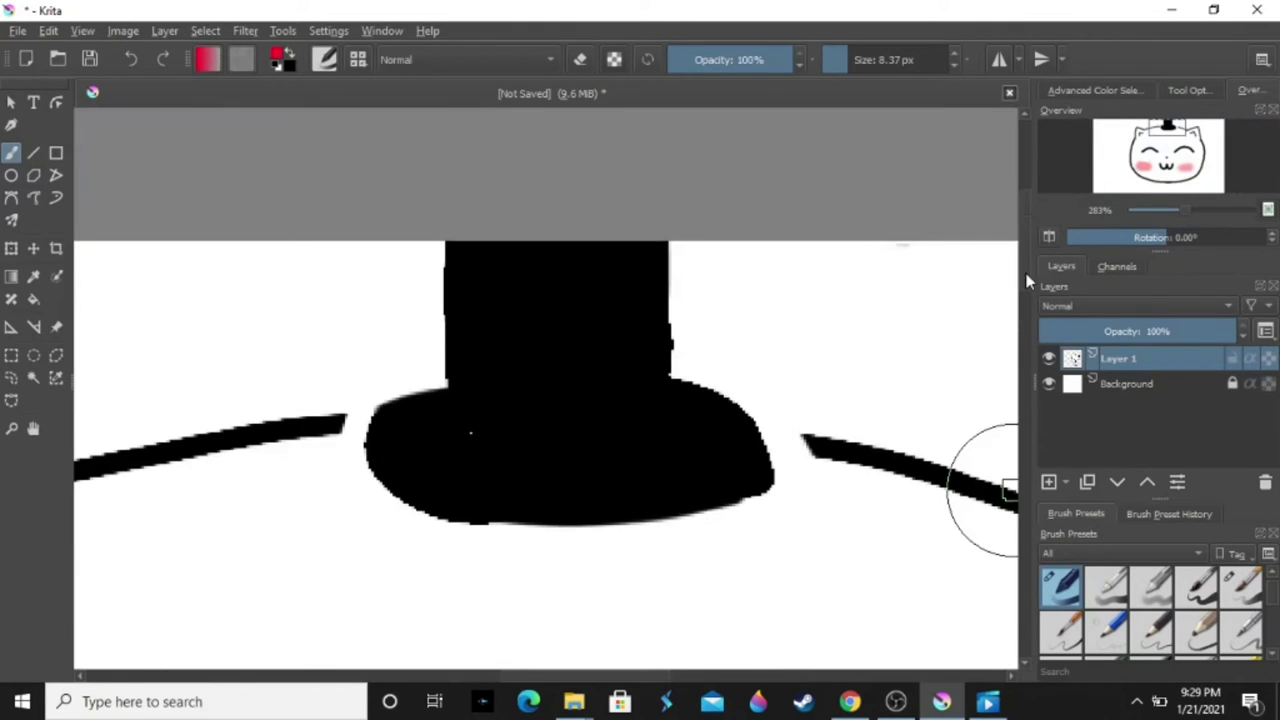
key(bracketleft)
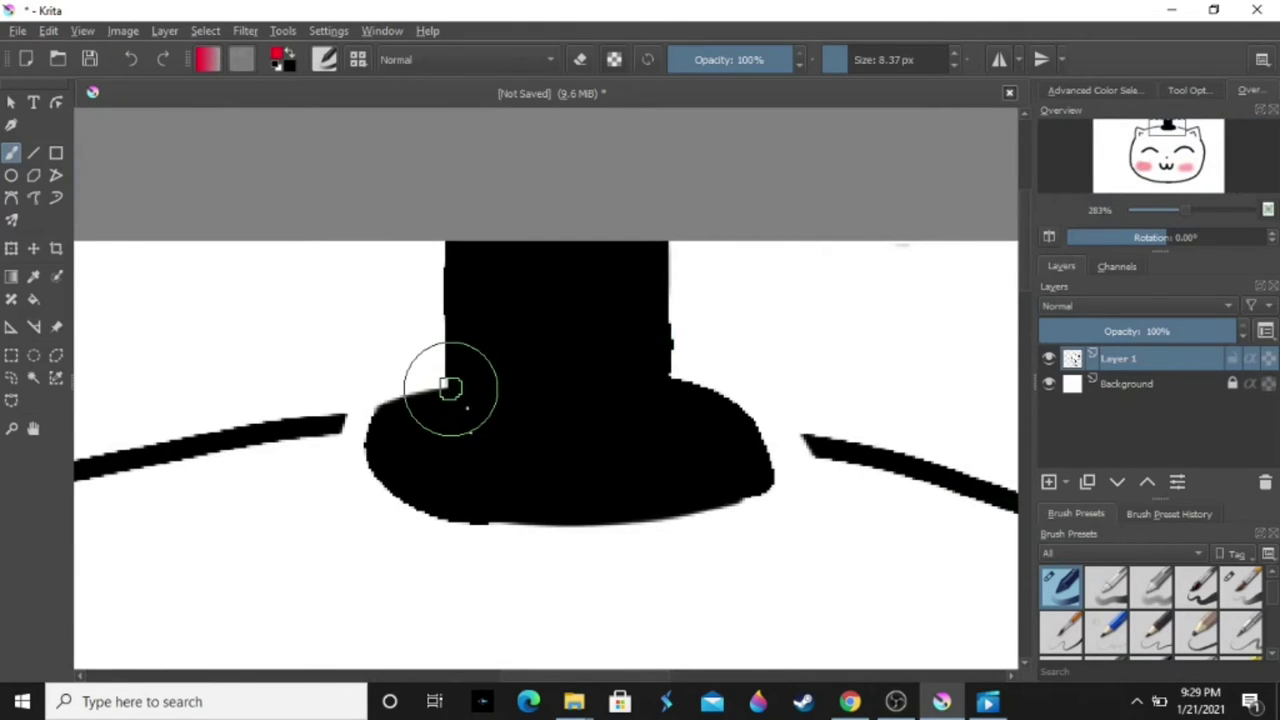
mouse_move(450, 388)
mouse_down()
mouse_move(604, 407)
mouse_move(668, 385)
mouse_up()
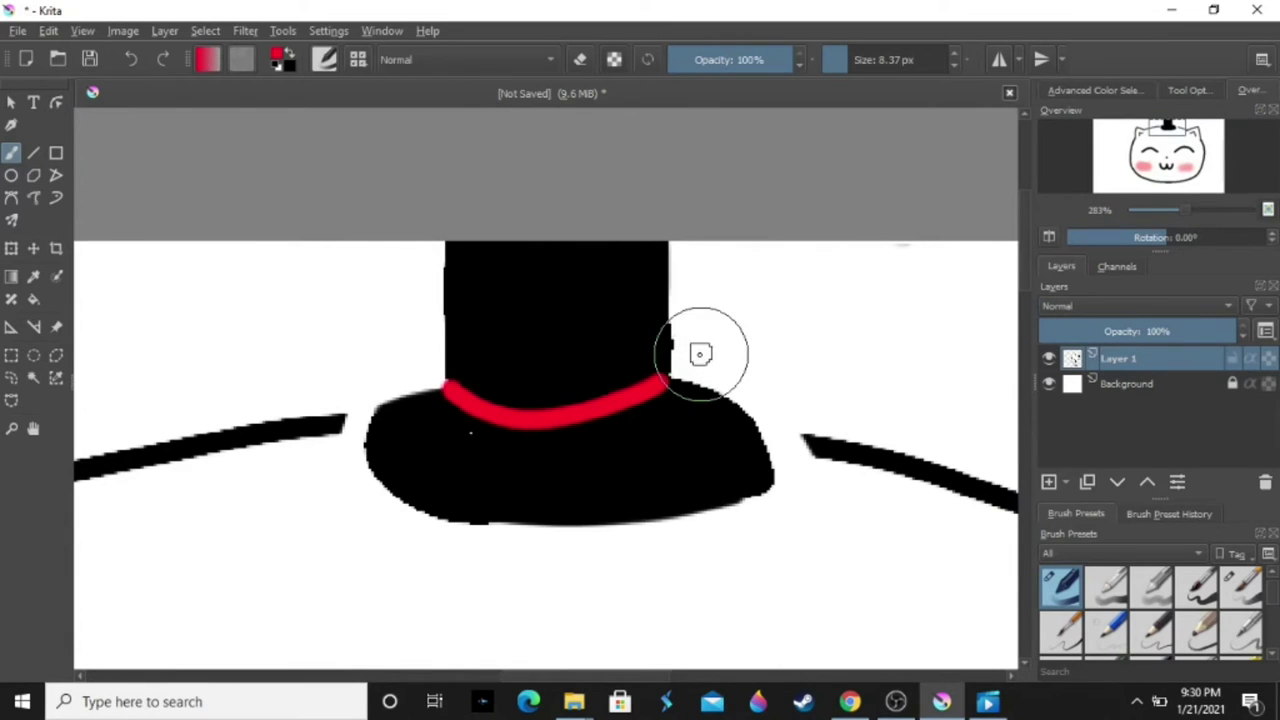
mouse_move(450, 392)
mouse_down()
mouse_move(462, 375)
mouse_move(668, 378)
mouse_up()
mouse_move(600, 400)
mouse_down()
mouse_move(561, 420)
mouse_move(668, 393)
mouse_up()
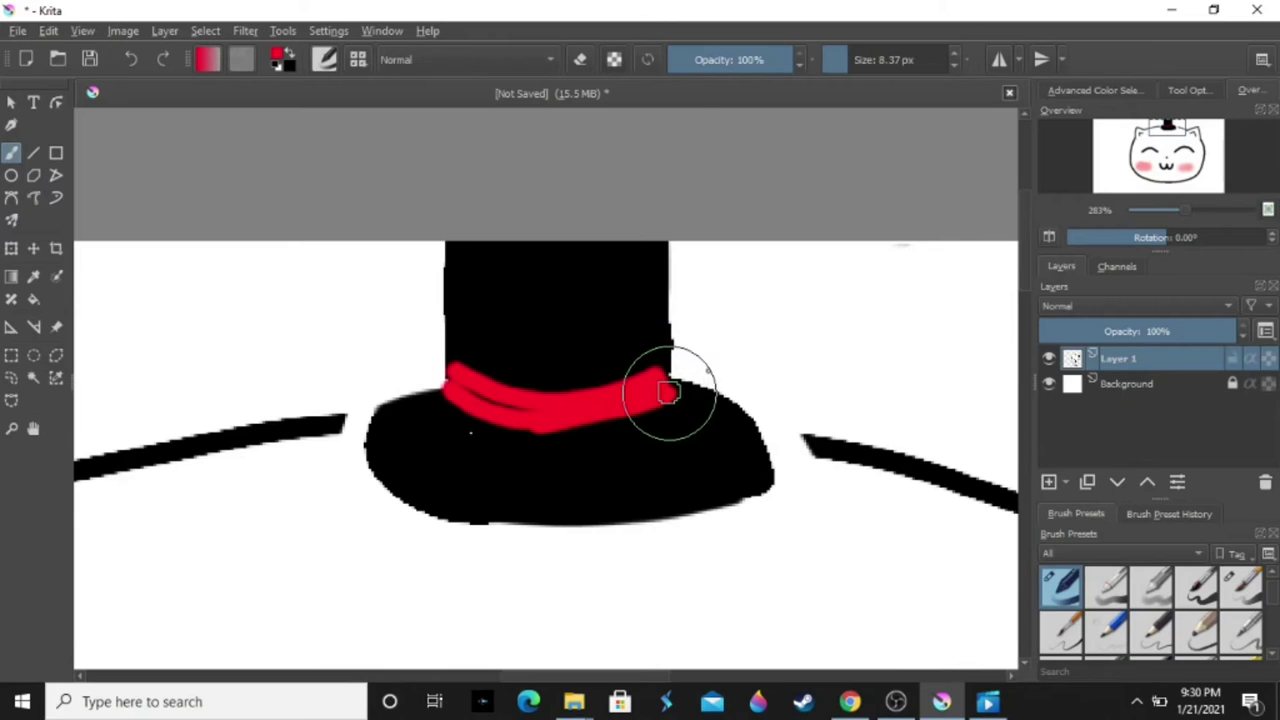
mouse_move(560, 405)
mouse_down()
mouse_move(450, 380)
mouse_move(560, 412)
mouse_up()
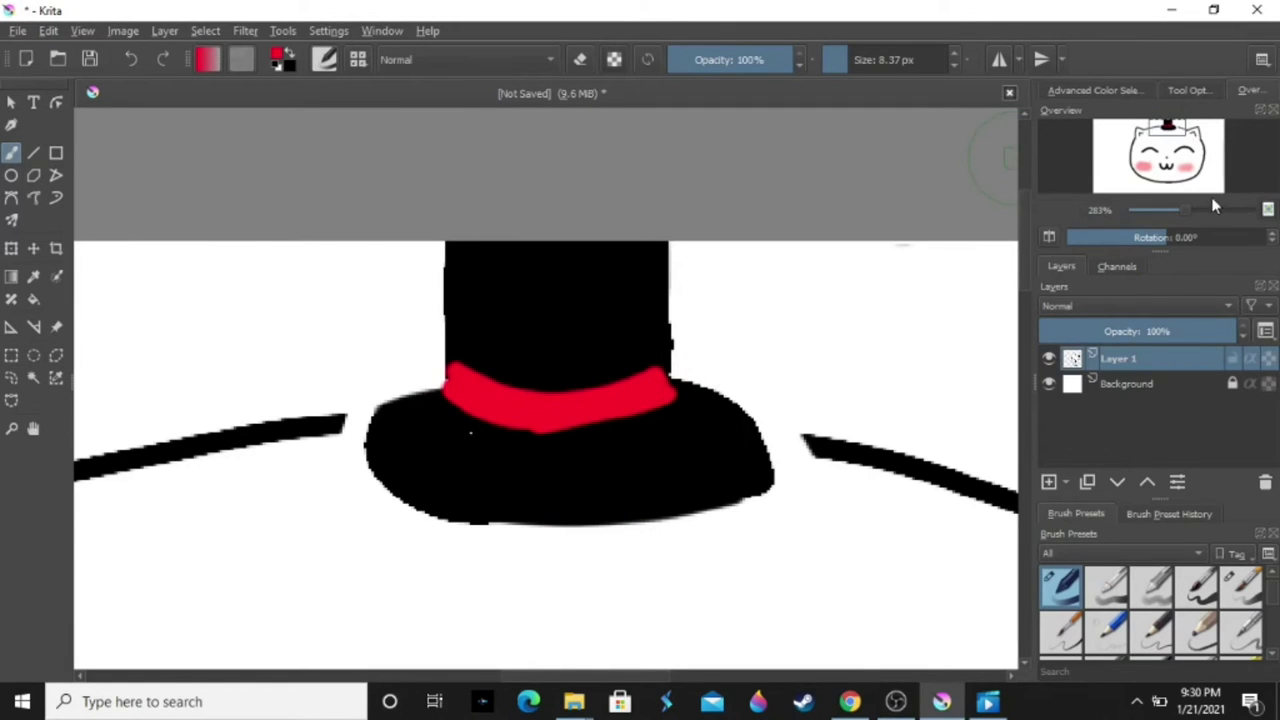
drag(1186, 210, 1156, 213)
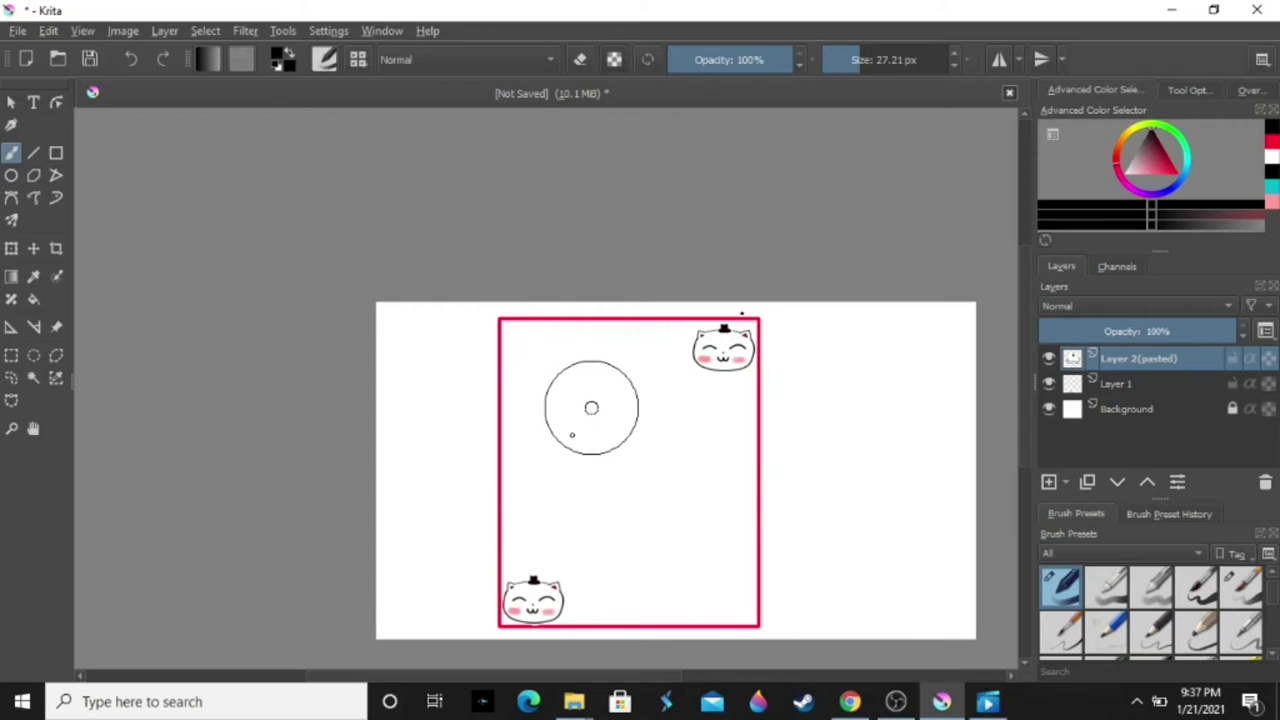
- Draw and undo a curved test stroke on the page, then return to the Overview docker
mouse_move(591, 407)
mouse_down()
mouse_move(617, 370)
mouse_move(628, 470)
mouse_up()
key(ctrl+z)
key(ctrl+z)
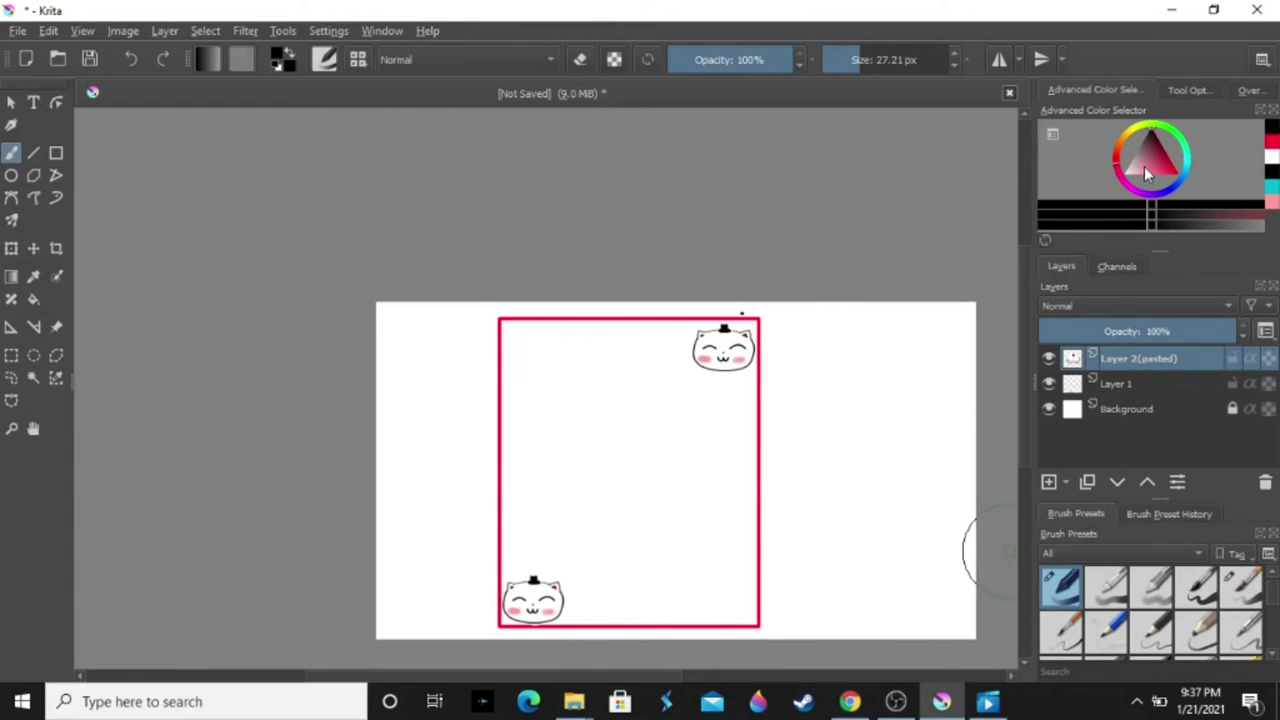
click(1250, 92)
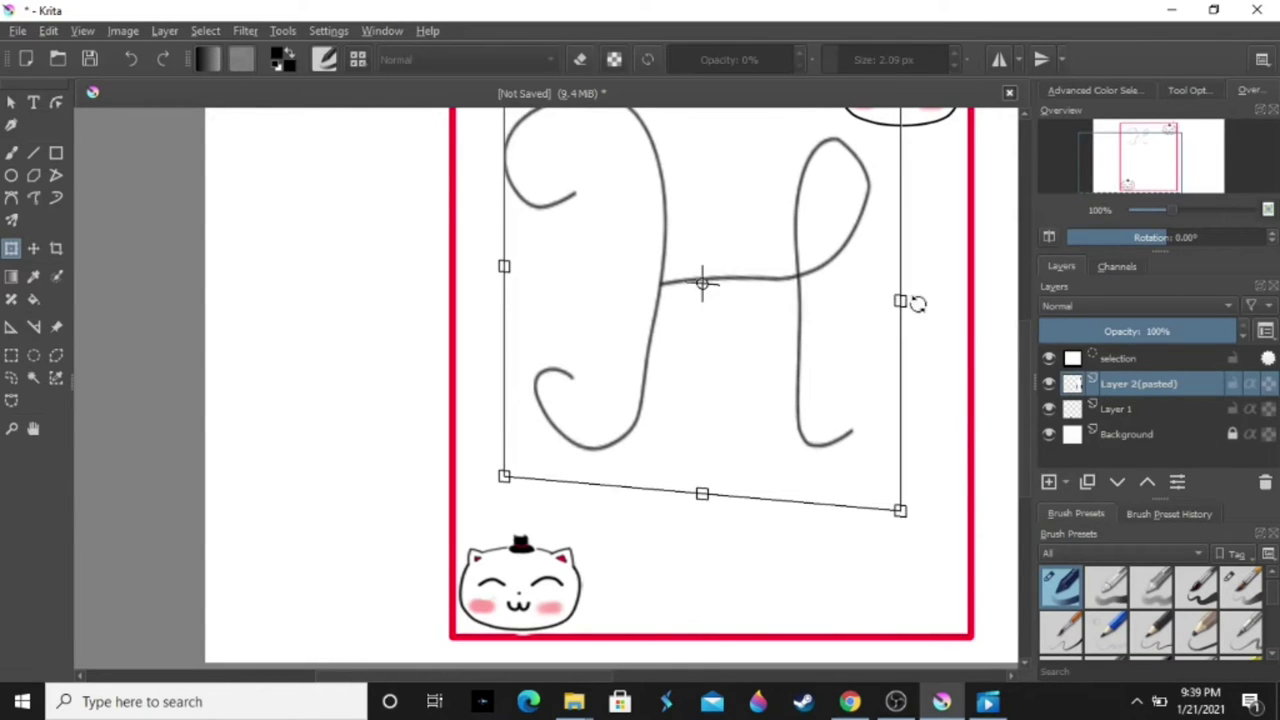
- Skew and stretch the curly H taller so its crossbar sits level
drag(917, 304, 905, 305)
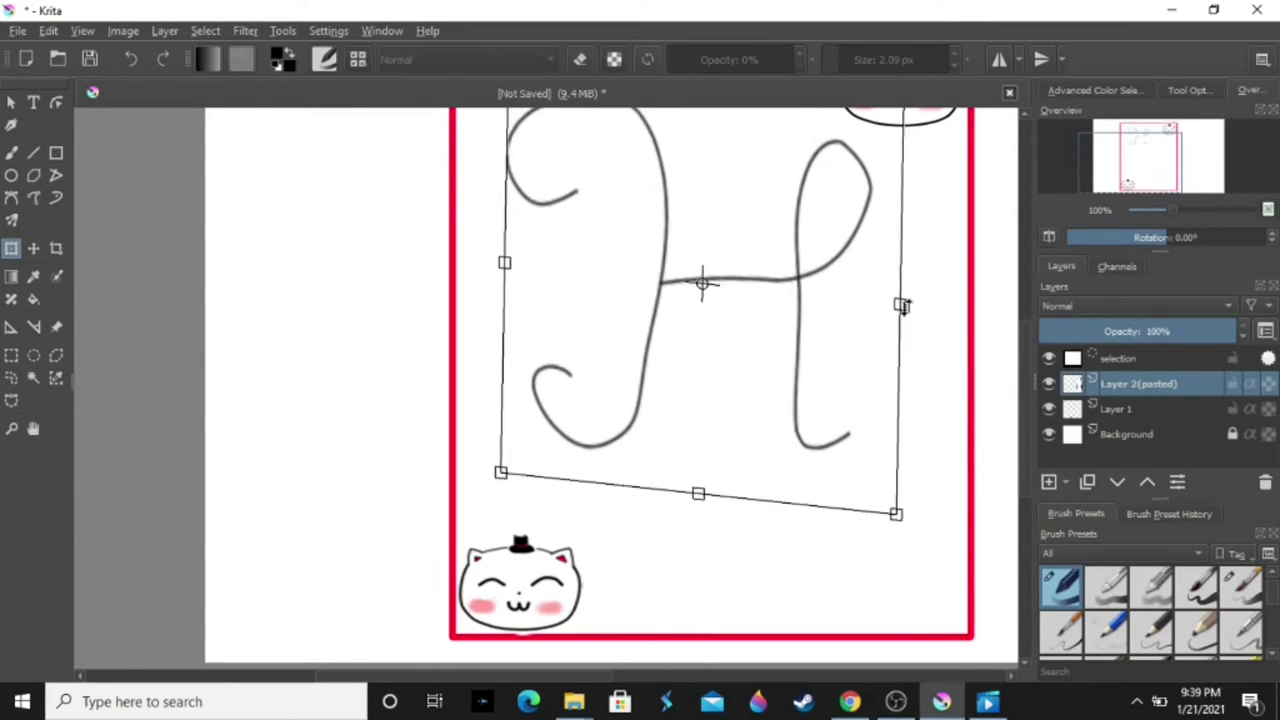
drag(905, 303, 898, 340)
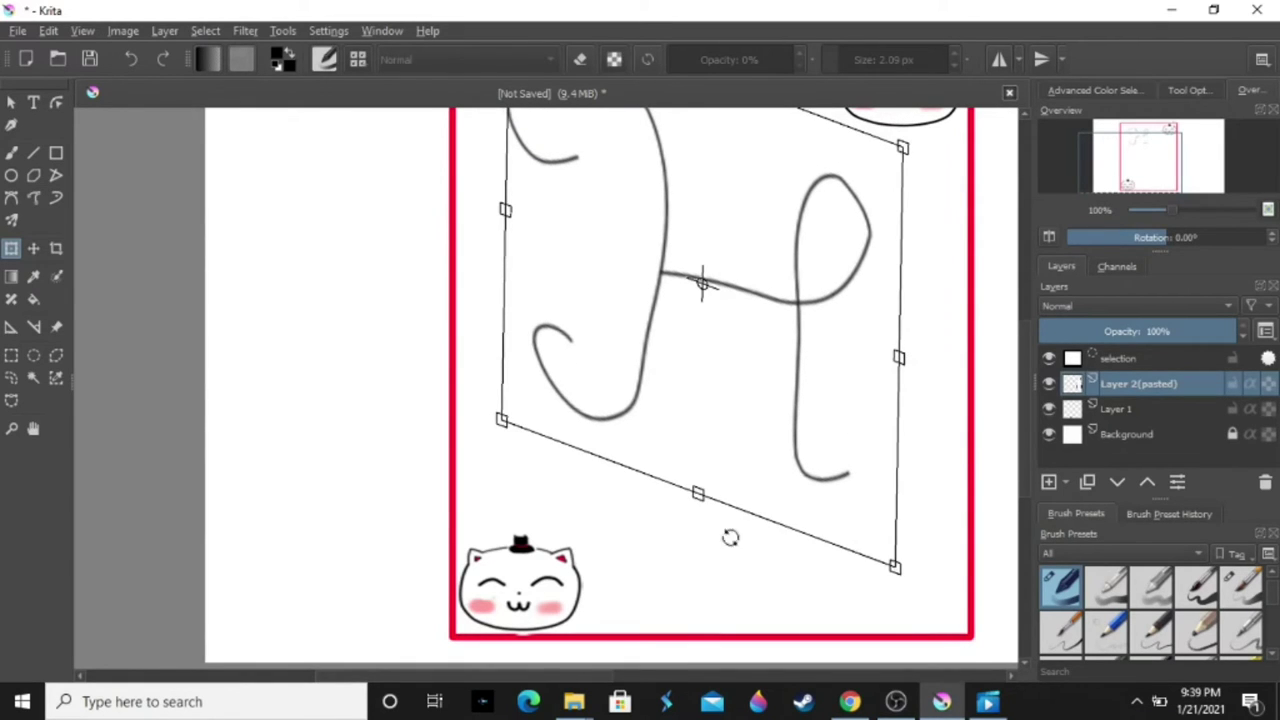
drag(697, 494, 697, 558)
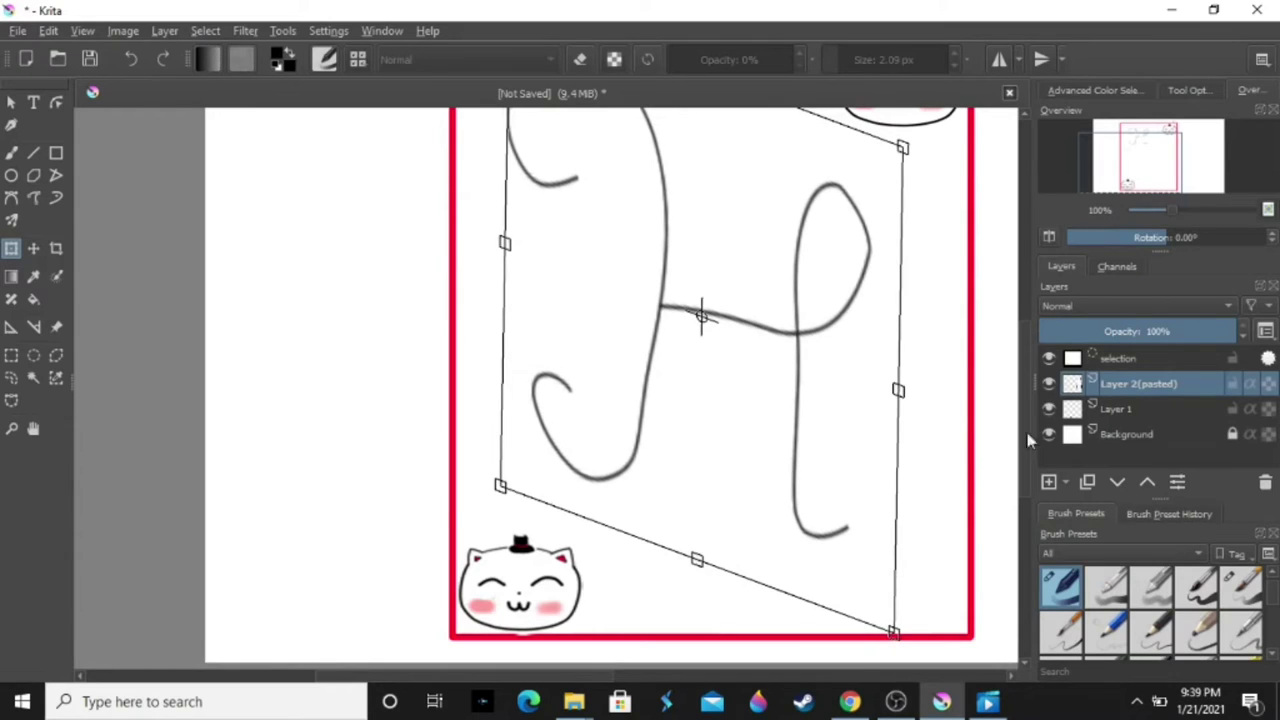
drag(898, 392, 895, 347)
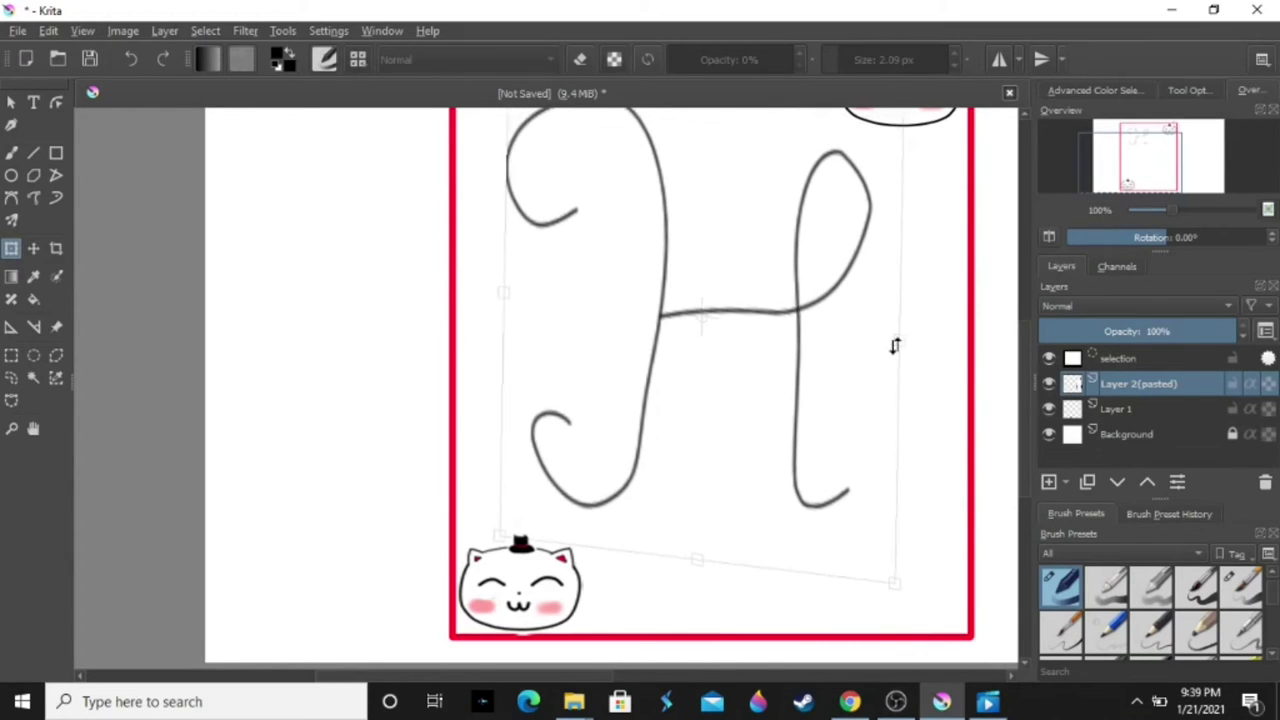
- Undo the accidental deletion of the H and switch to selecting areas by colour
key(Delete)
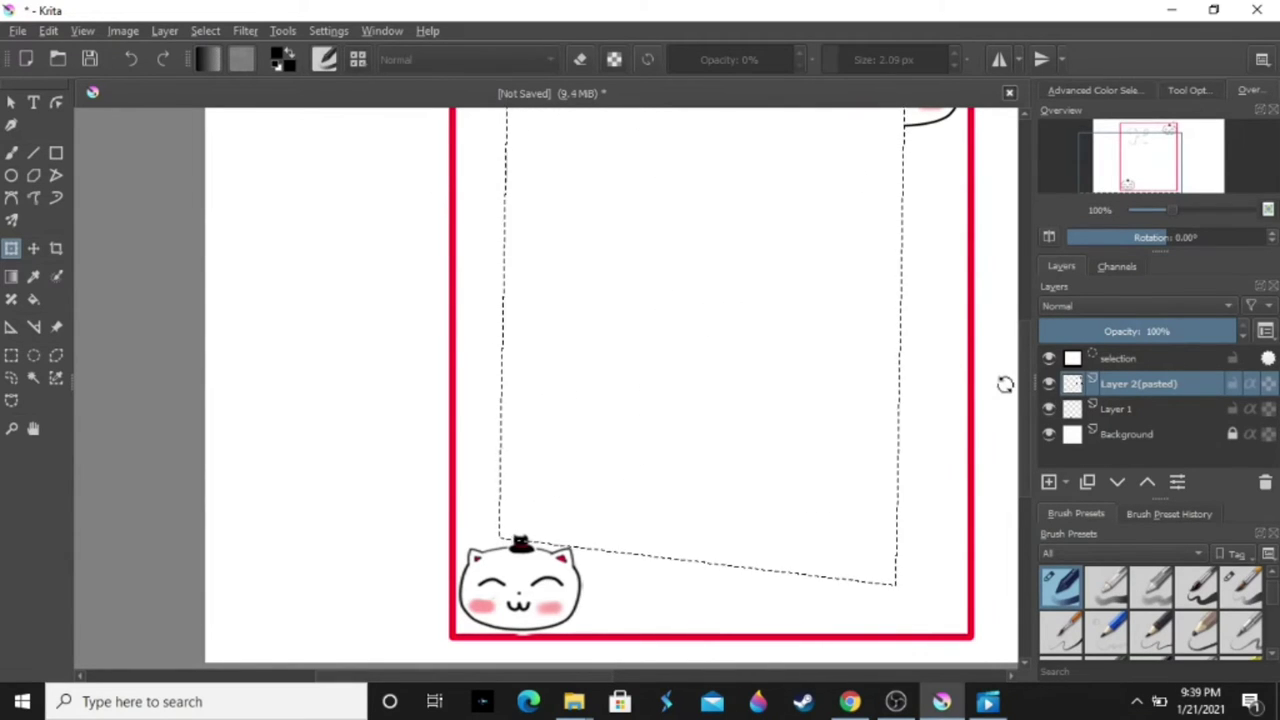
scroll(1015, 340, up, 5)
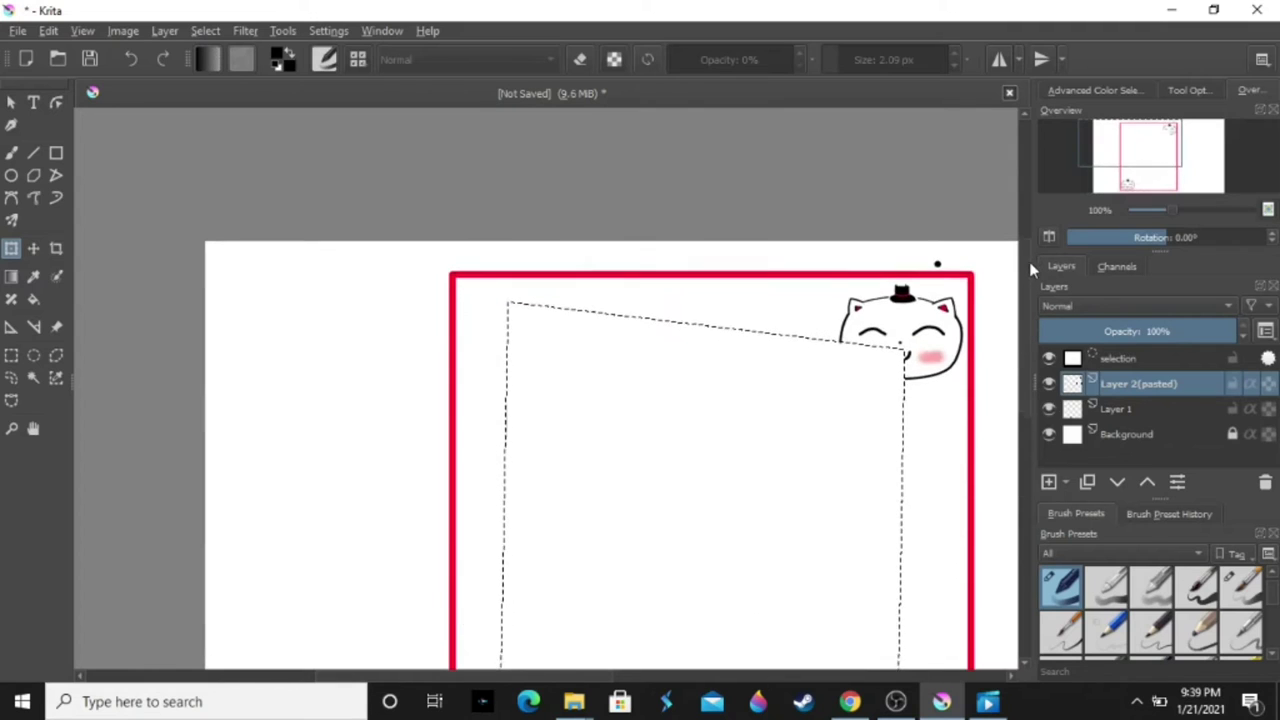
scroll(1027, 272, down, 1)
key(ctrl+z)
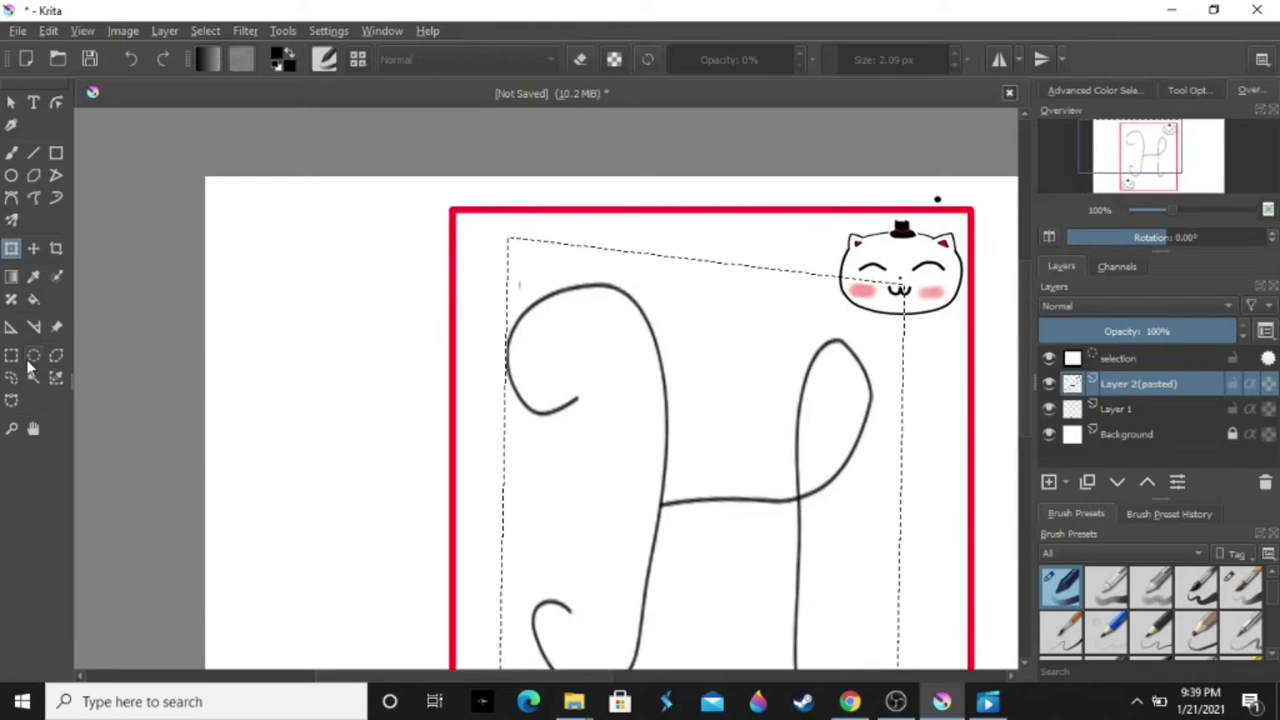
click(33, 378)
click(175, 390)
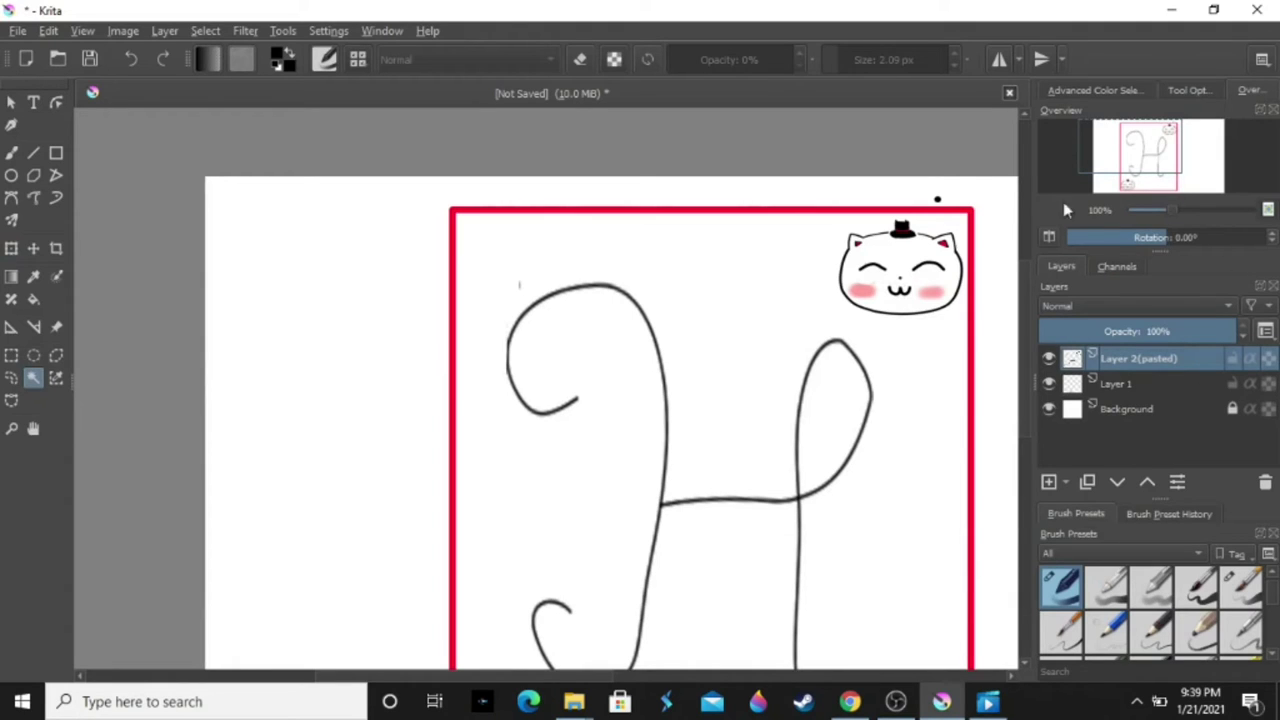
- Set the freehand brush size to about 20 px
click(12, 152)
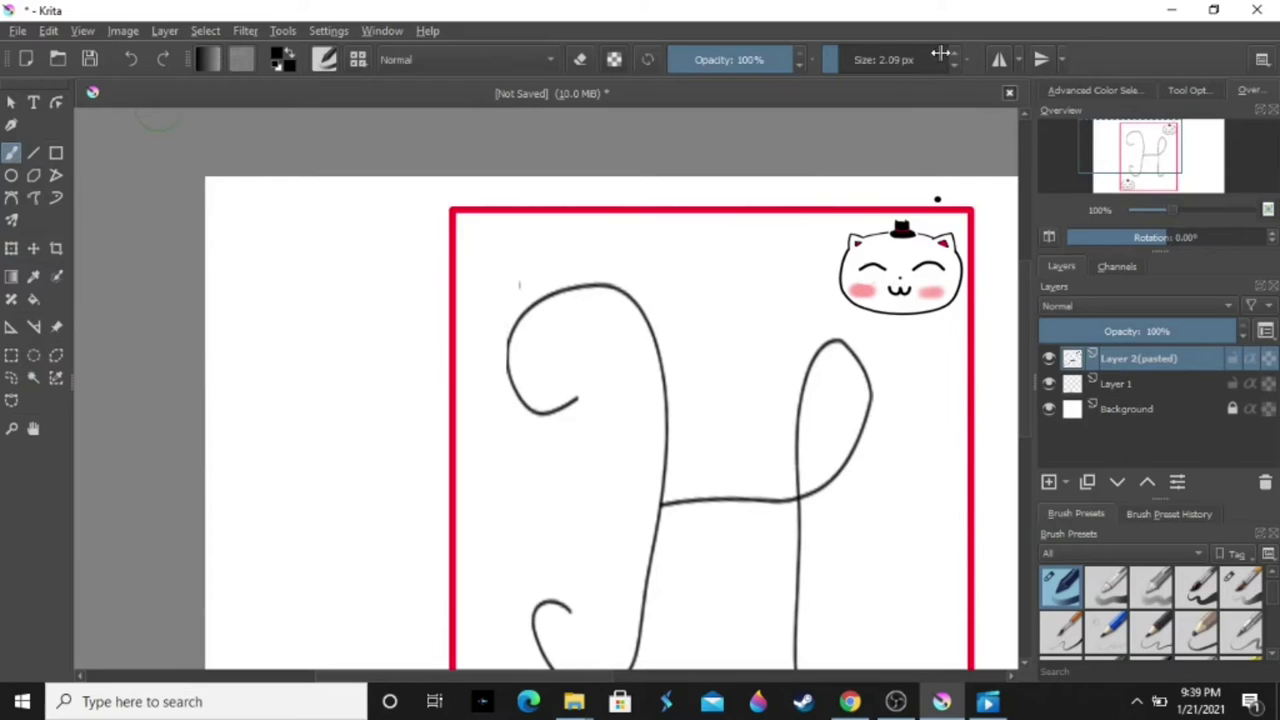
drag(950, 60, 830, 55)
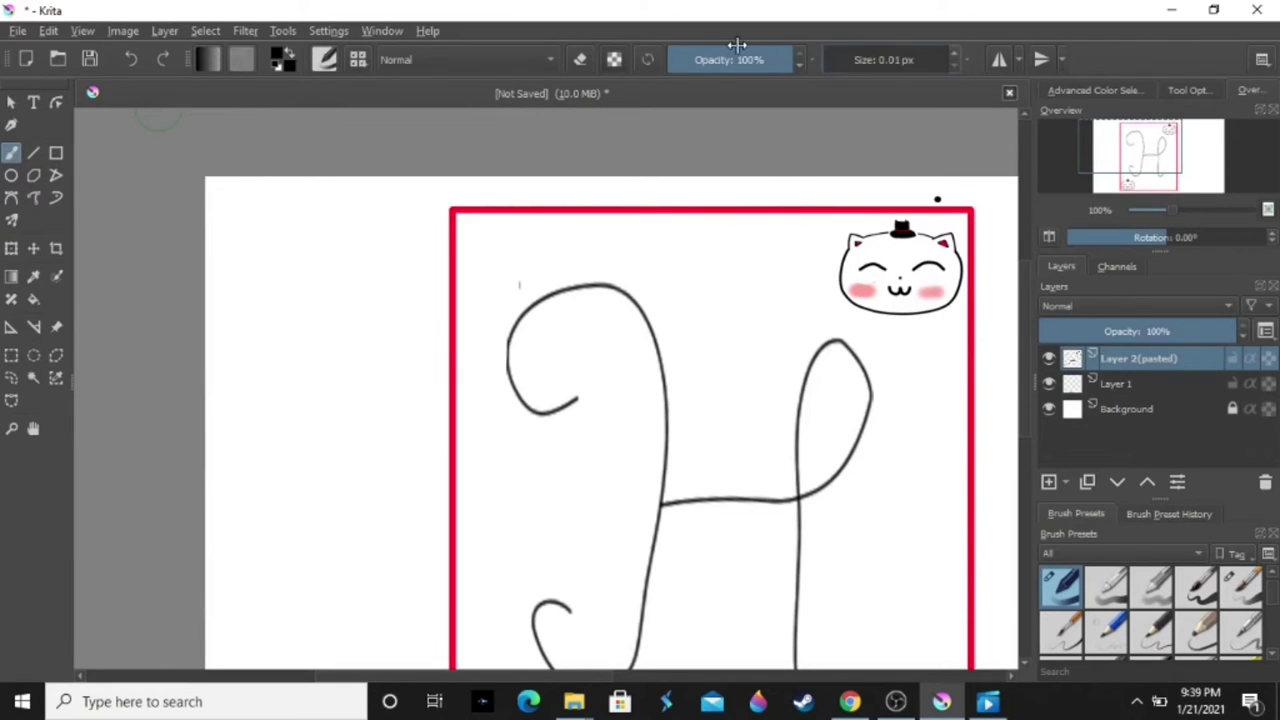
key(Up)
key(Up)
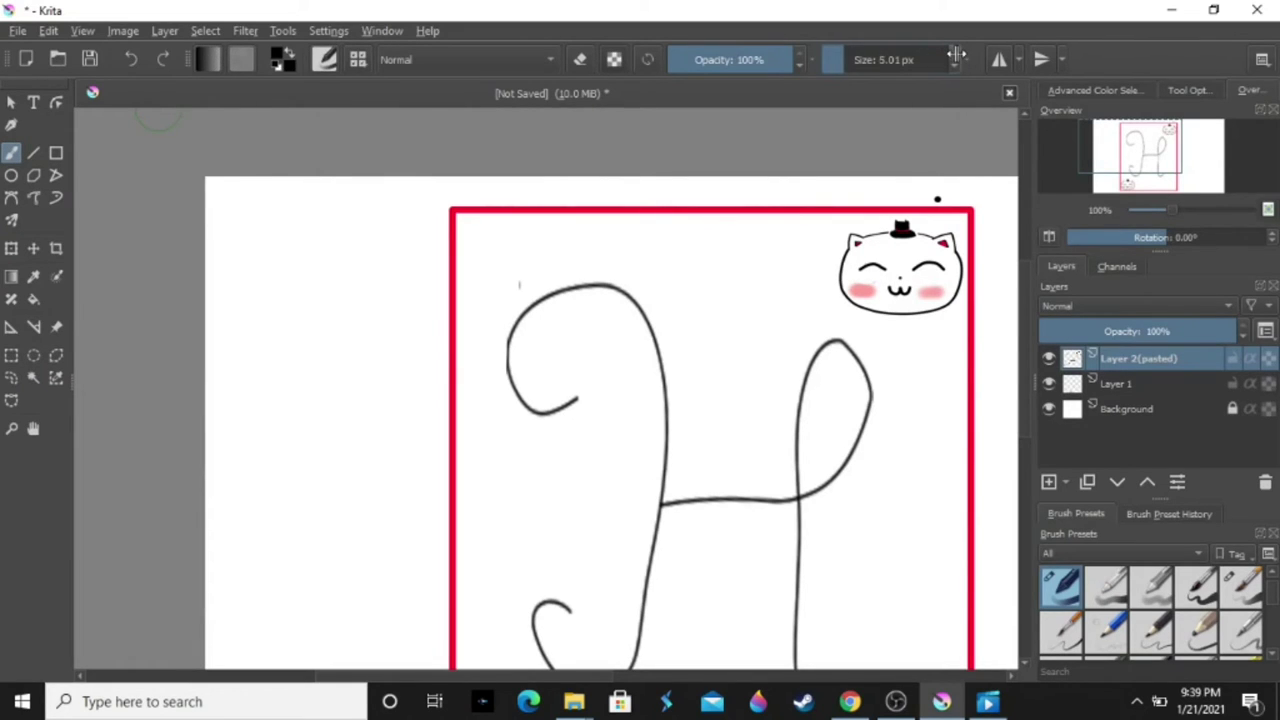
key(Up)
key(Up)
key(Up)
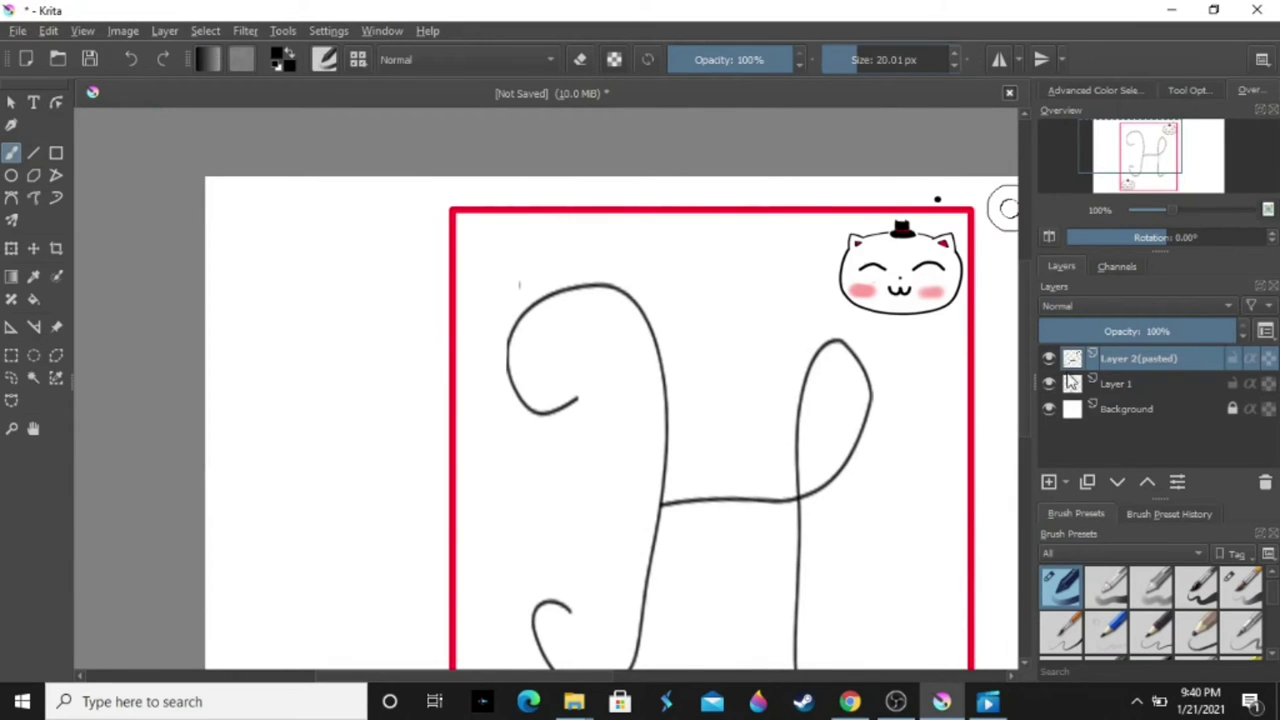
drag(1022, 332, 1021, 390)
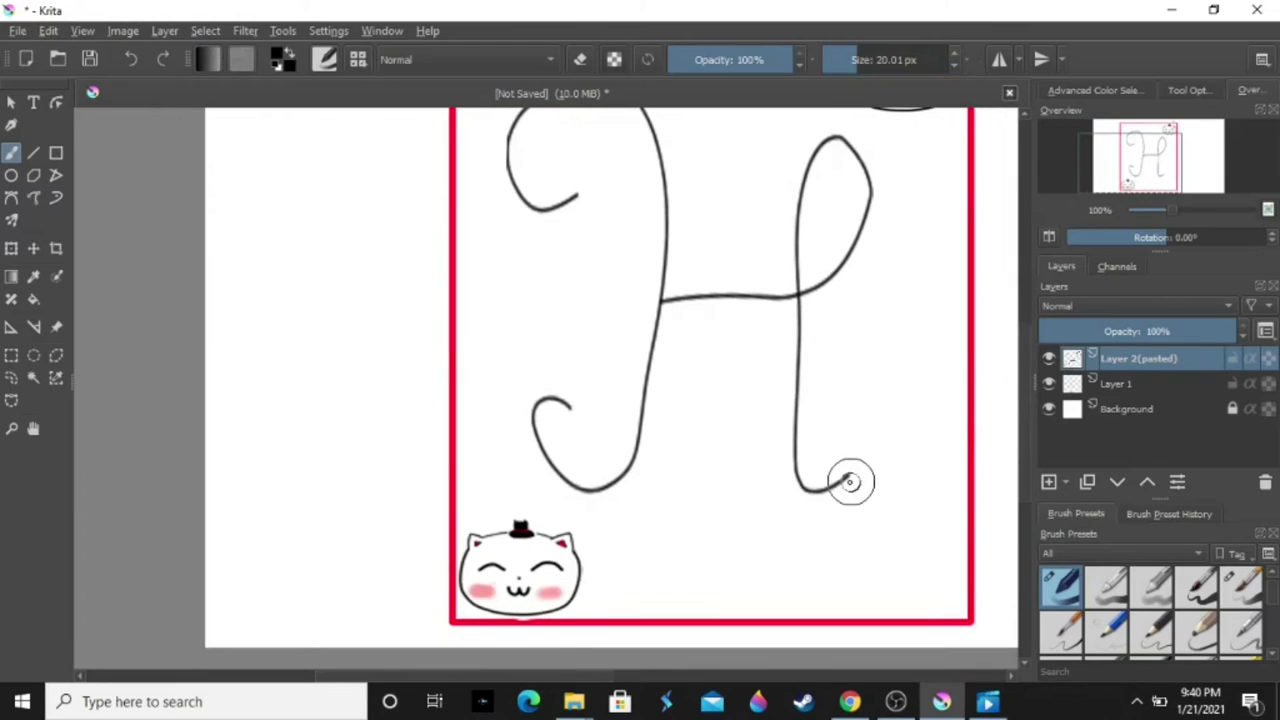
- Retrace the H's right stem, crossbar, lower-left curl and top curl in thick black
mouse_move(855, 472)
mouse_down()
mouse_move(815, 485)
mouse_move(798, 386)
mouse_move(808, 170)
mouse_move(872, 202)
mouse_move(764, 290)
mouse_move(660, 290)
mouse_up()
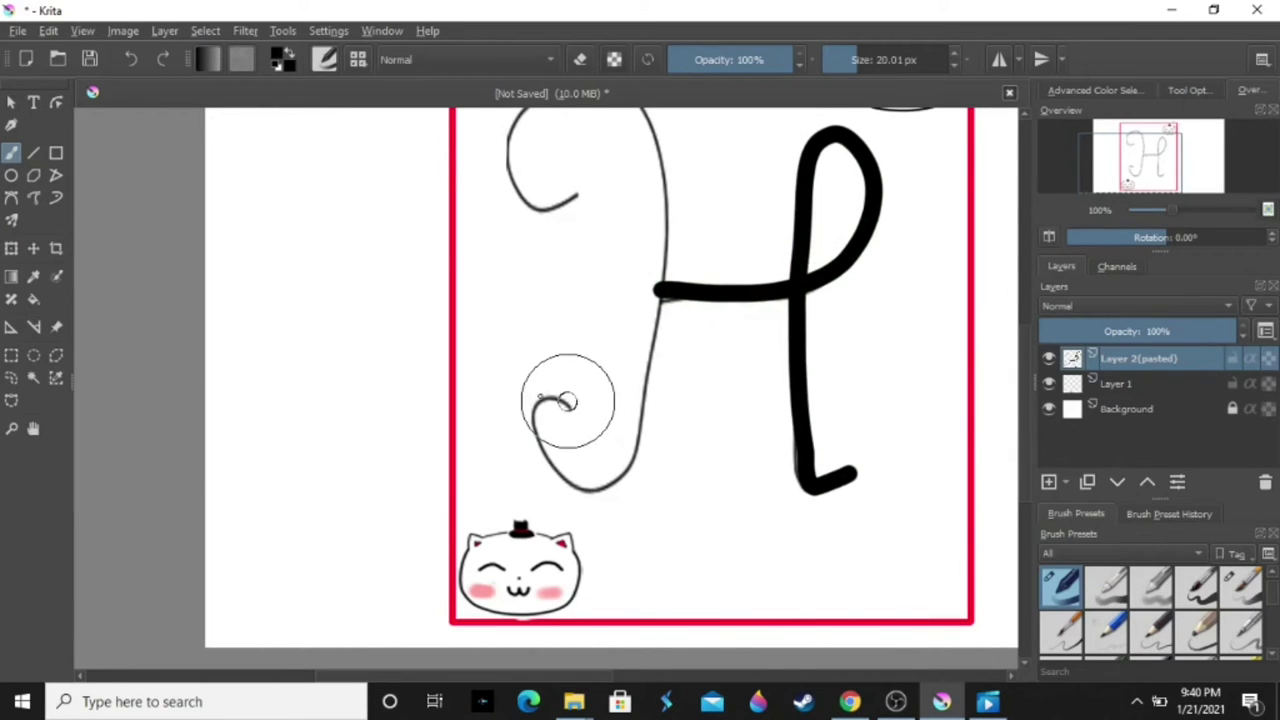
mouse_move(565, 400)
mouse_down()
mouse_move(532, 432)
mouse_move(620, 478)
mouse_move(658, 228)
mouse_move(645, 108)
mouse_up()
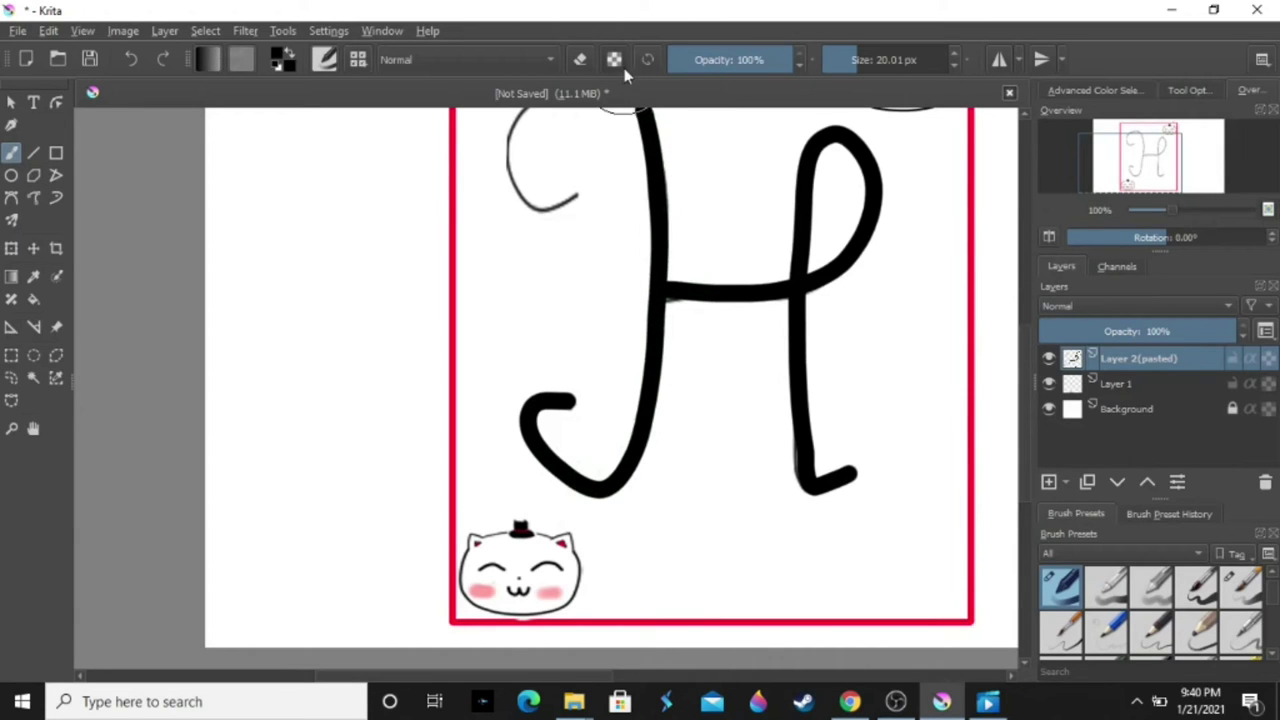
scroll(1023, 330, up, 3)
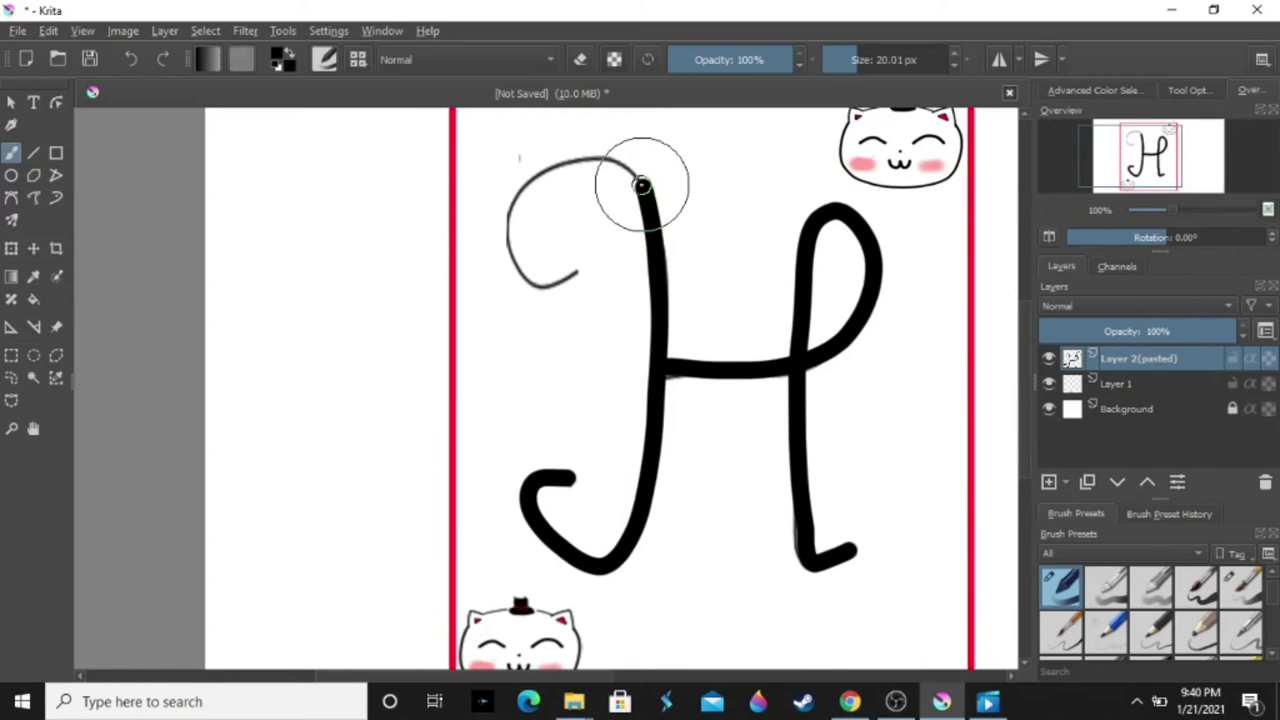
mouse_move(642, 183)
mouse_down()
mouse_move(556, 160)
mouse_move(500, 248)
mouse_move(583, 272)
mouse_move(578, 252)
mouse_up()
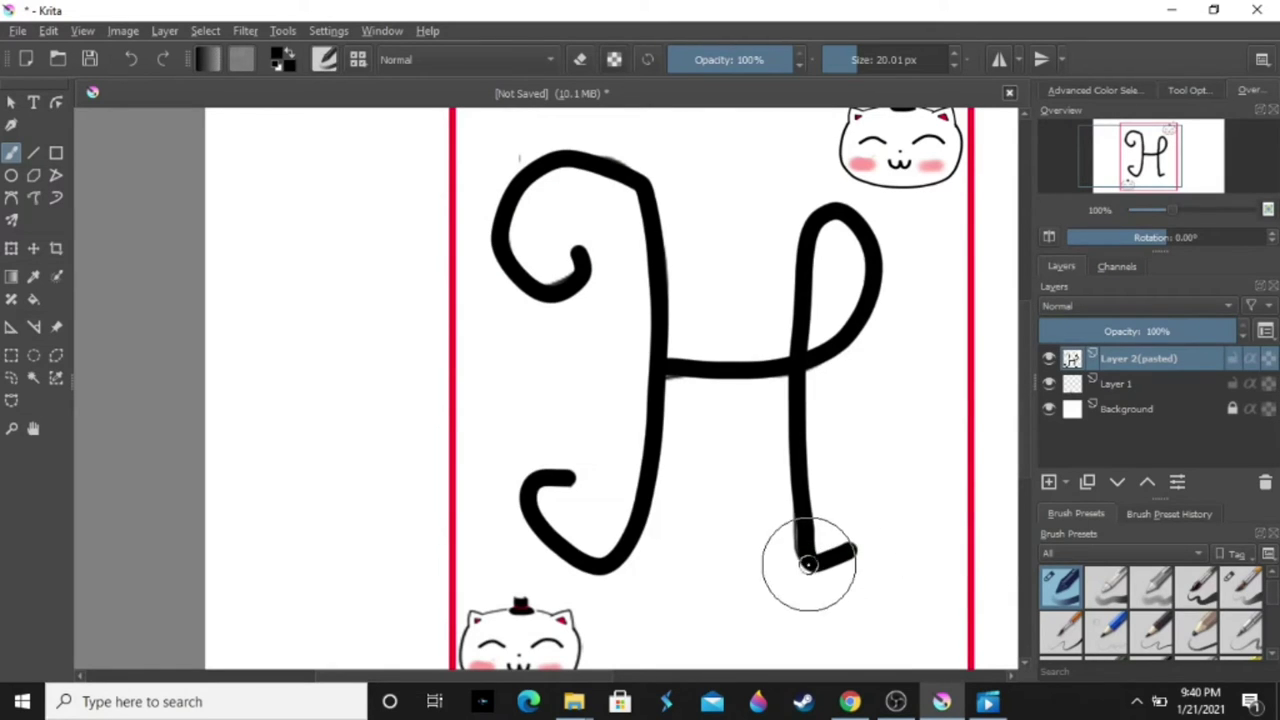
drag(818, 588, 808, 518)
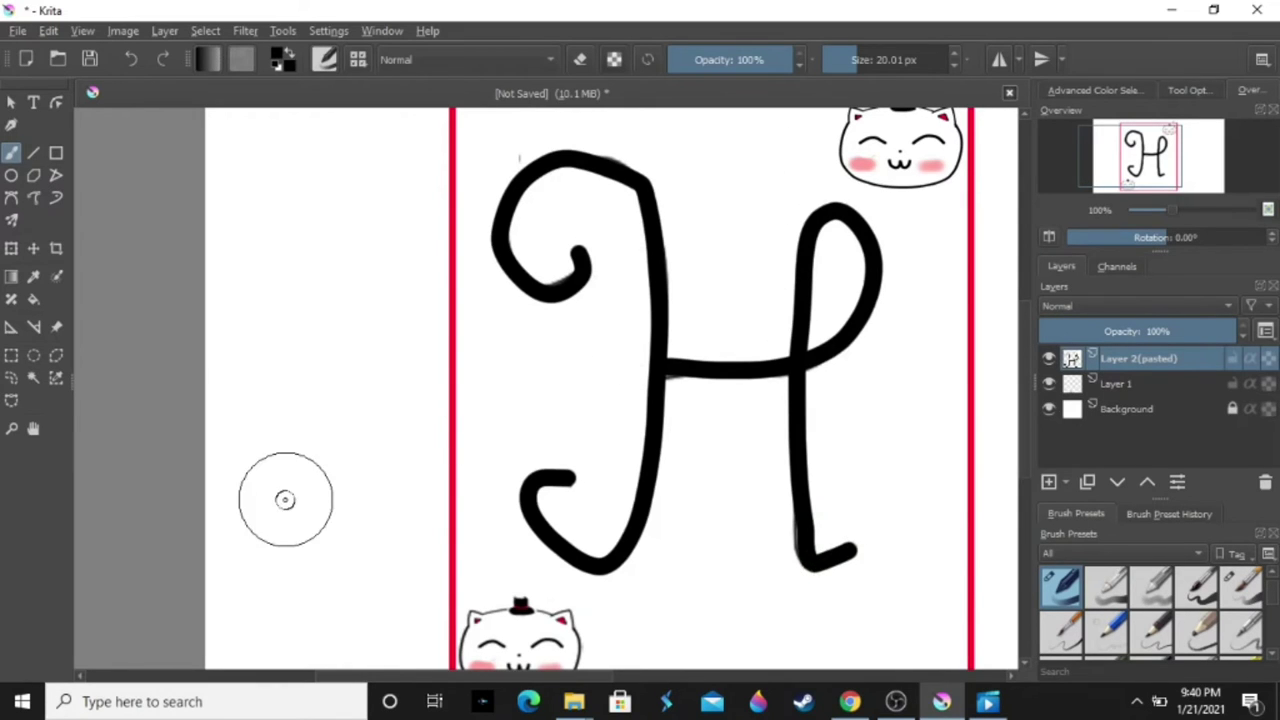
- Choose the Rectangle shape tool for the red border
click(11, 175)
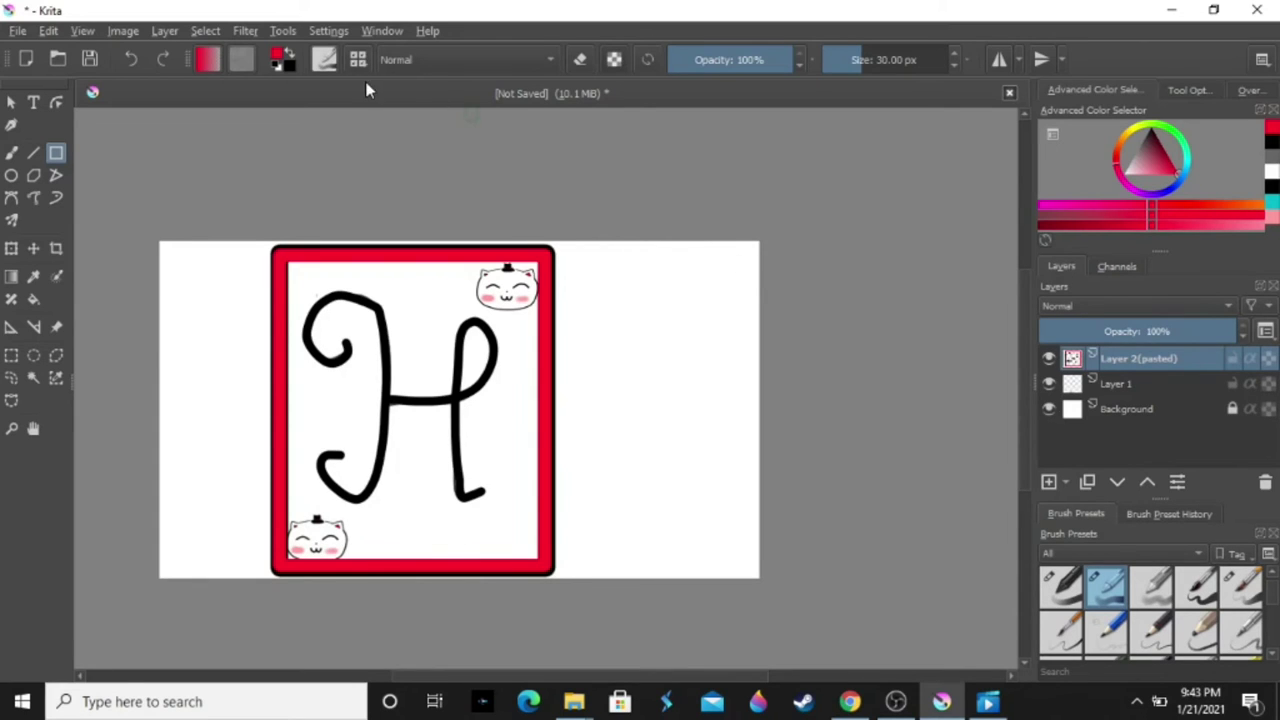
- Save the drawing to the Desktop as the Krita document HAtty.kra
click(21, 31)
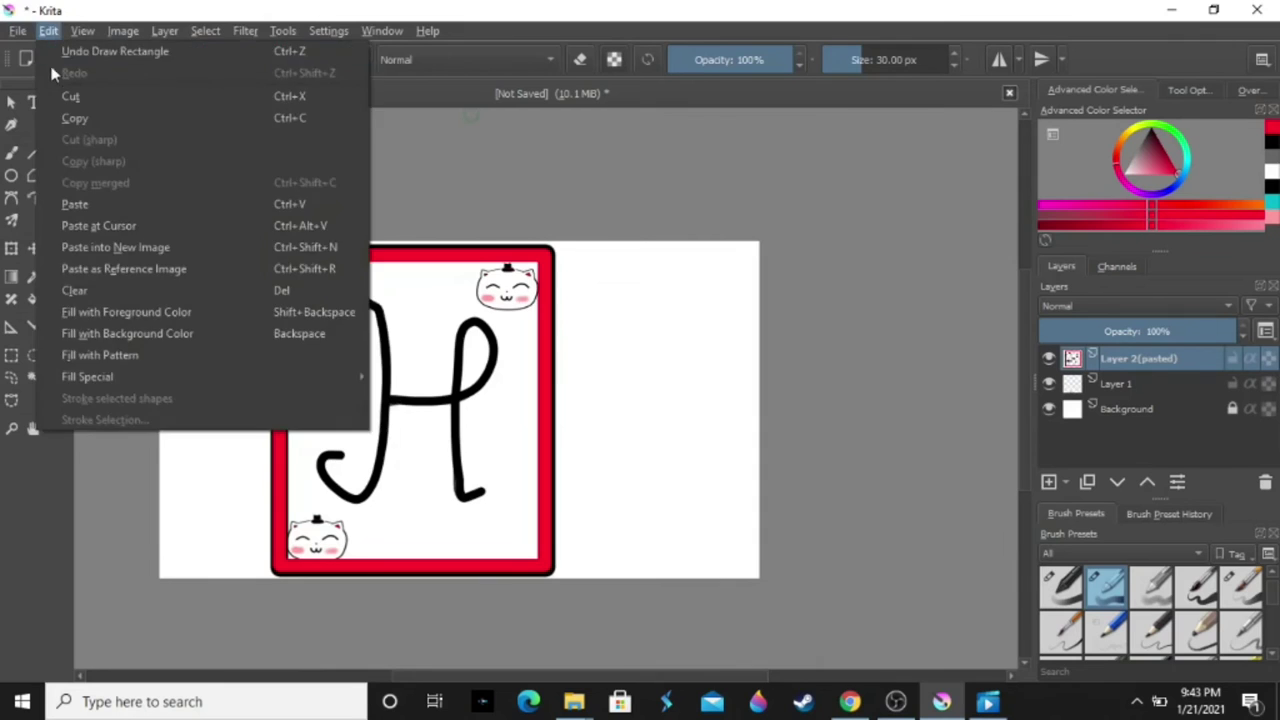
click(66, 140)
text(HAtty)
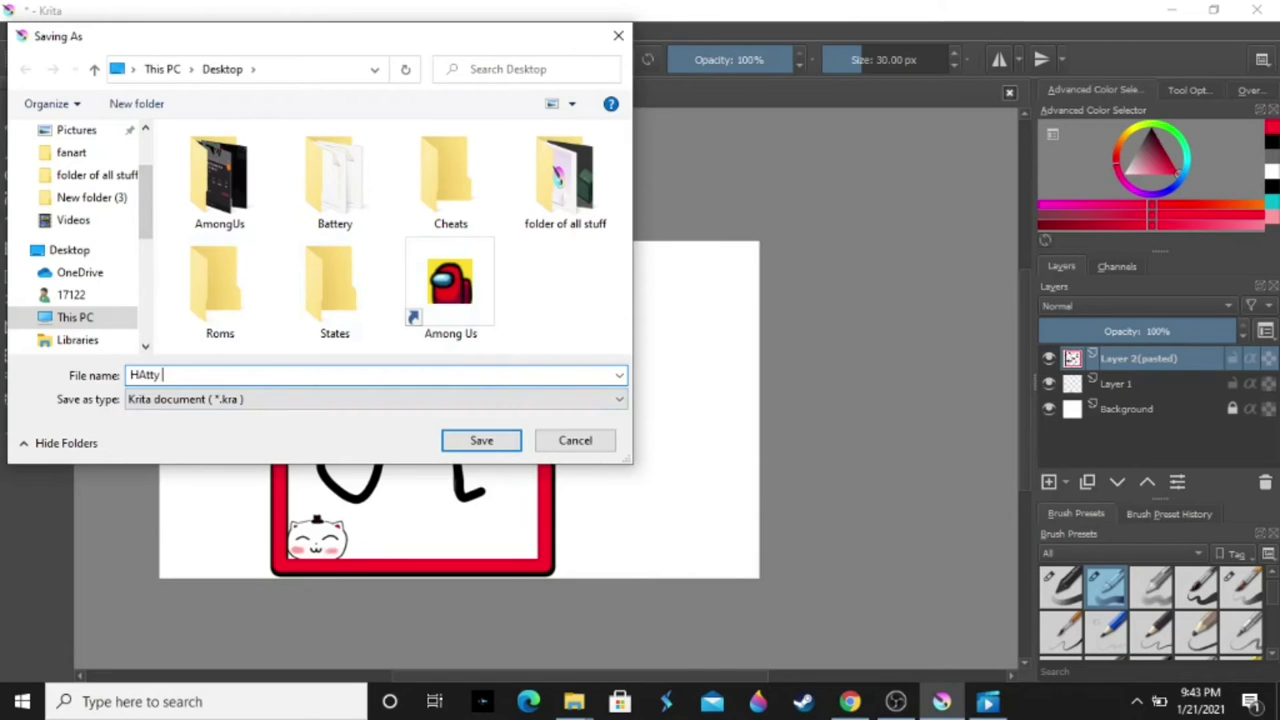
click(481, 440)
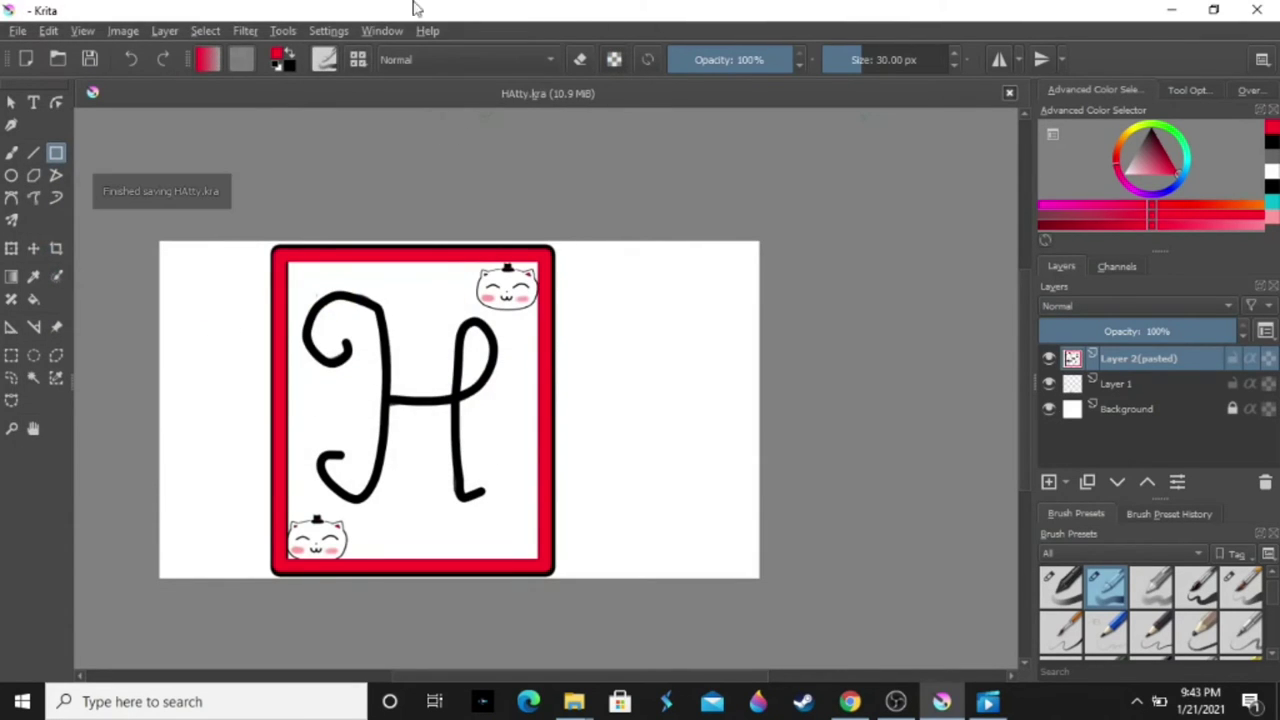
- Close HAtty.kra and create a new blank 1280×720 document
click(1009, 94)
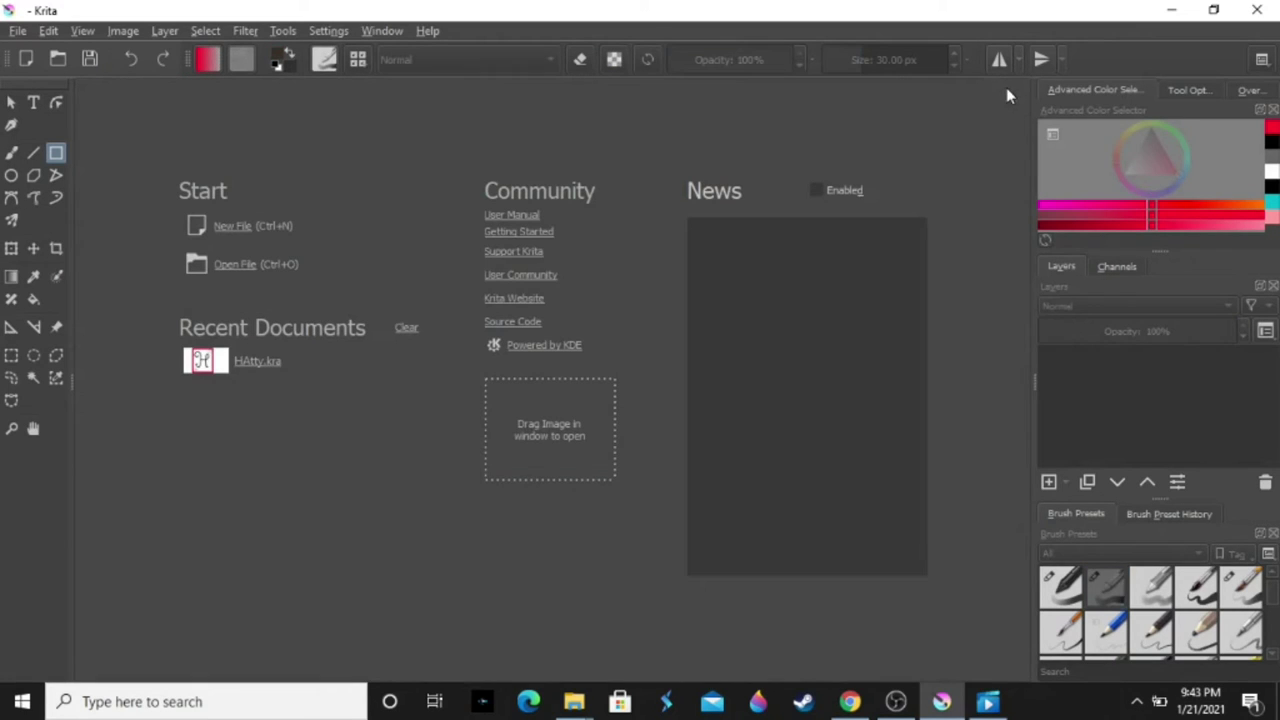
click(224, 226)
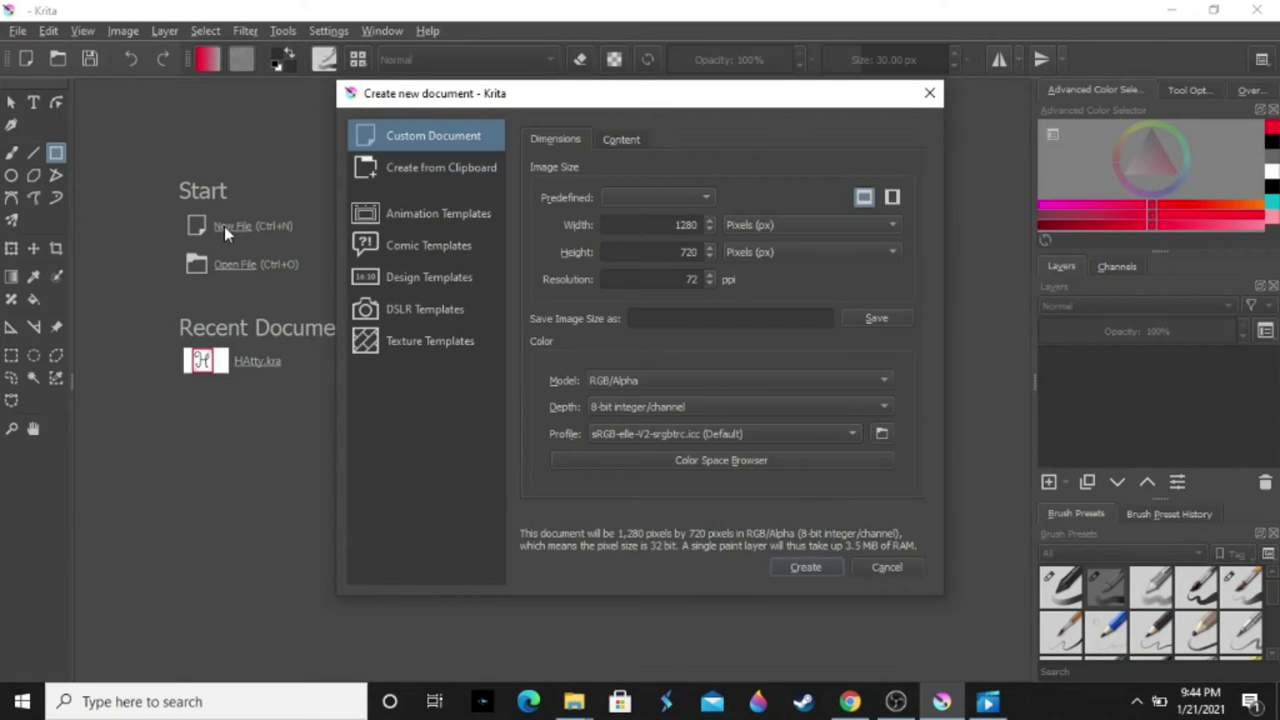
click(806, 567)
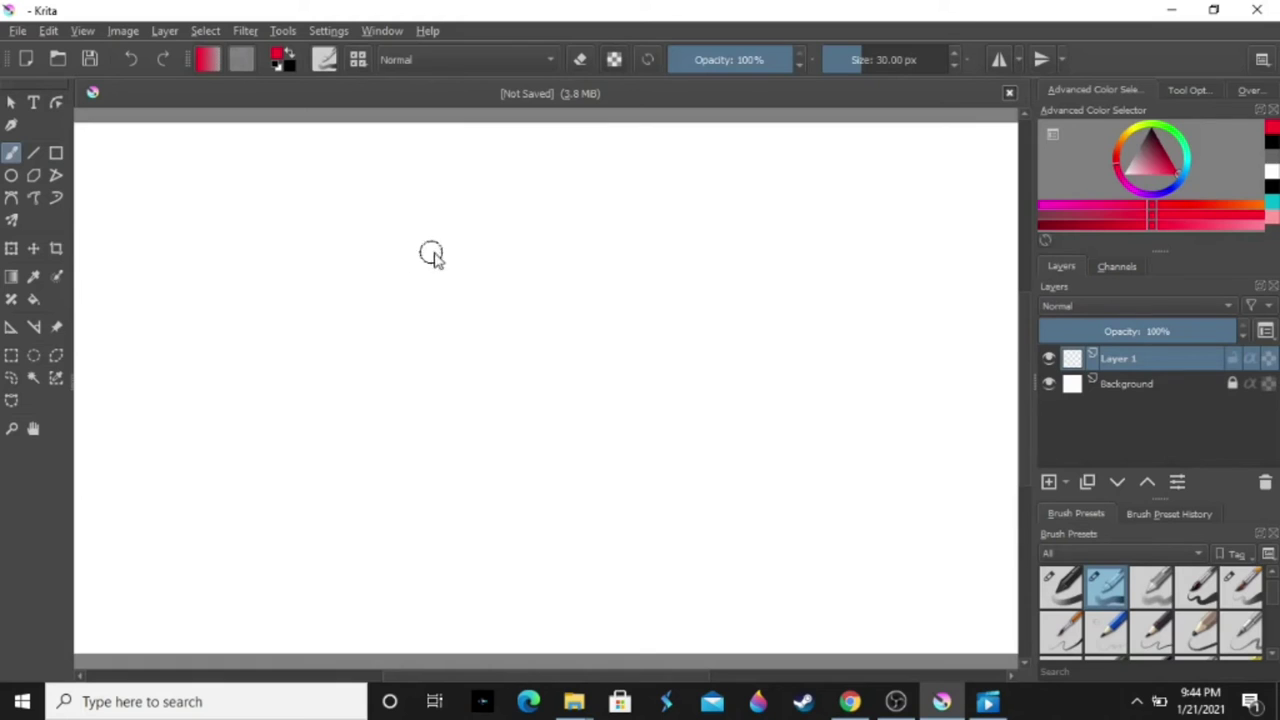
- Draw a large cyan oval across the canvas, discarding a test stroke
key(x)
drag(247, 220, 648, 462)
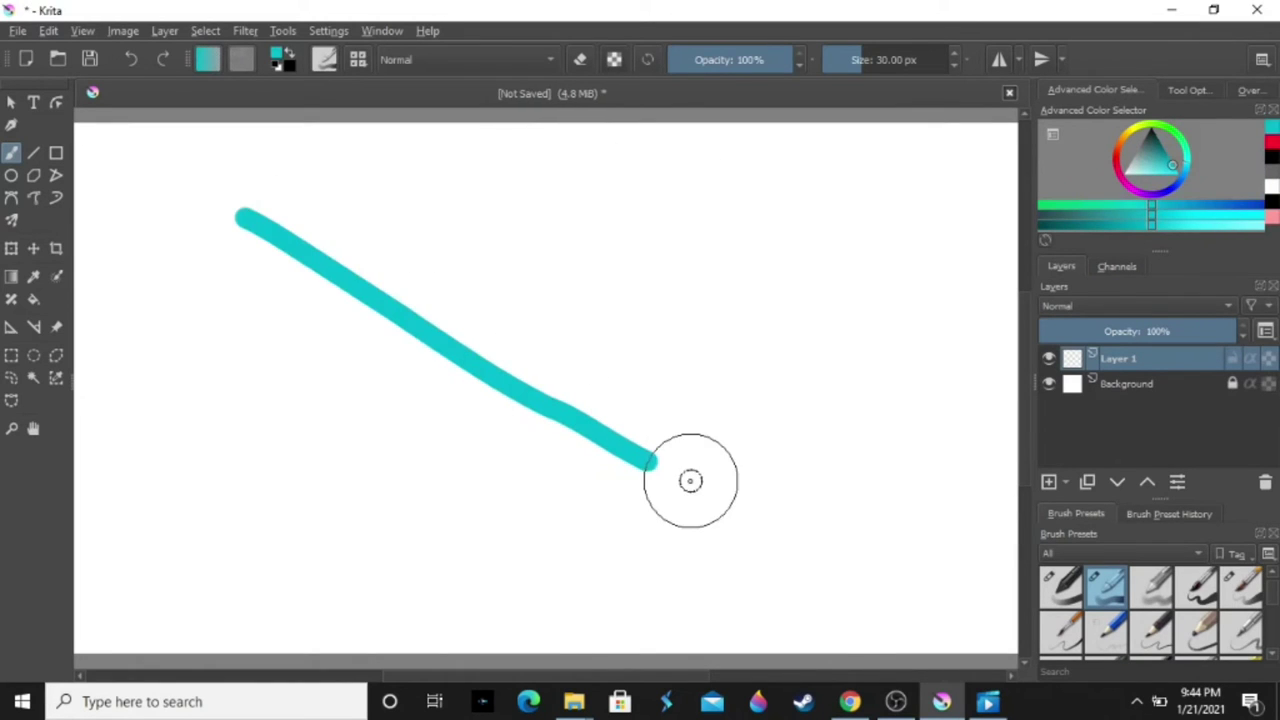
key(ctrl+z)
click(11, 175)
mouse_move(312, 238)
mouse_down()
mouse_move(868, 577)
mouse_move(855, 575)
mouse_up()
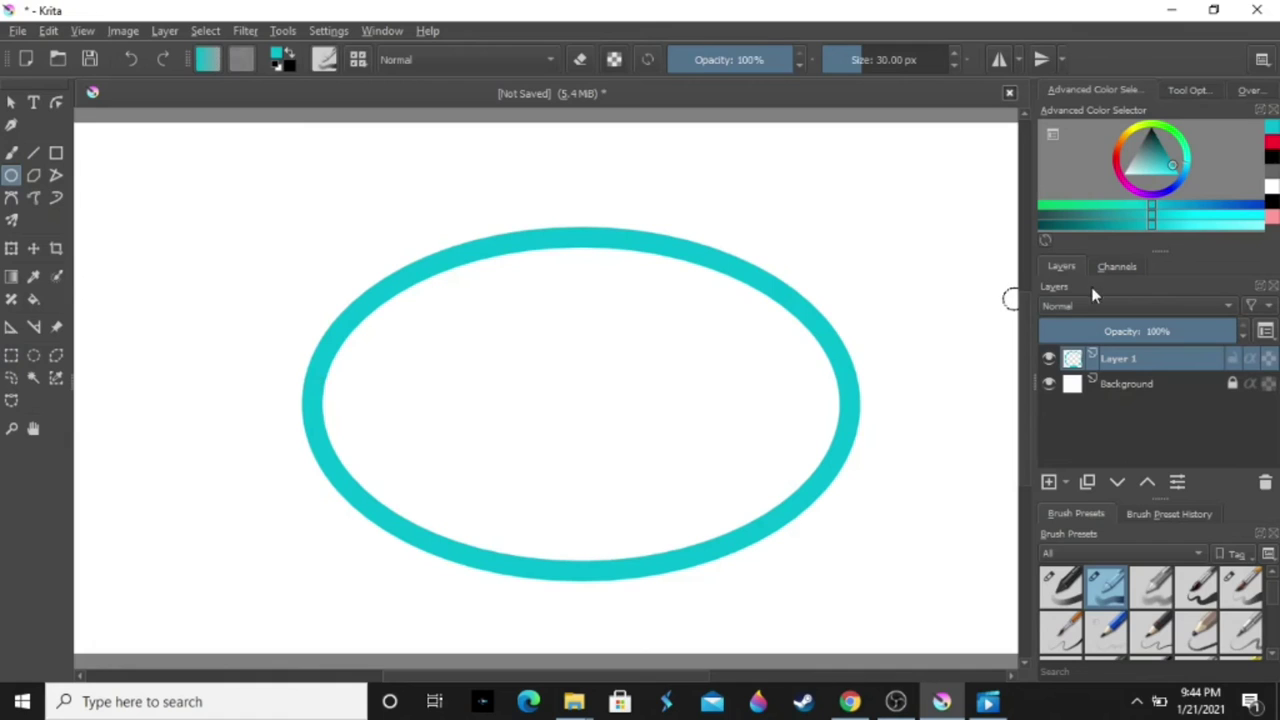
- Add orange oval fins on both sides and a blue stroke between the eyes
drag(1128, 147, 1198, 168)
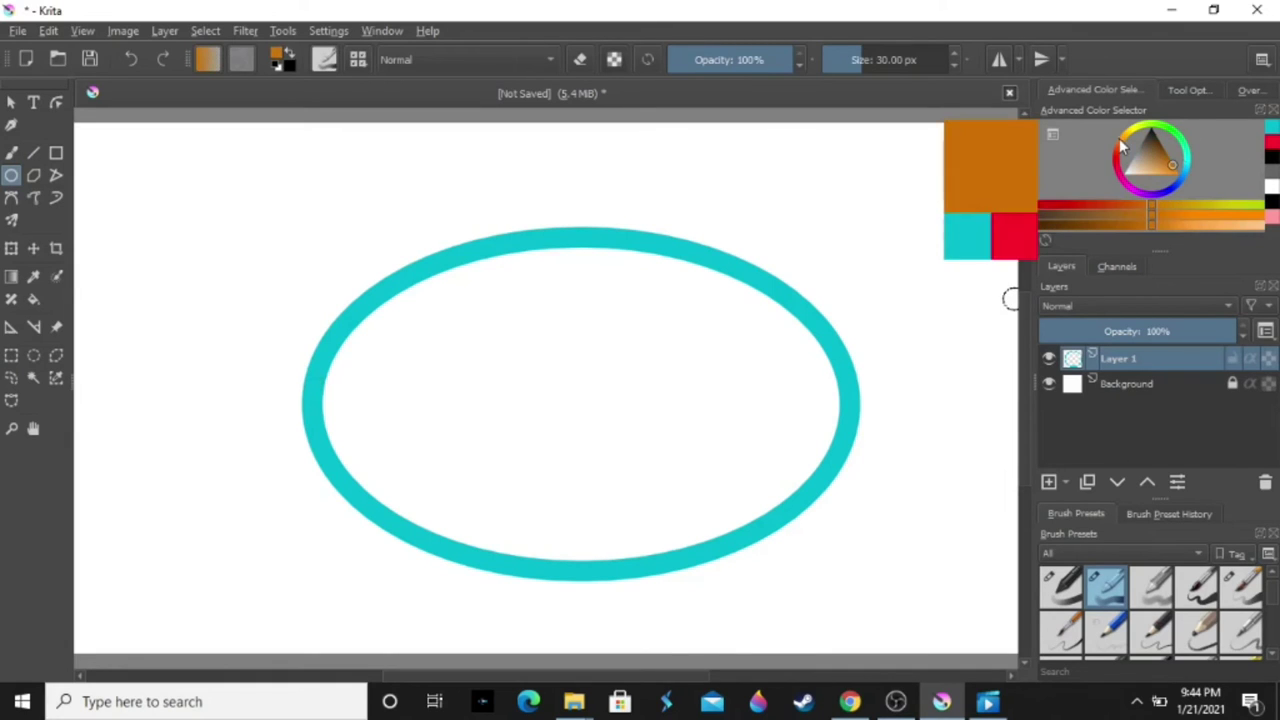
drag(1203, 213, 1237, 214)
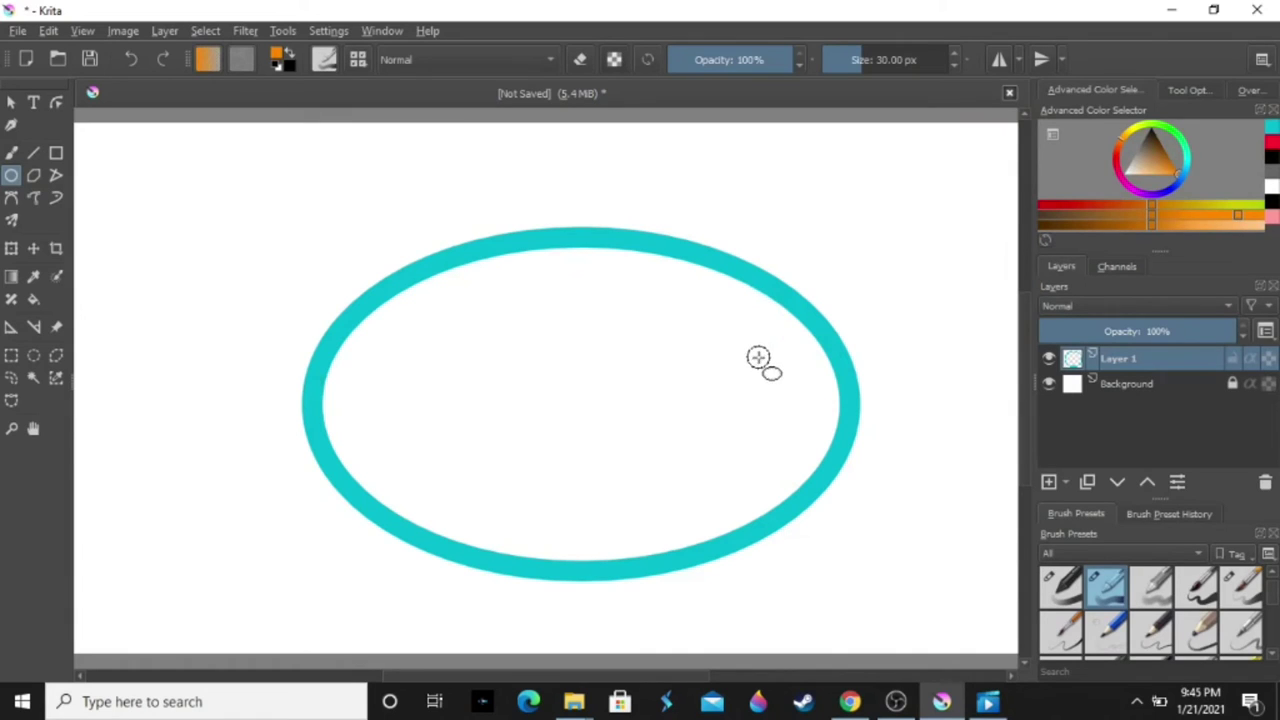
mouse_move(760, 358)
mouse_down()
mouse_move(853, 450)
mouse_move(853, 470)
mouse_up()
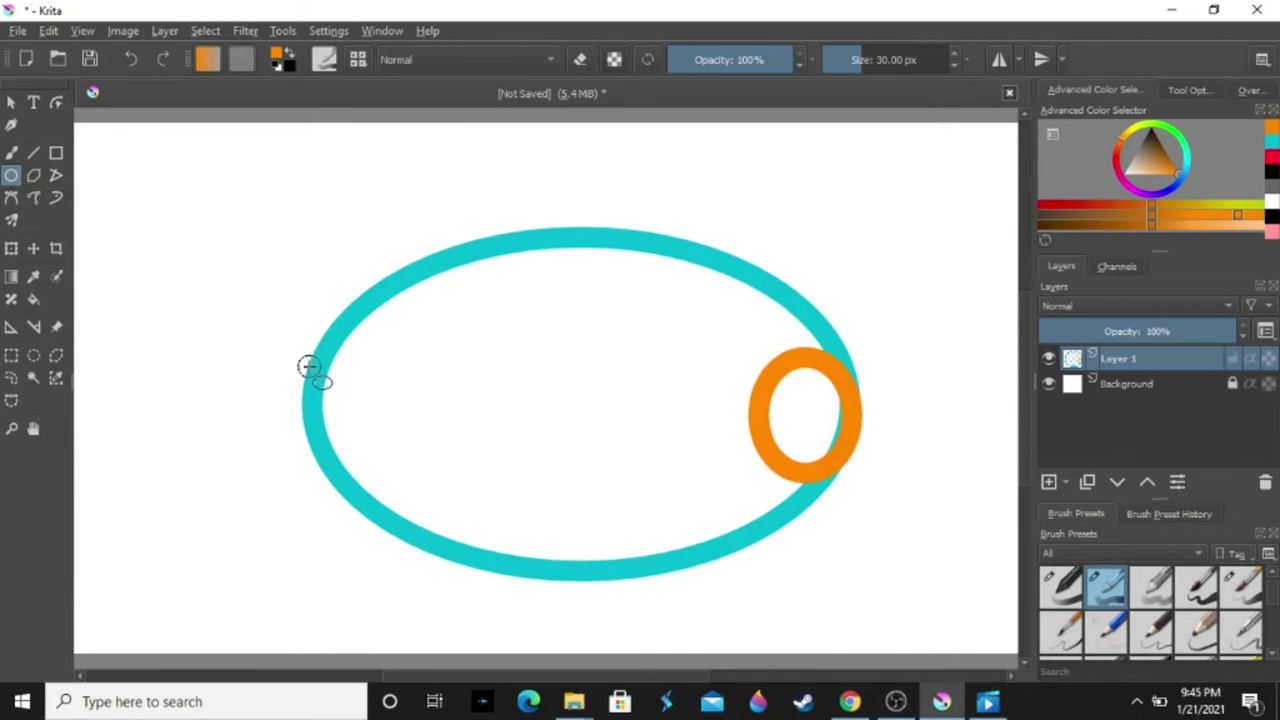
drag(320, 368, 390, 470)
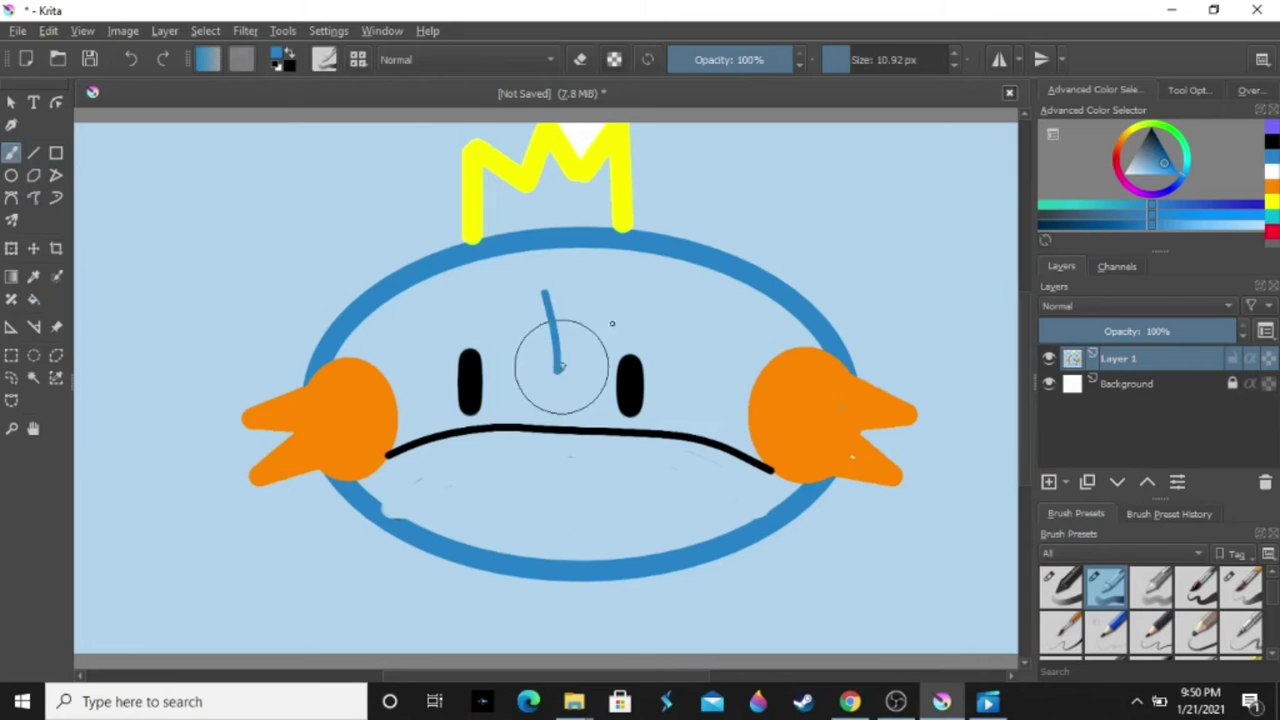
drag(557, 368, 652, 318)
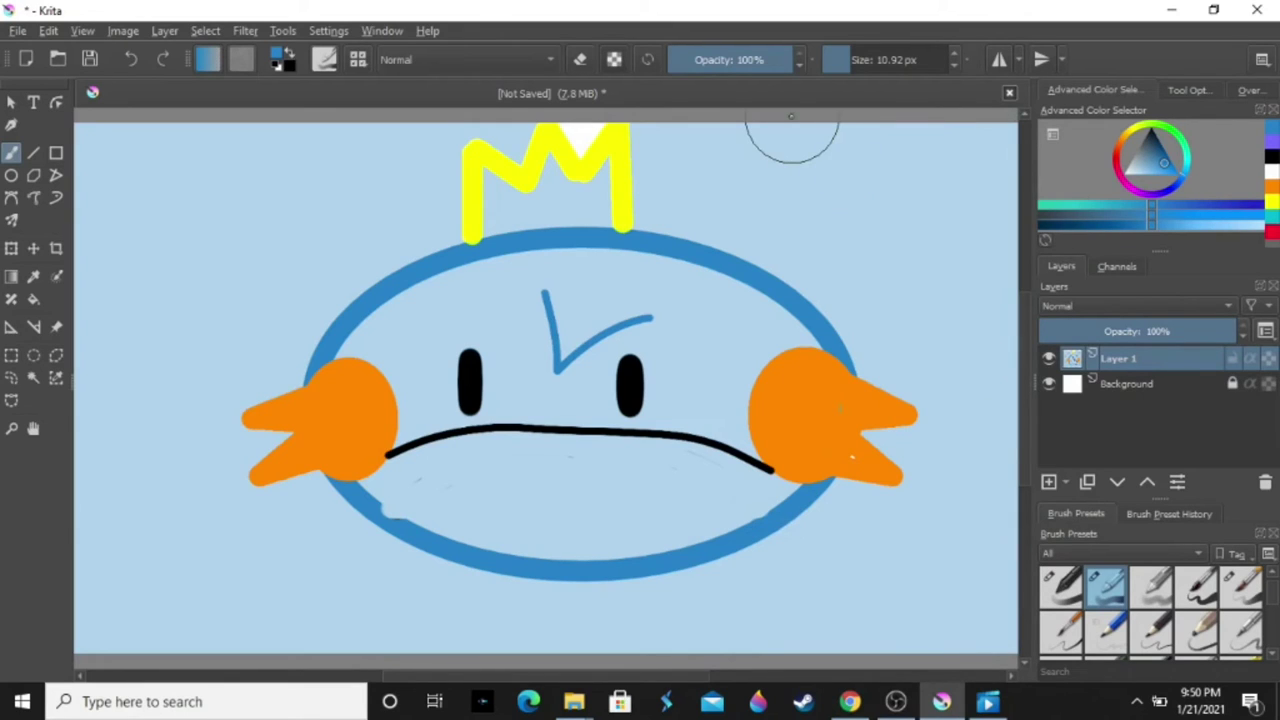
- Undo the check stroke, then try wavy and short blue brows and undo them
key(ctrl+z)
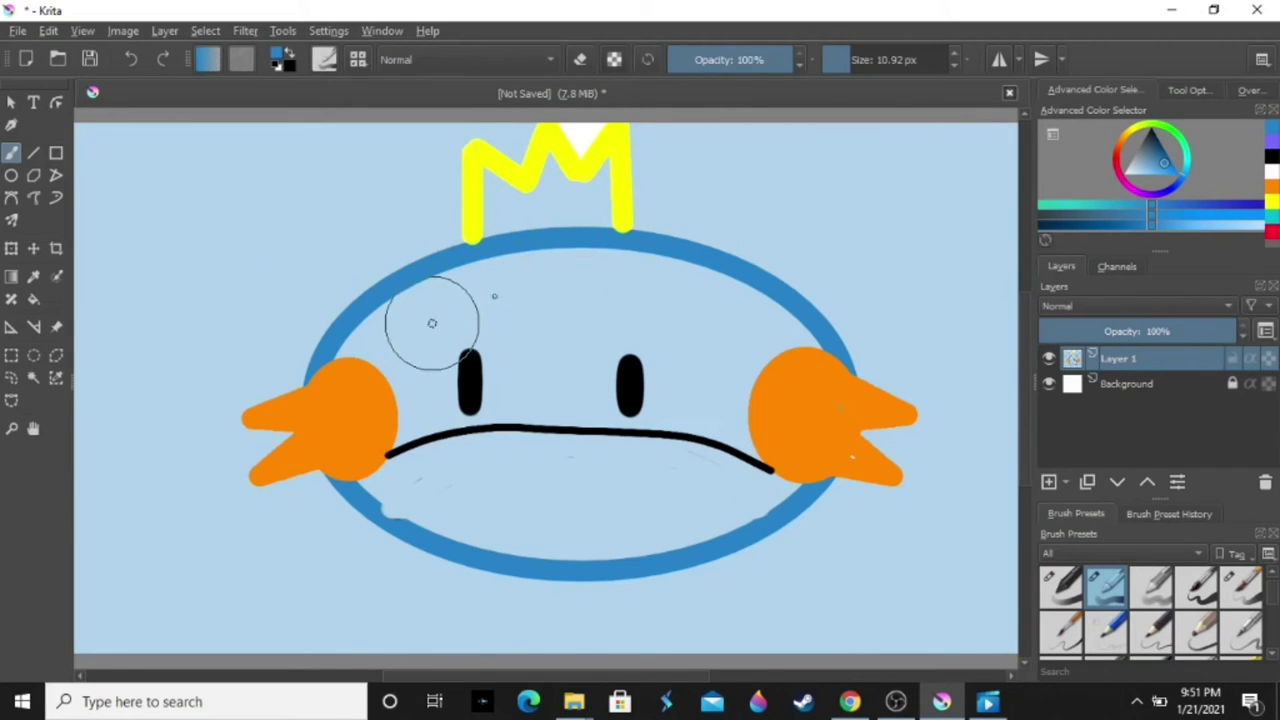
mouse_move(432, 322)
mouse_down()
mouse_move(541, 338)
mouse_move(683, 322)
mouse_up()
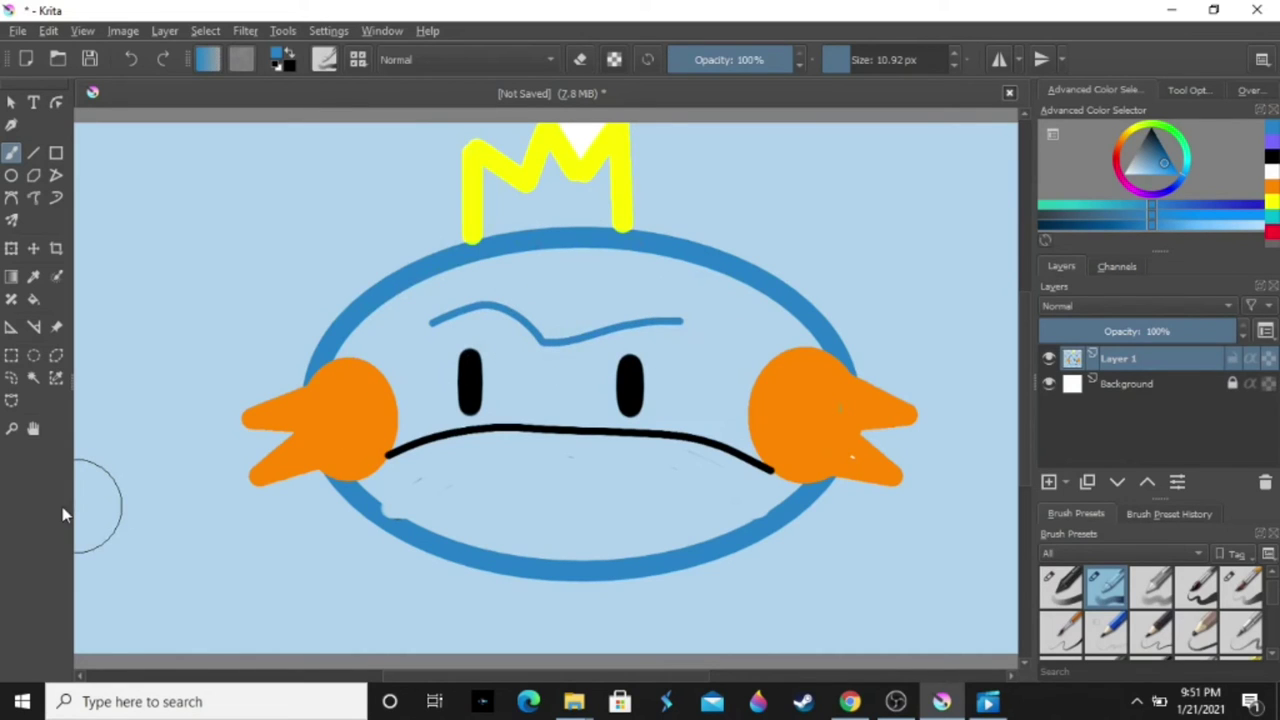
key(ctrl+z)
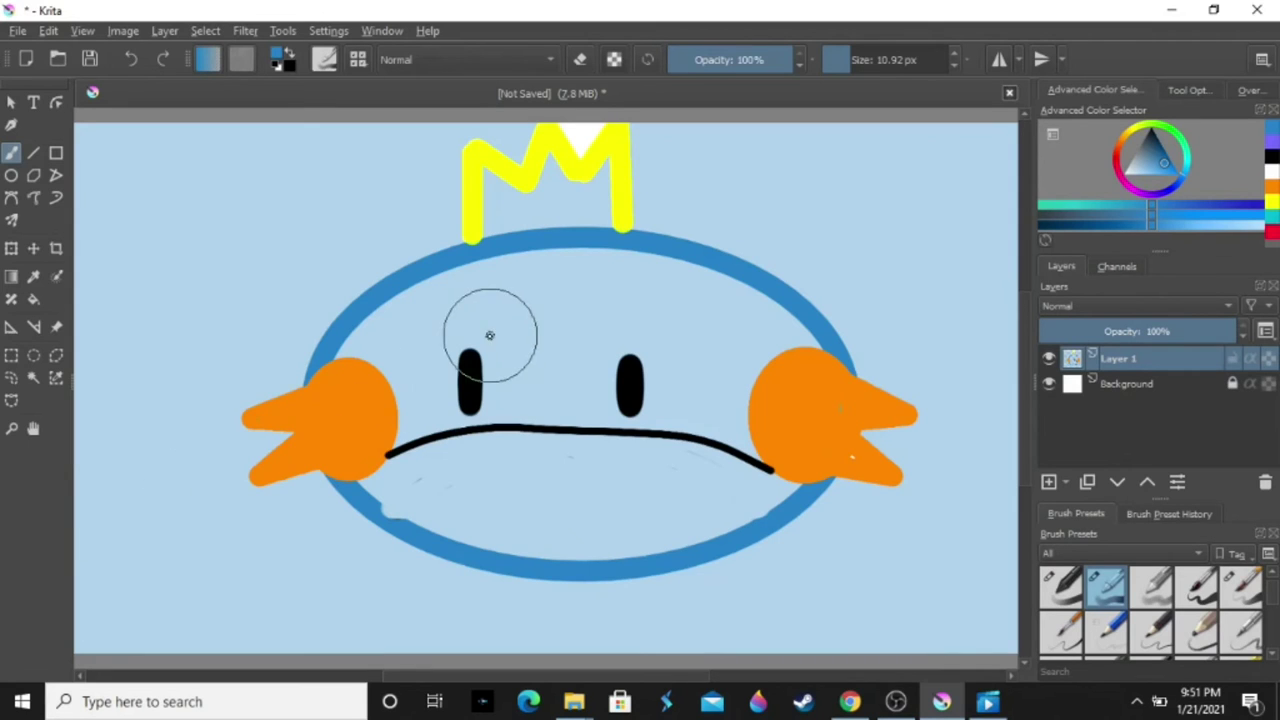
drag(455, 313, 483, 308)
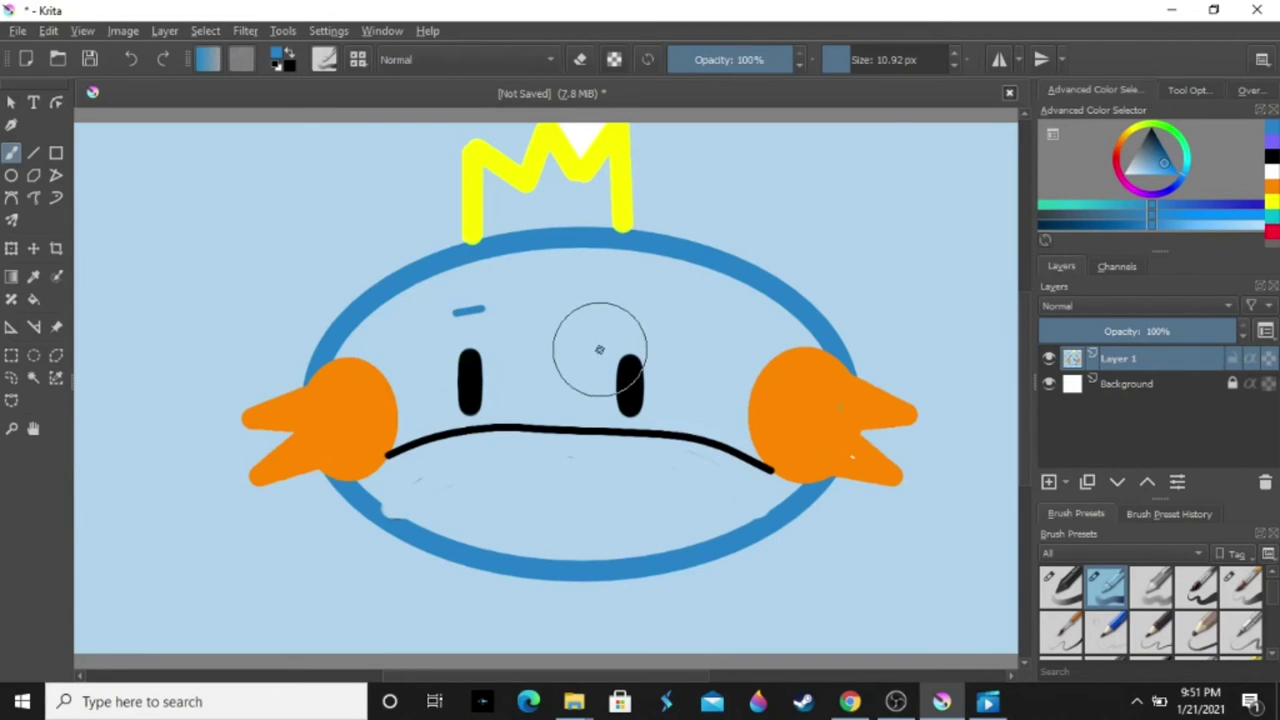
drag(600, 347, 618, 346)
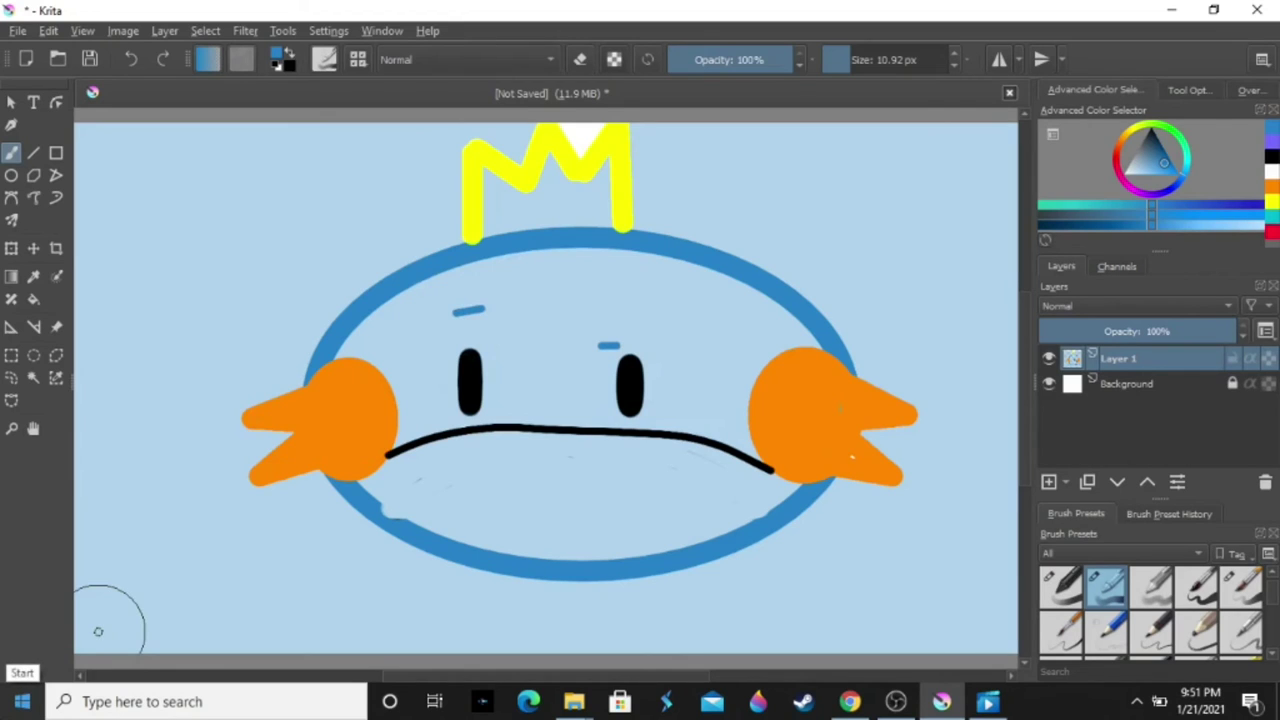
key(ctrl+z)
key(ctrl+z)
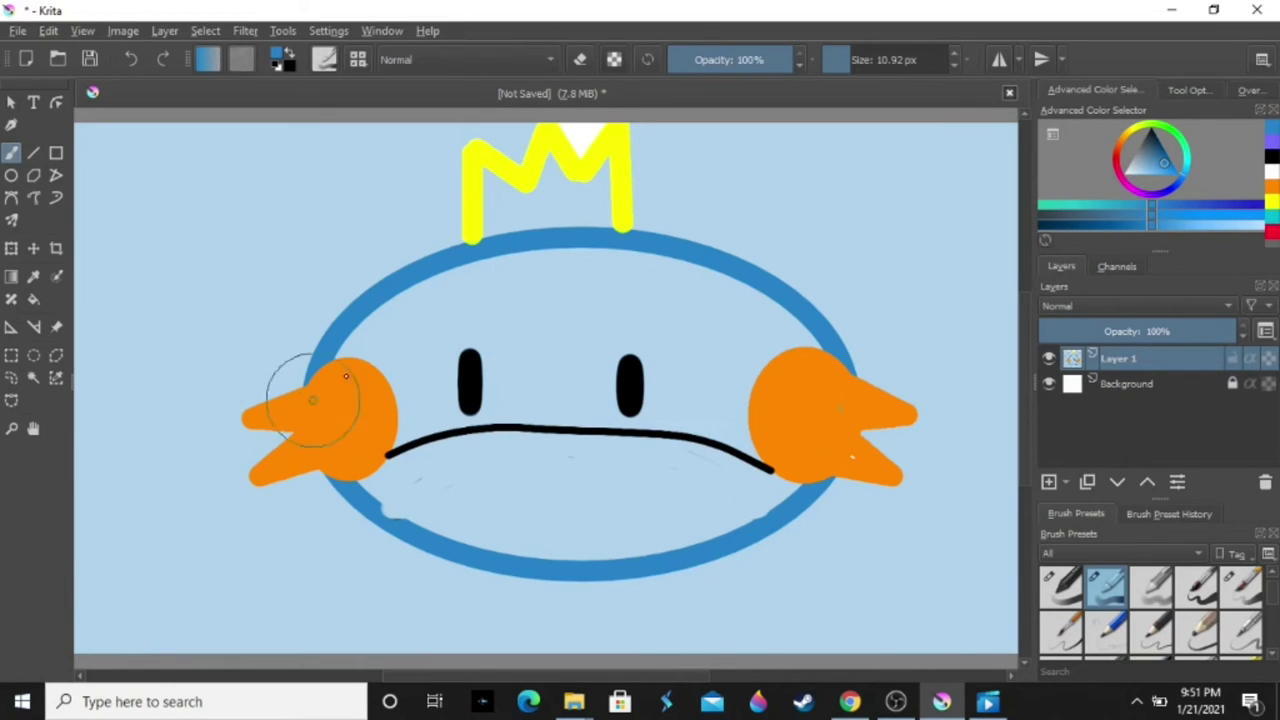
- Draw slanted angry blue eyebrows above both eyes, then undo them
drag(476, 312, 516, 342)
drag(657, 287, 568, 360)
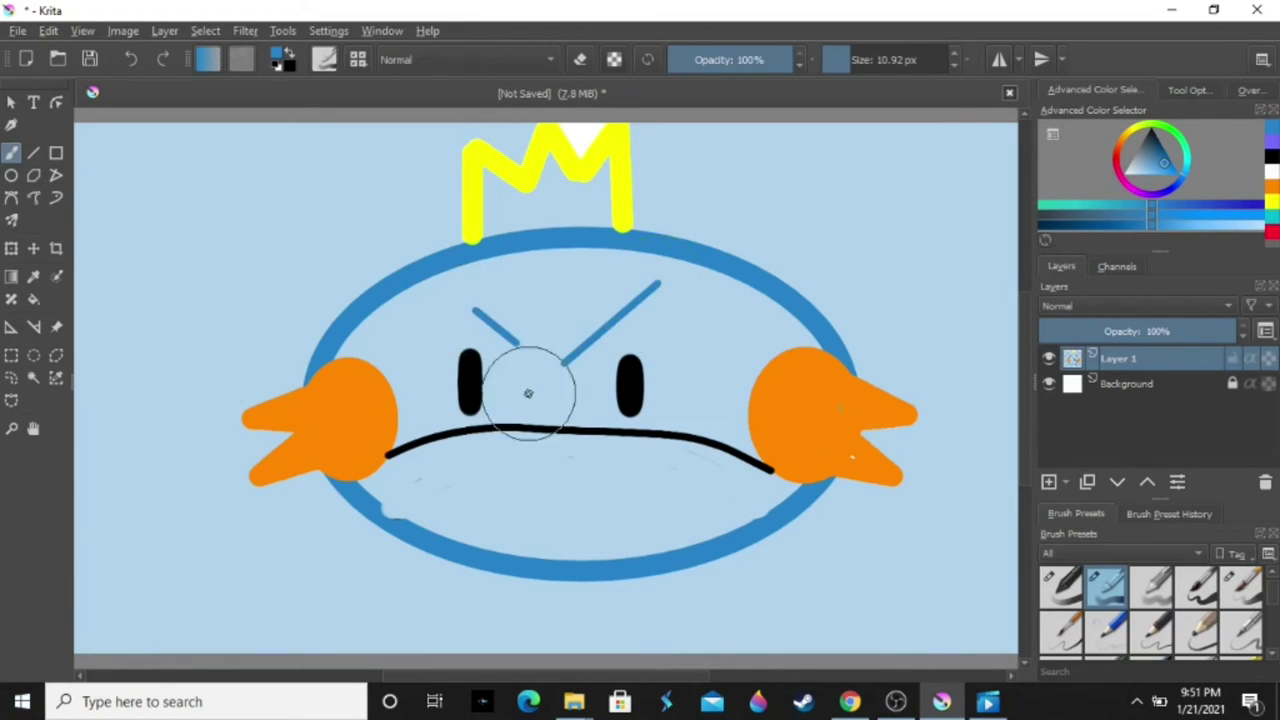
key(ctrl+z)
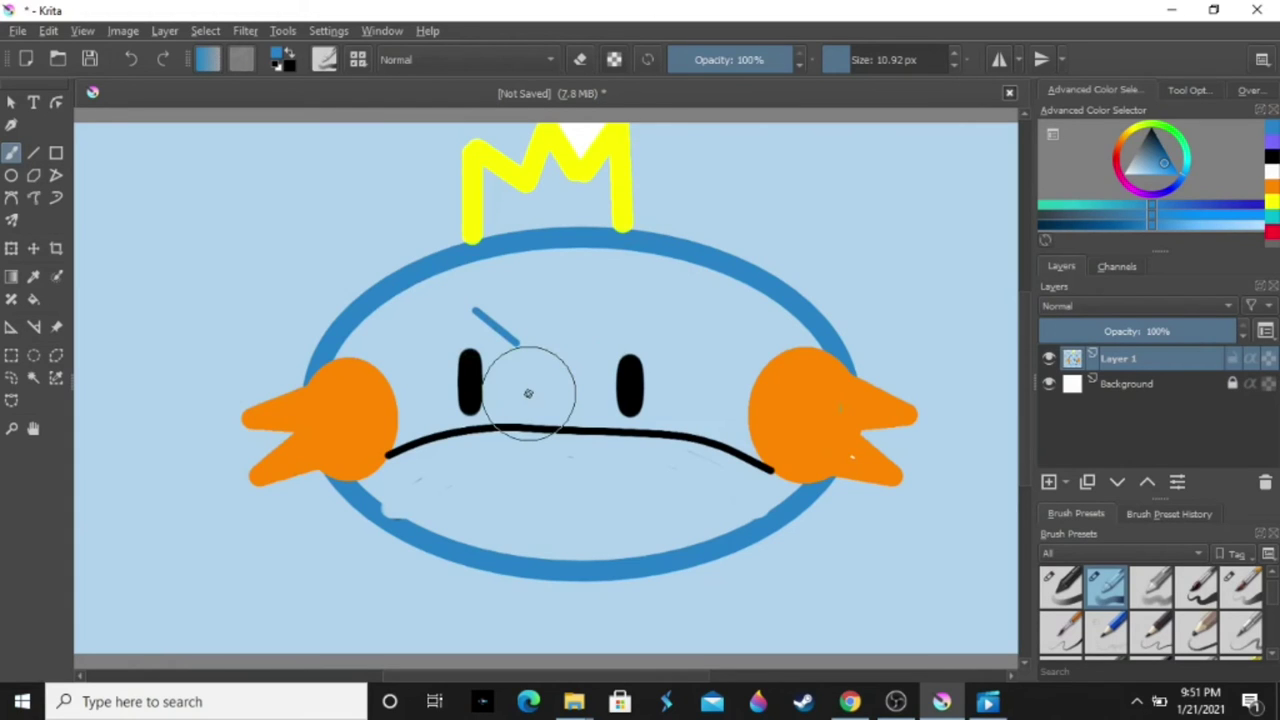
key(ctrl+z)
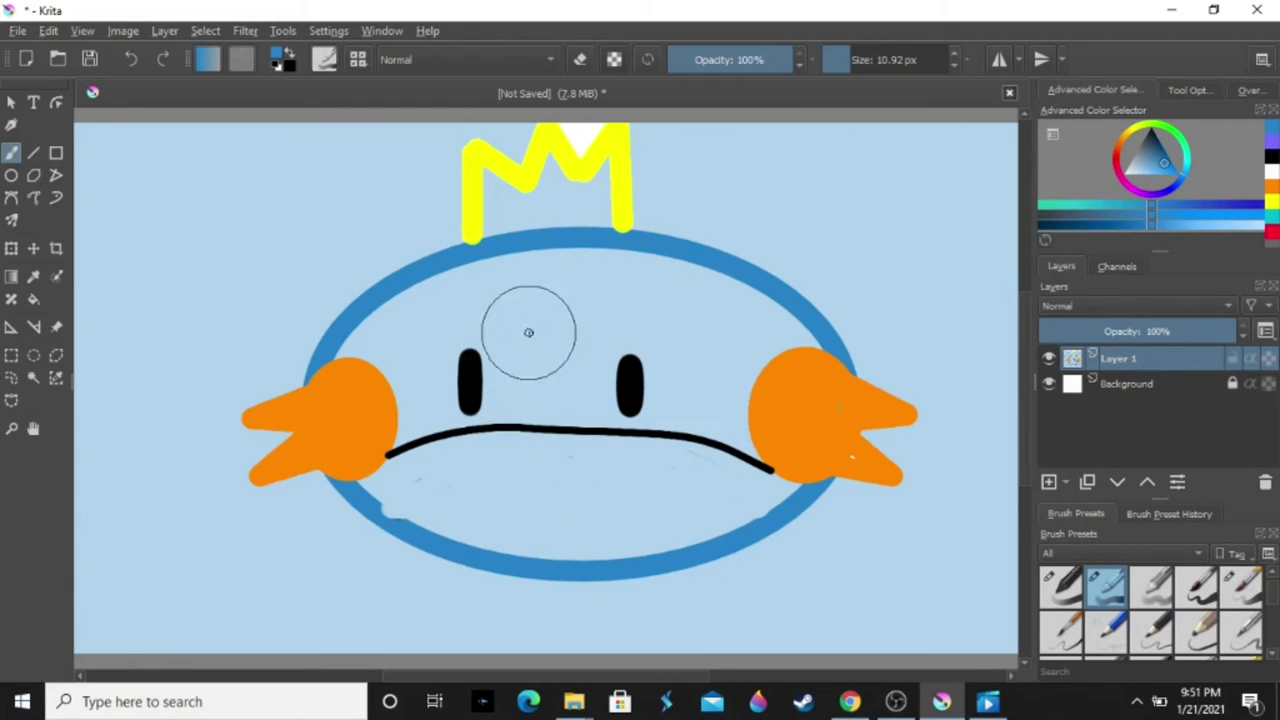
- Replace the blue nostril dots with two black dots between the eyes
click(539, 390)
click(564, 390)
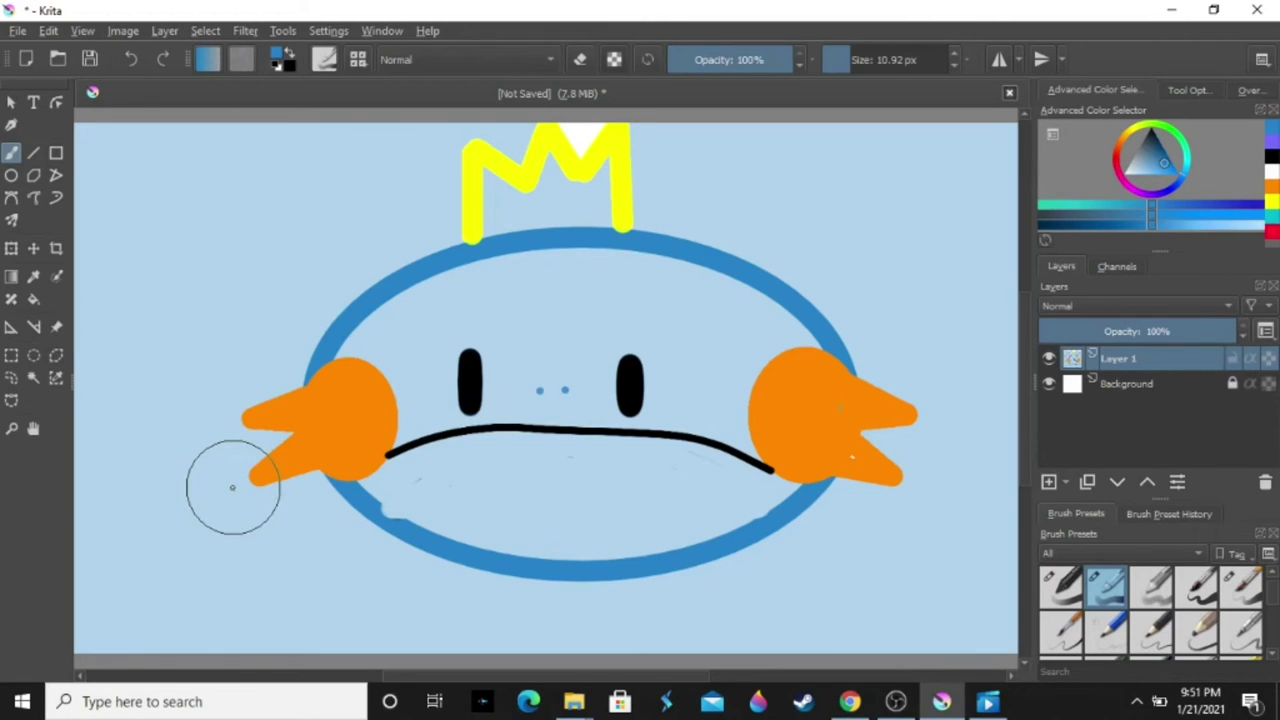
key(ctrl+z)
key(ctrl+z)
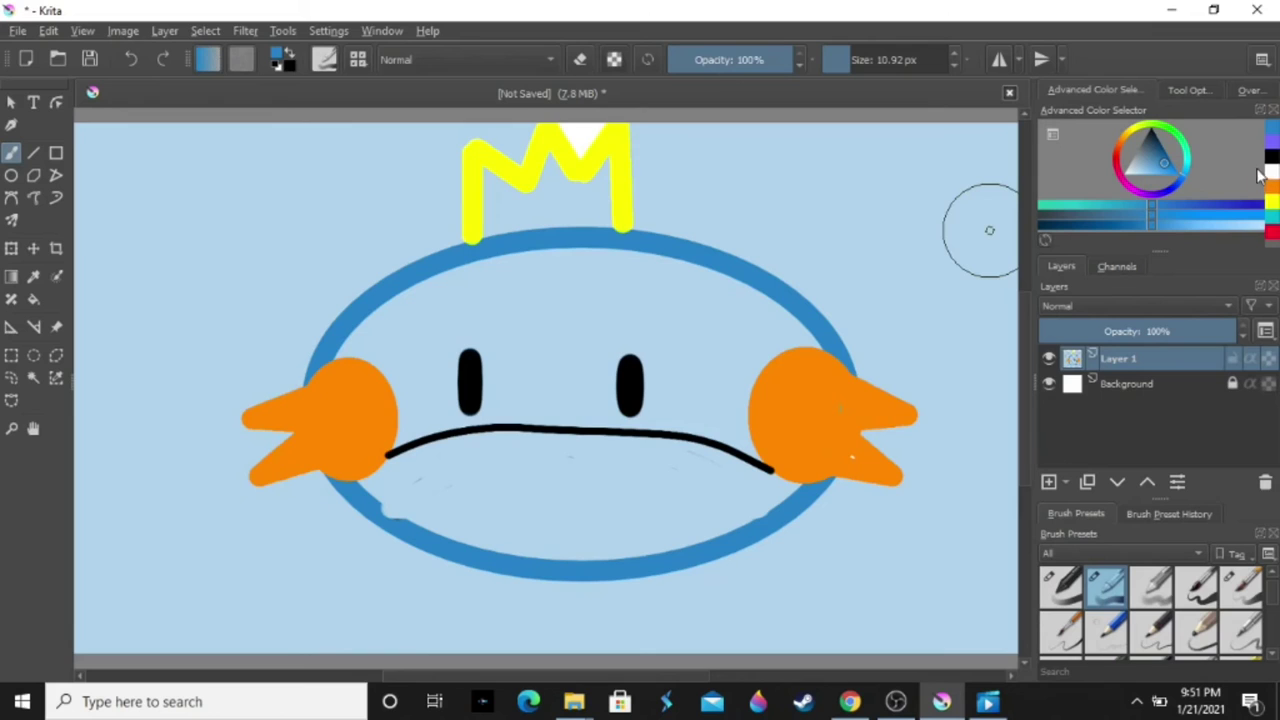
click(1270, 158)
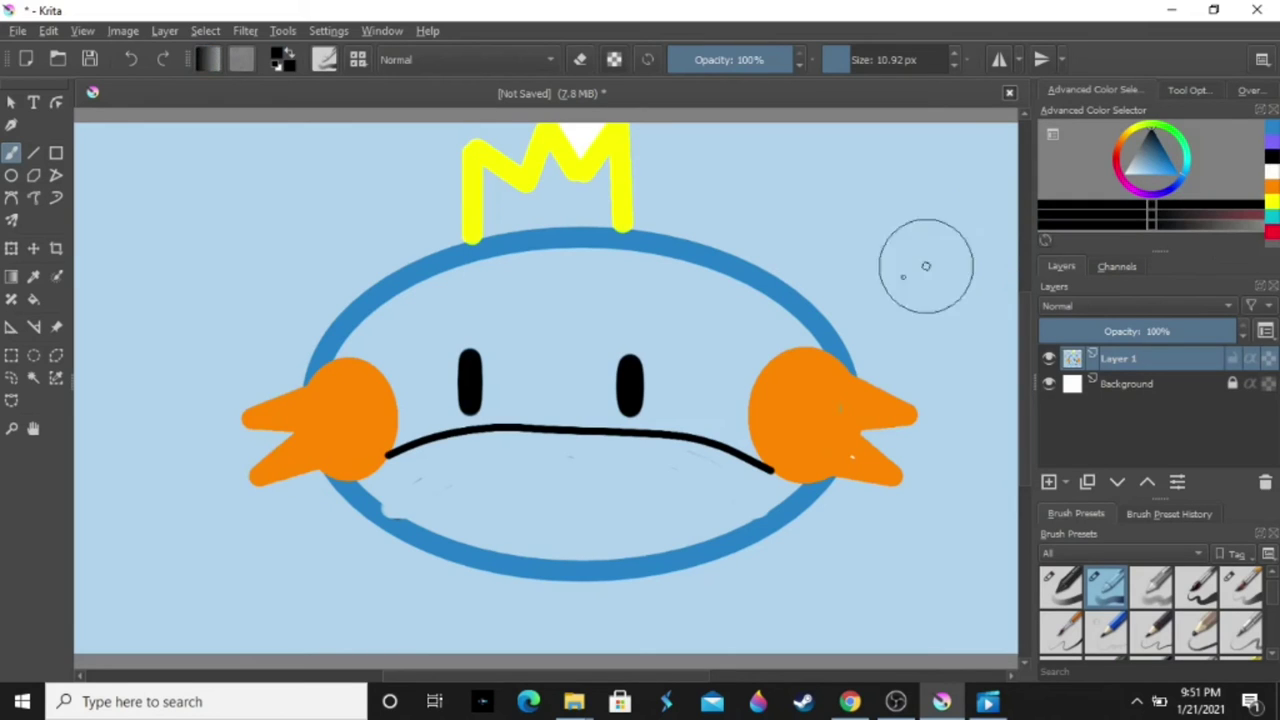
click(577, 408)
click(542, 410)
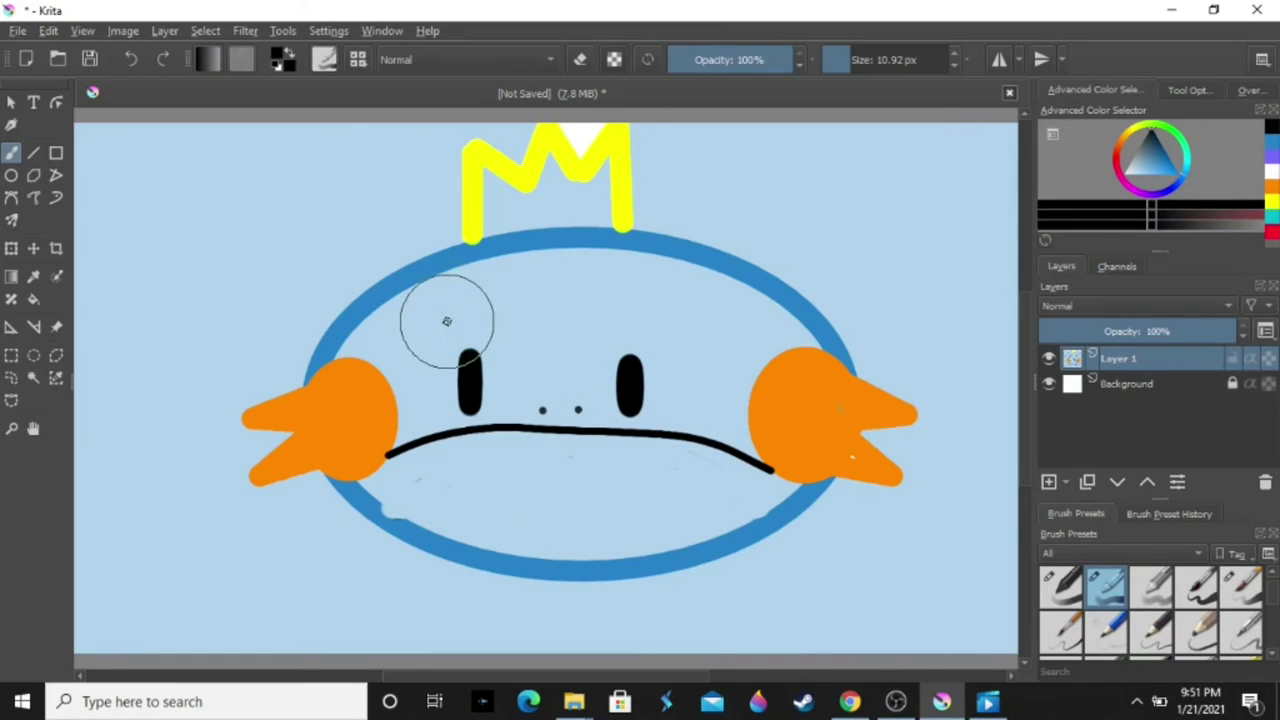
- Brush short black eyebrows above the left and right eyes
drag(446, 321, 506, 301)
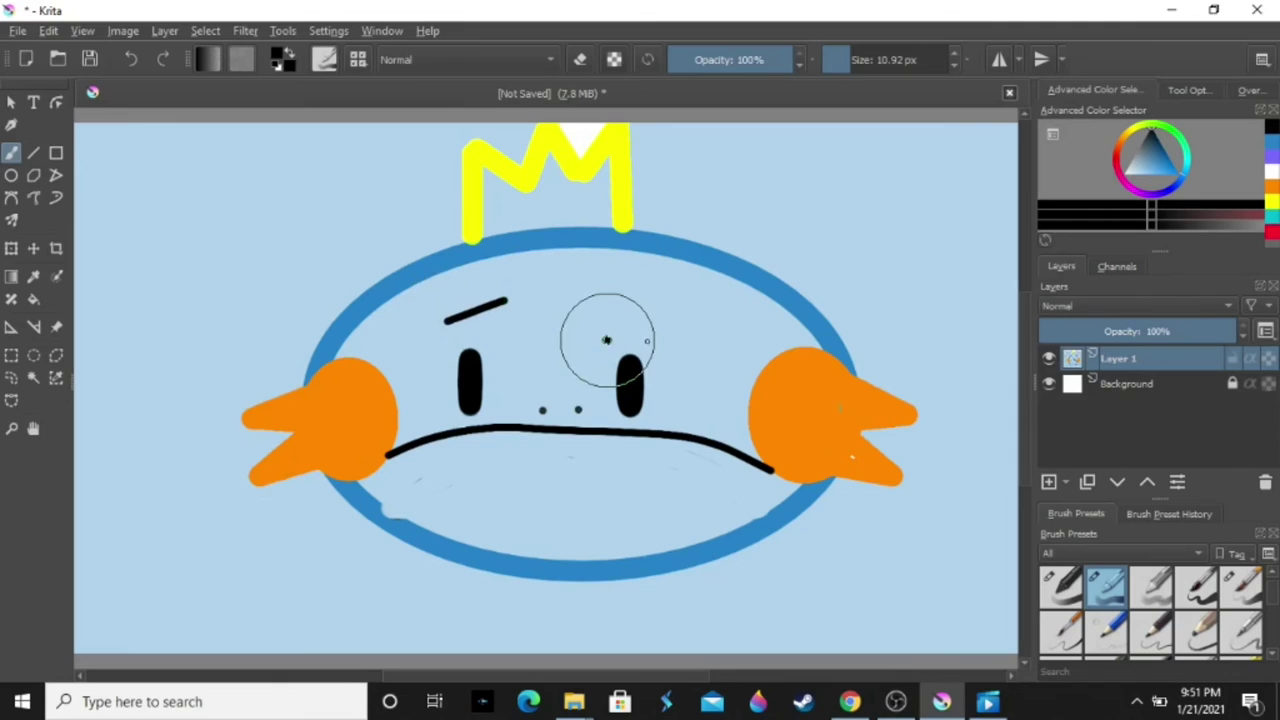
drag(604, 341, 670, 344)
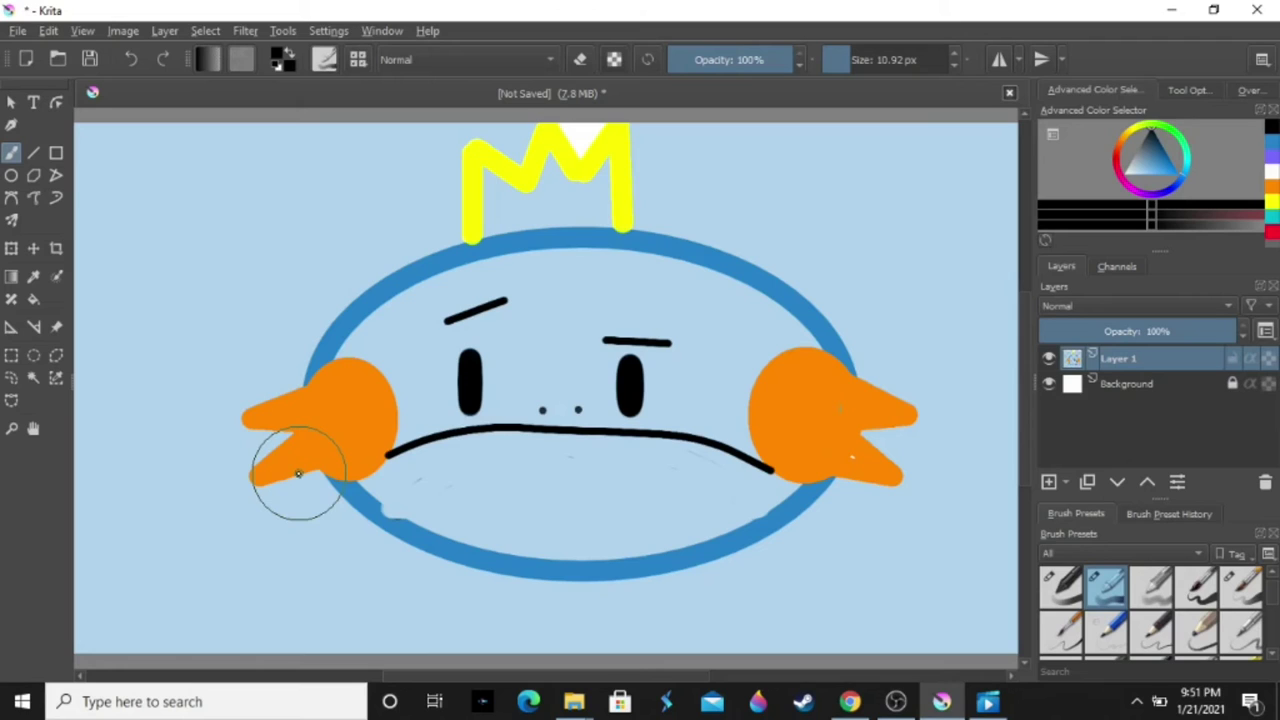
click(11, 175)
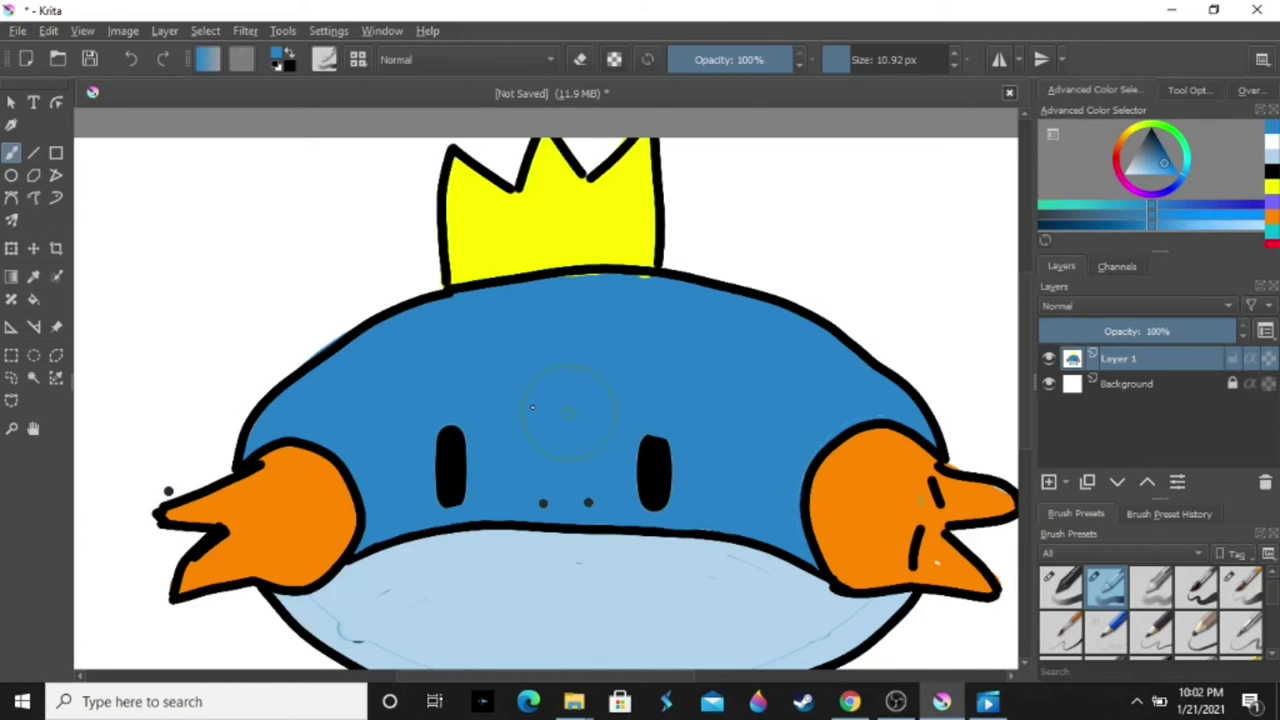
- Try reshaping the eyes with blue paint, then undo it
drag(620, 440, 688, 440)
drag(450, 428, 440, 480)
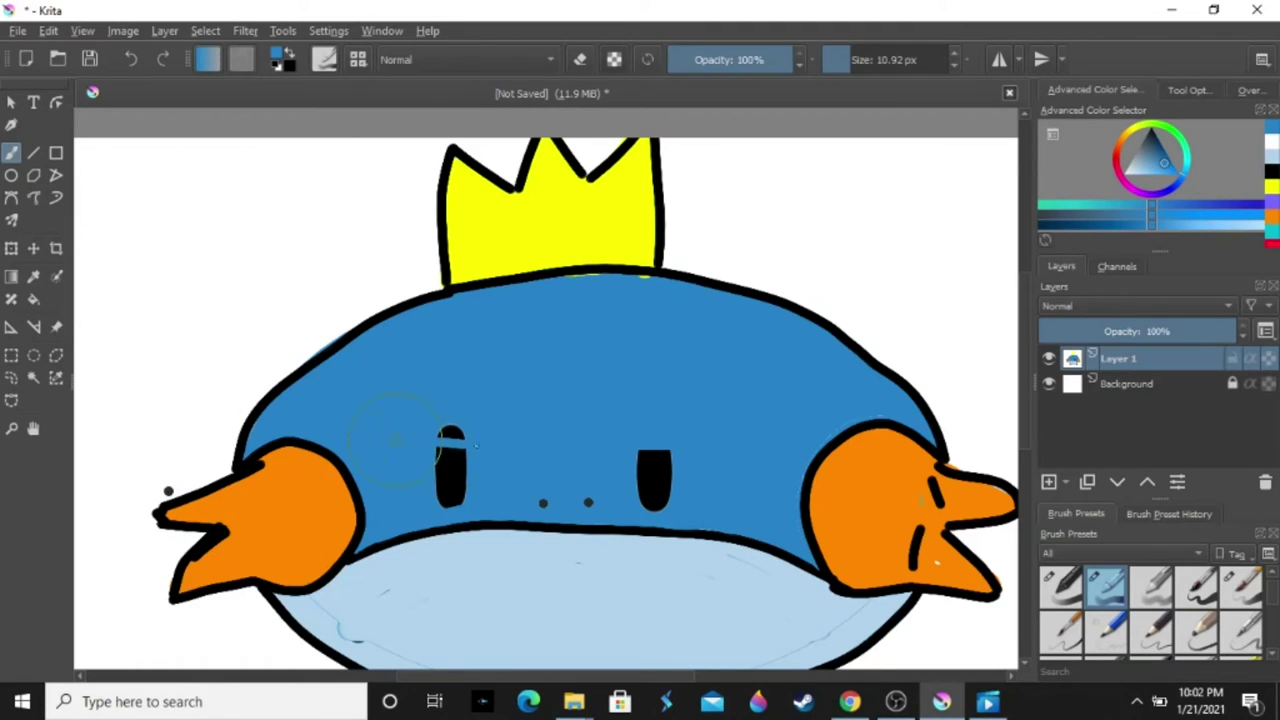
mouse_move(450, 430)
mouse_down()
mouse_move(452, 470)
mouse_move(468, 440)
mouse_up()
key(ctrl+z)
- Draw straight black eyebrows above both eyes with the Line tool
click(35, 152)
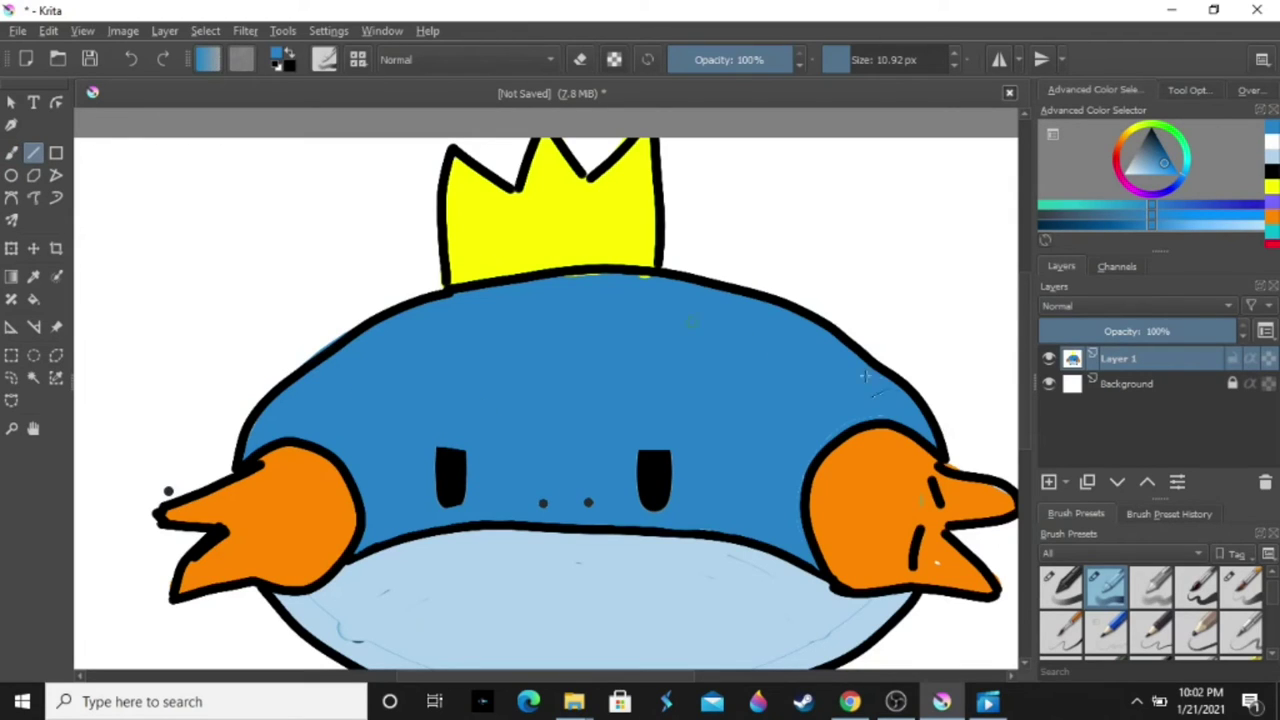
click(1270, 172)
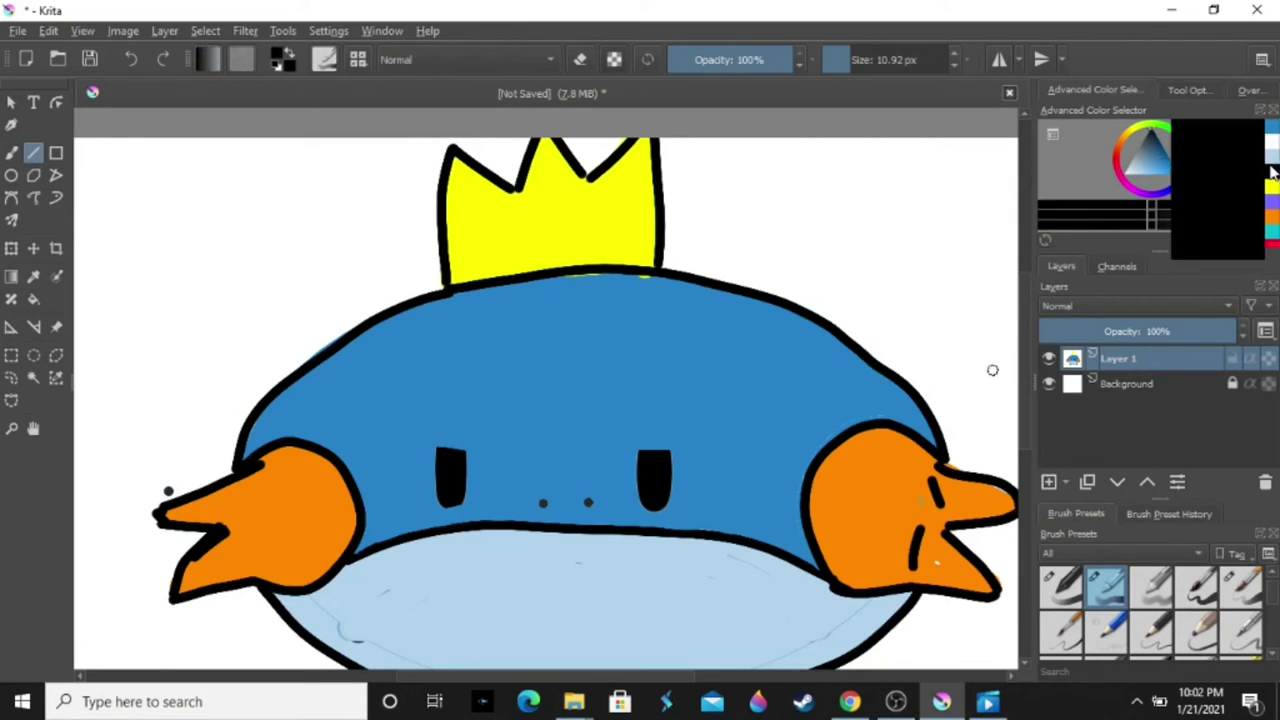
drag(612, 417, 686, 419)
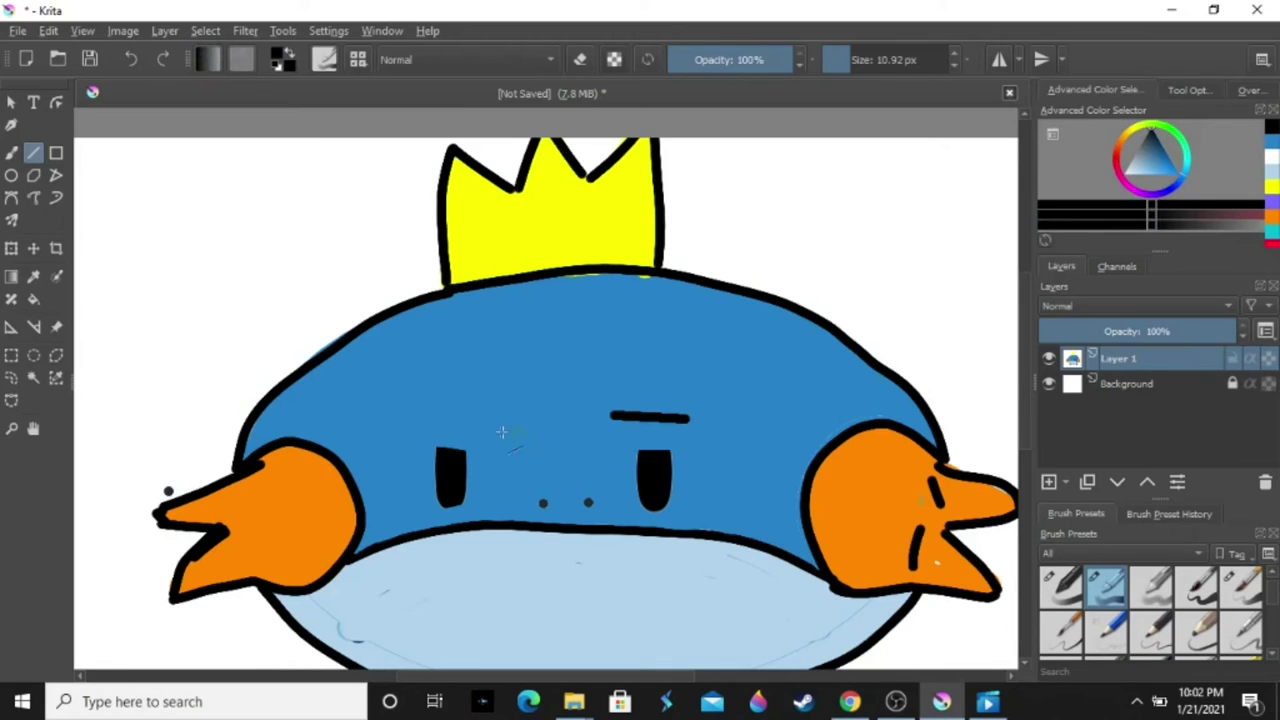
drag(396, 414, 480, 408)
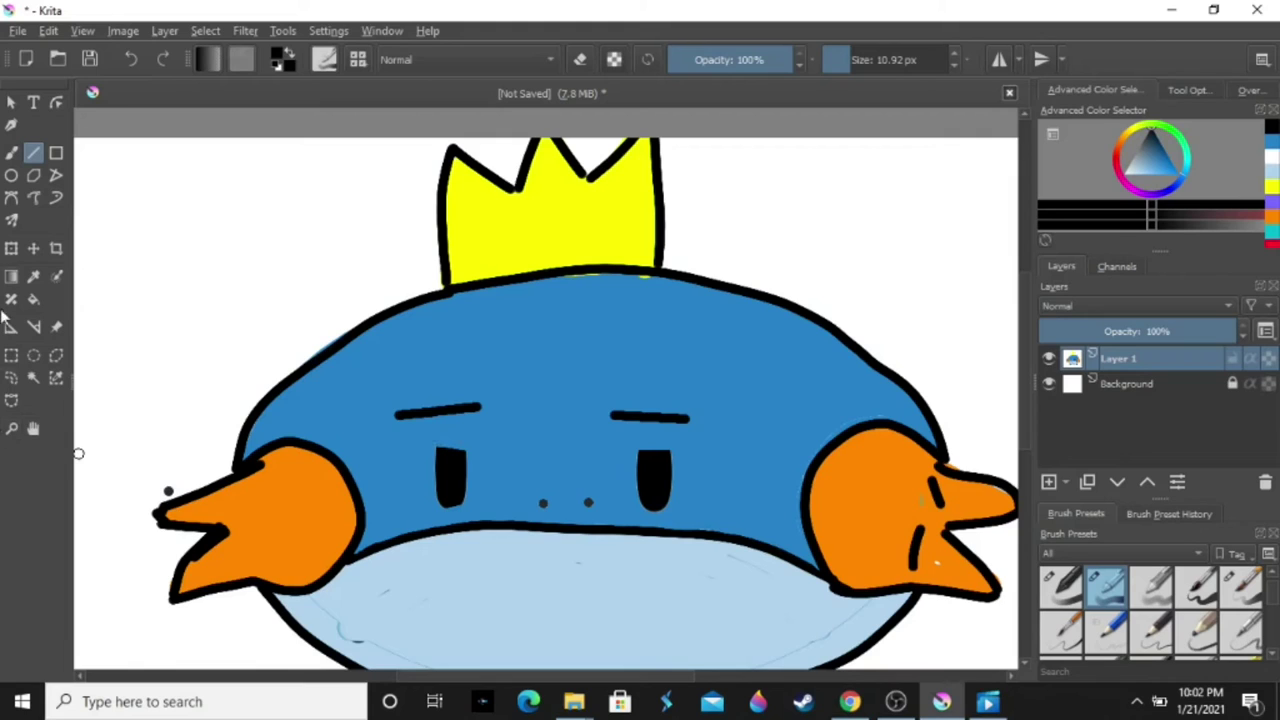
- Try a blue freehand stroke on the right orange fin, then undo it
click(12, 152)
click(1270, 228)
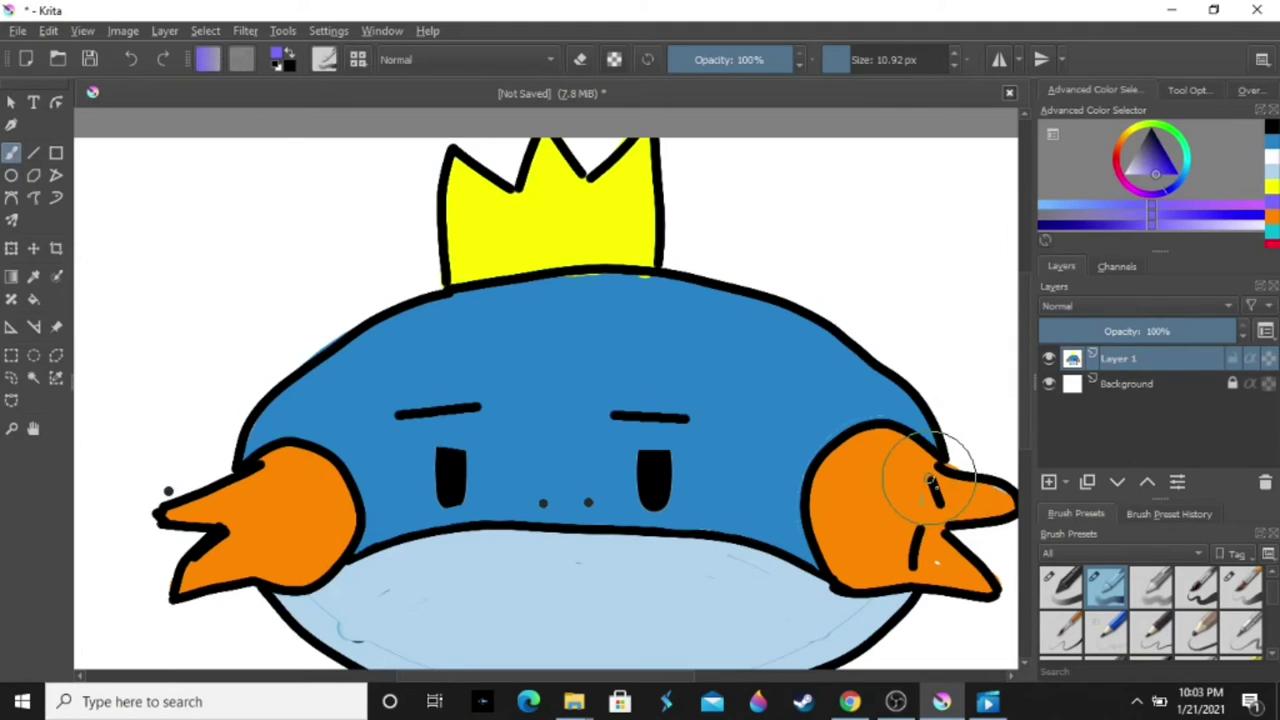
drag(928, 482, 938, 500)
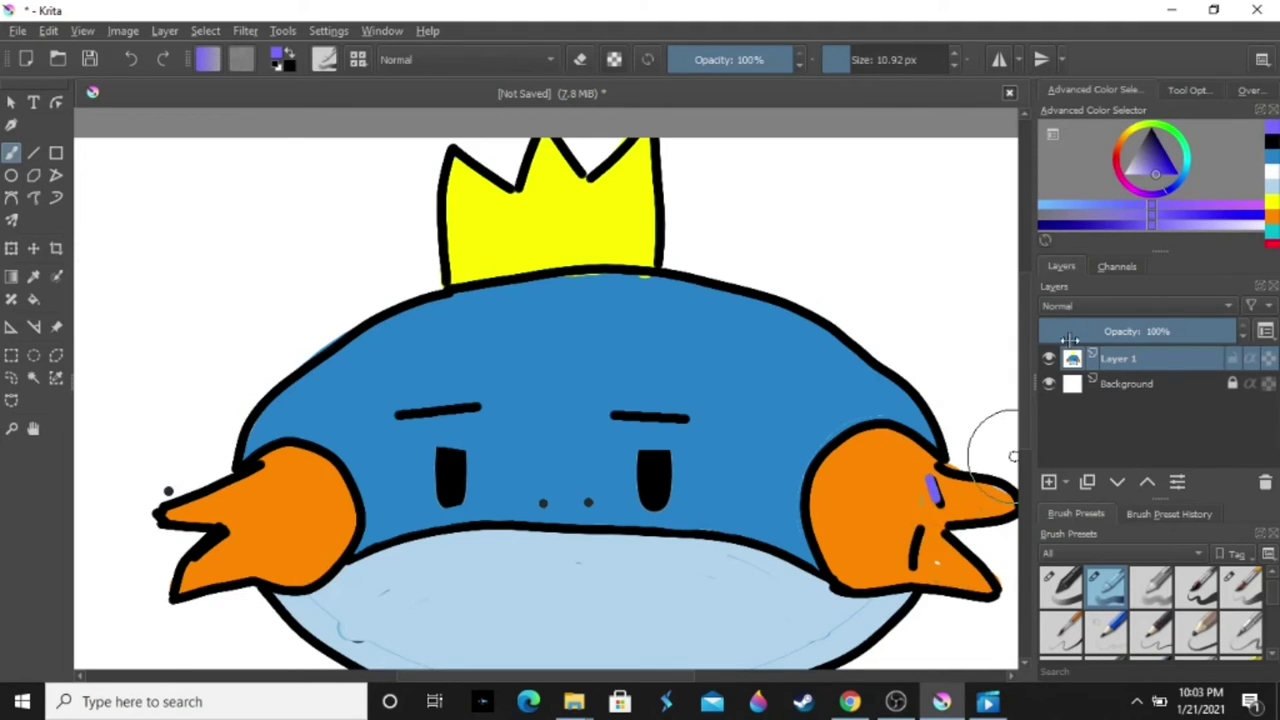
key(ctrl+z)
- Cover the black slash on the right fin with orange, undoing a stray stroke
click(1270, 218)
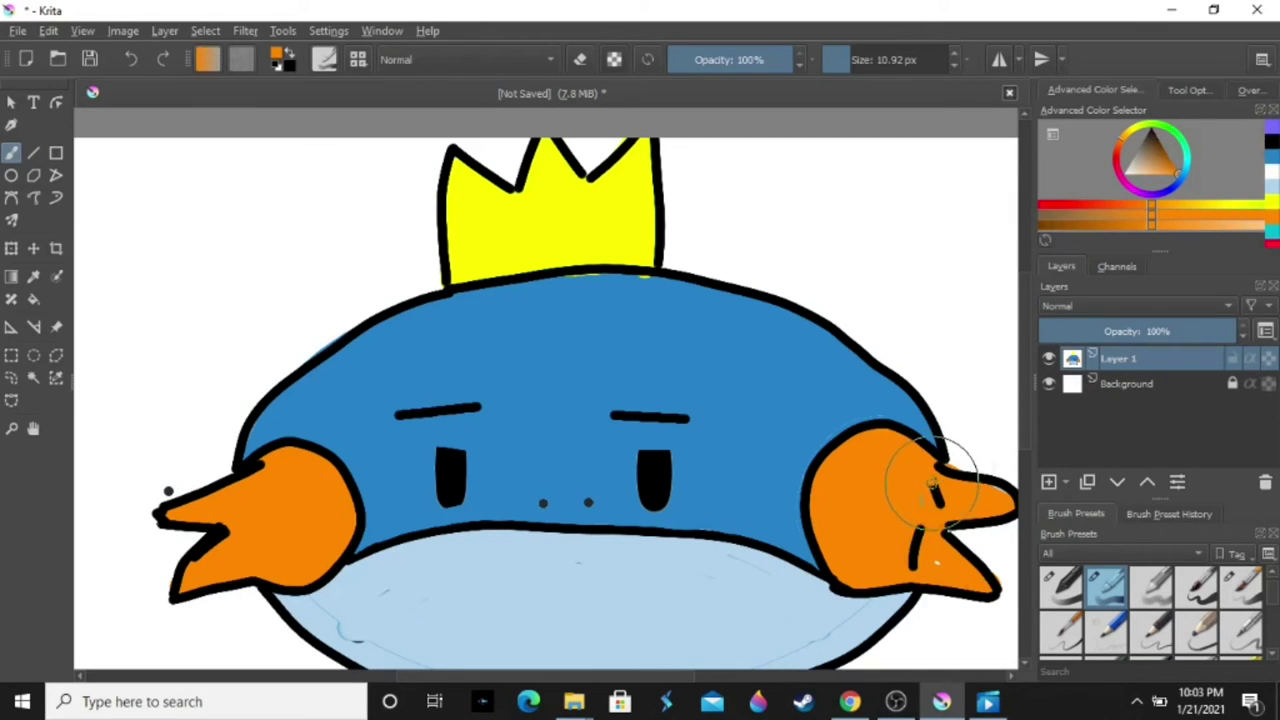
drag(930, 472, 940, 500)
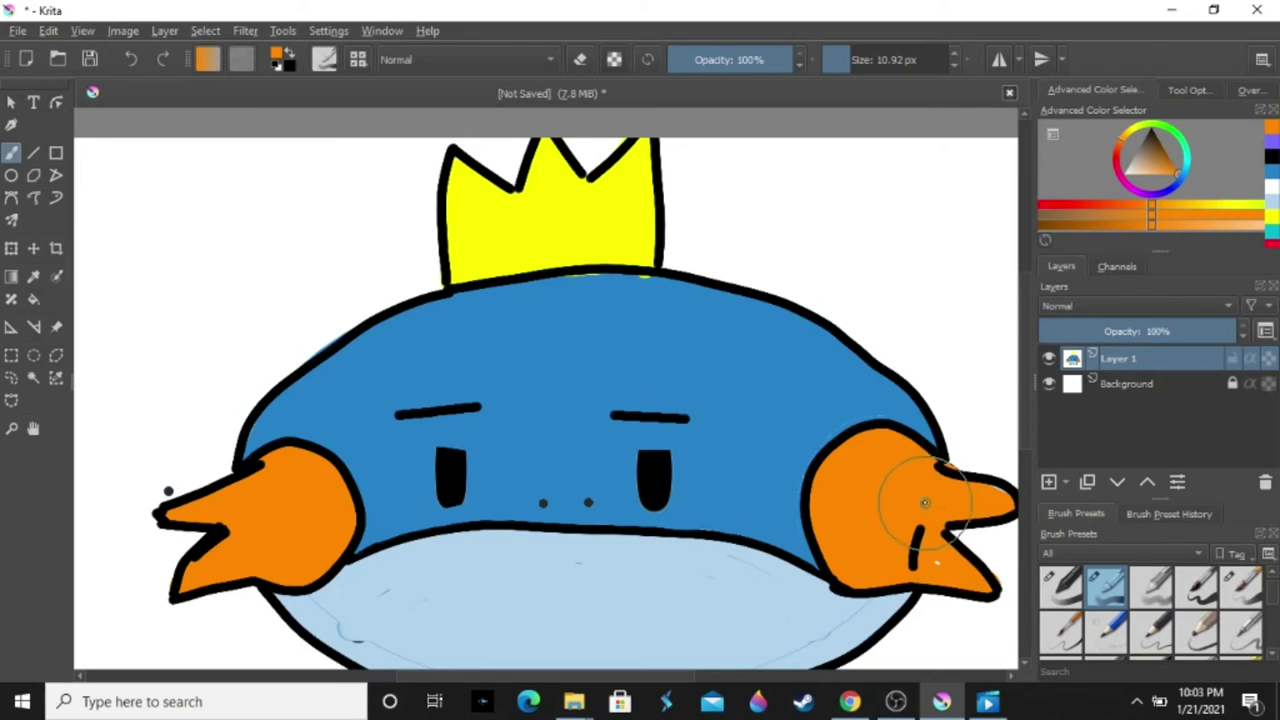
drag(943, 503, 920, 492)
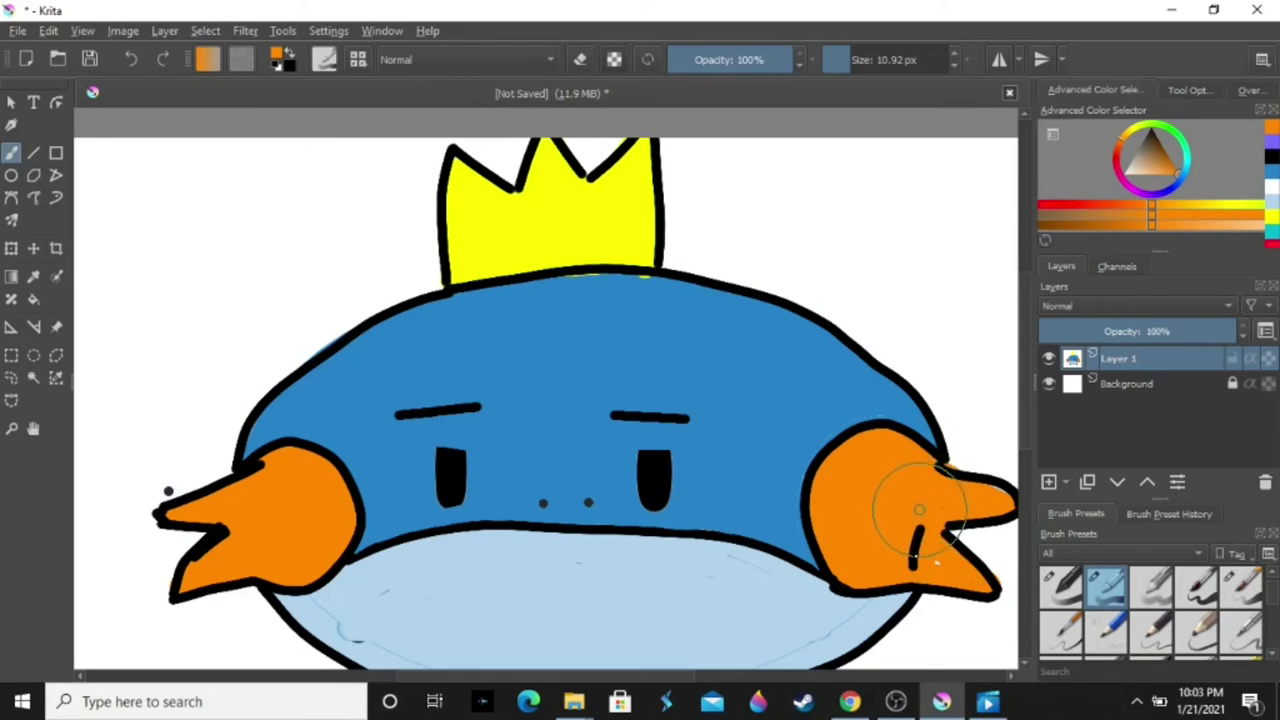
mouse_move(922, 575)
mouse_down()
mouse_move(930, 540)
mouse_move(910, 560)
mouse_up()
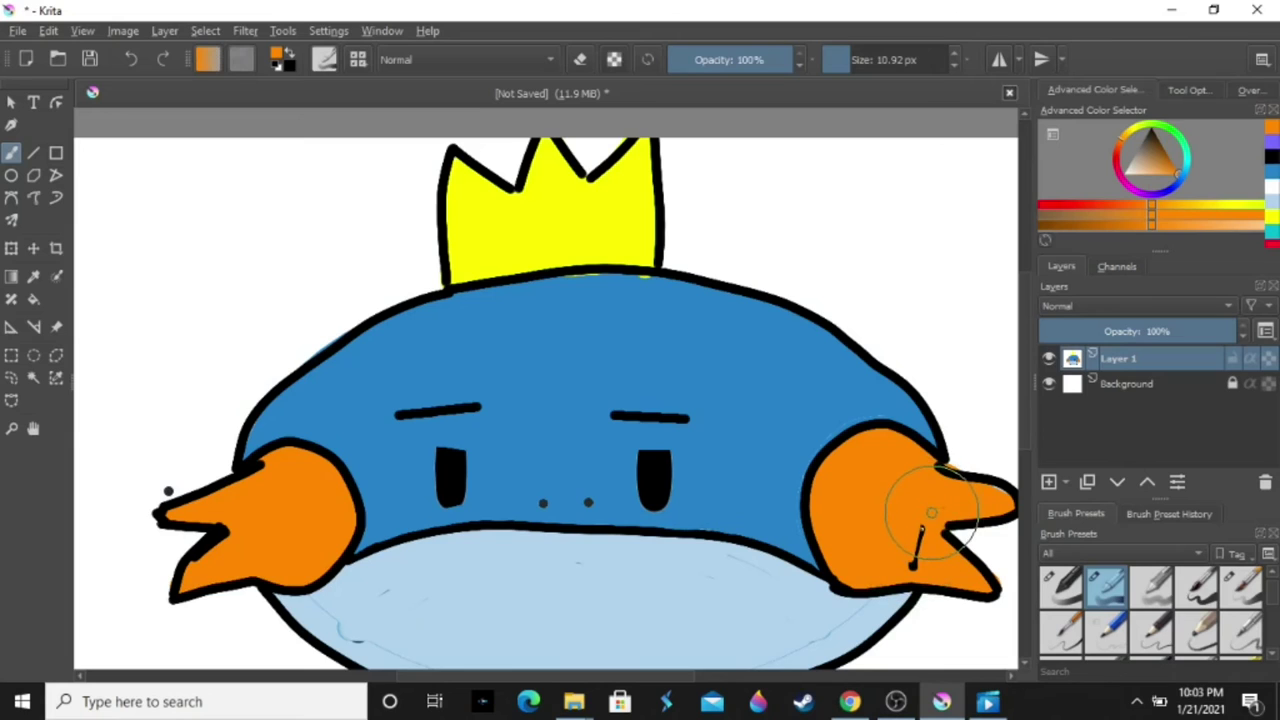
drag(930, 512, 912, 570)
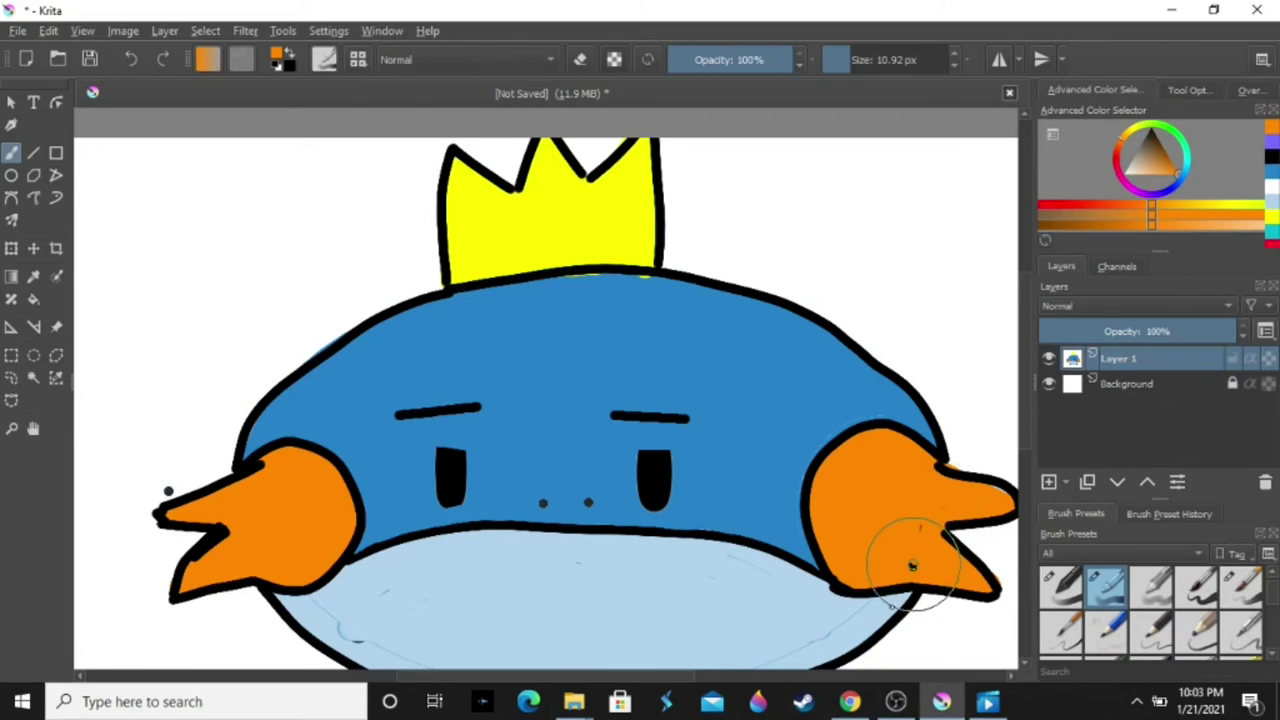
drag(920, 520, 910, 575)
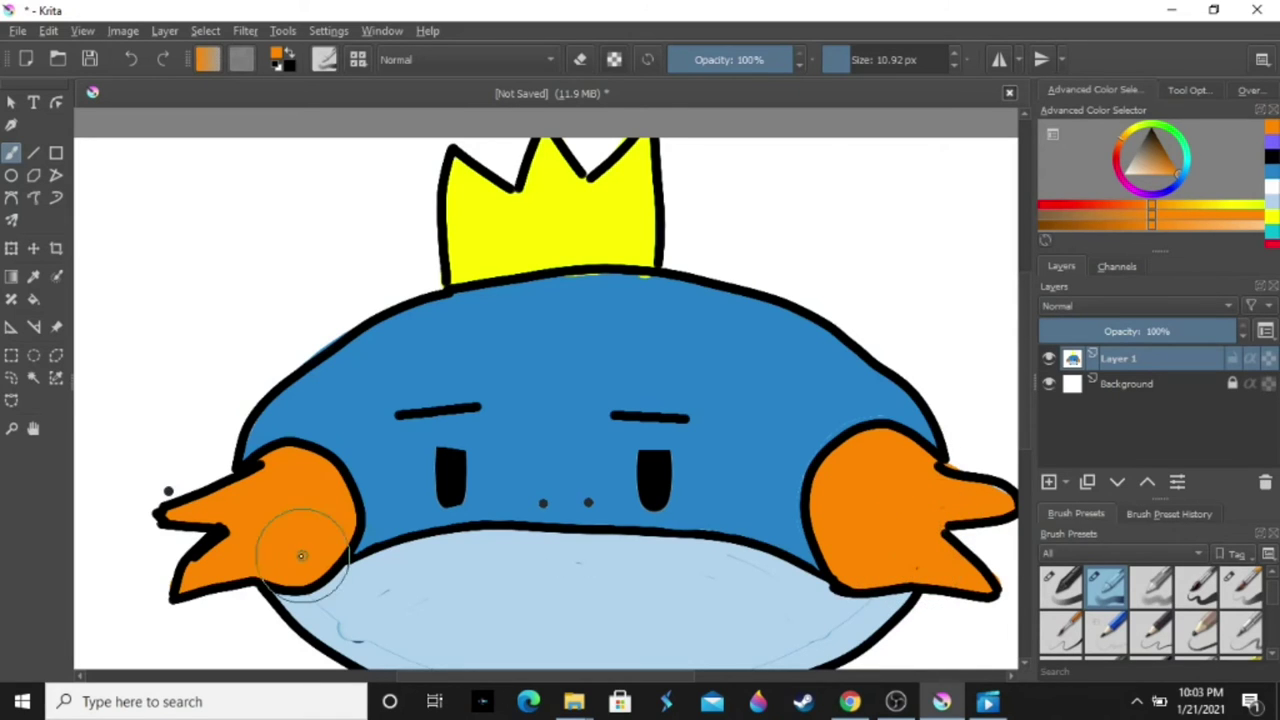
mouse_move(301, 555)
mouse_down()
mouse_move(181, 480)
mouse_move(145, 502)
mouse_up()
key(ctrl+z)
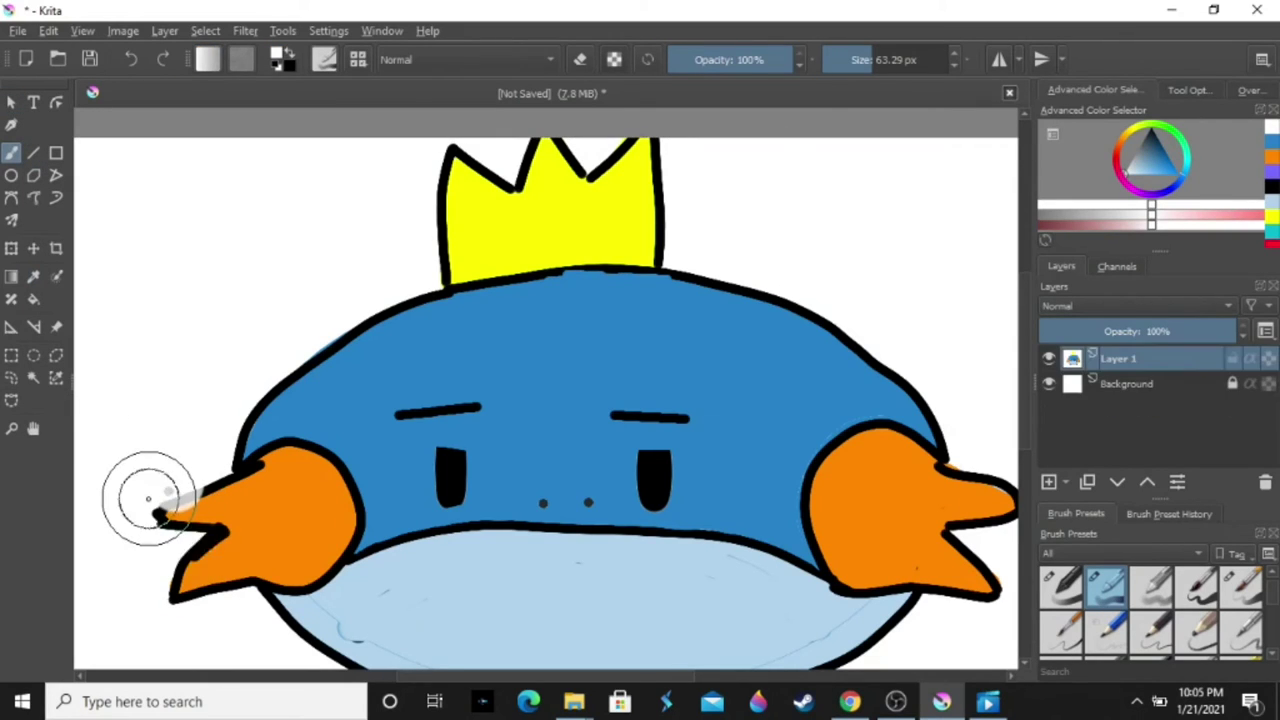
- Remove the stray dot by the left fin and round the left eye's lower corner in thin black
key(ctrl+z)
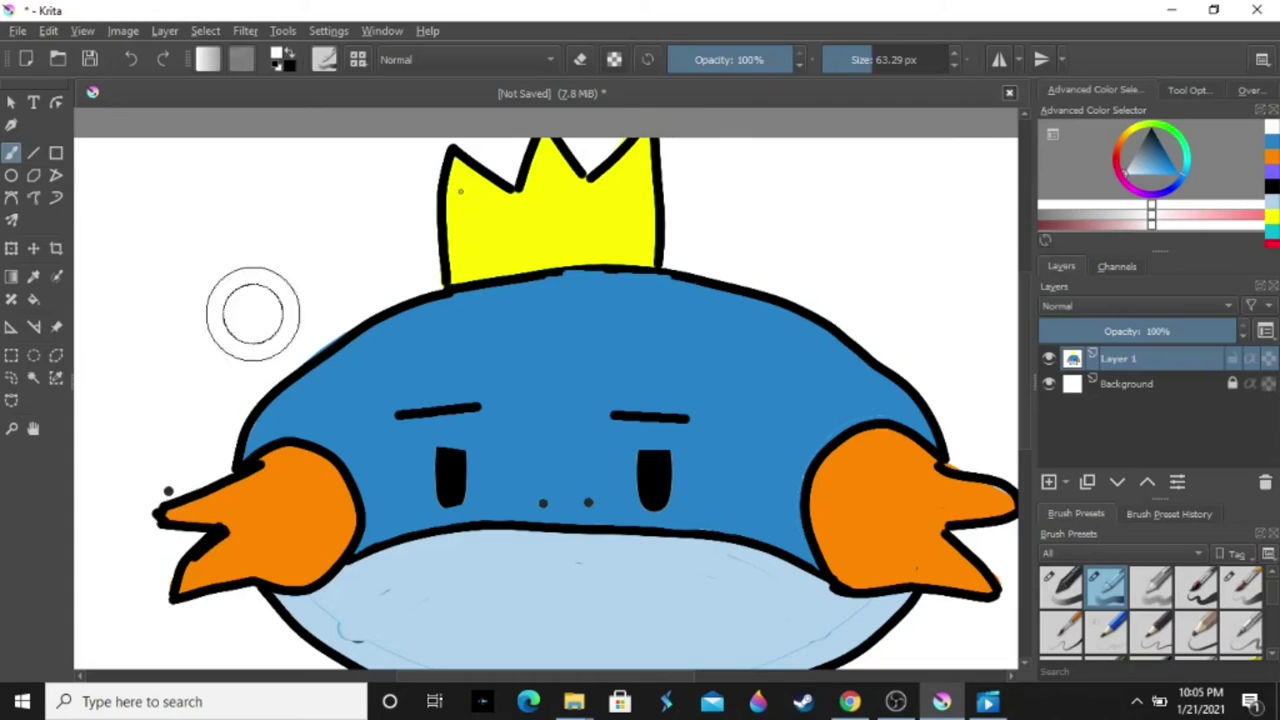
click(165, 488)
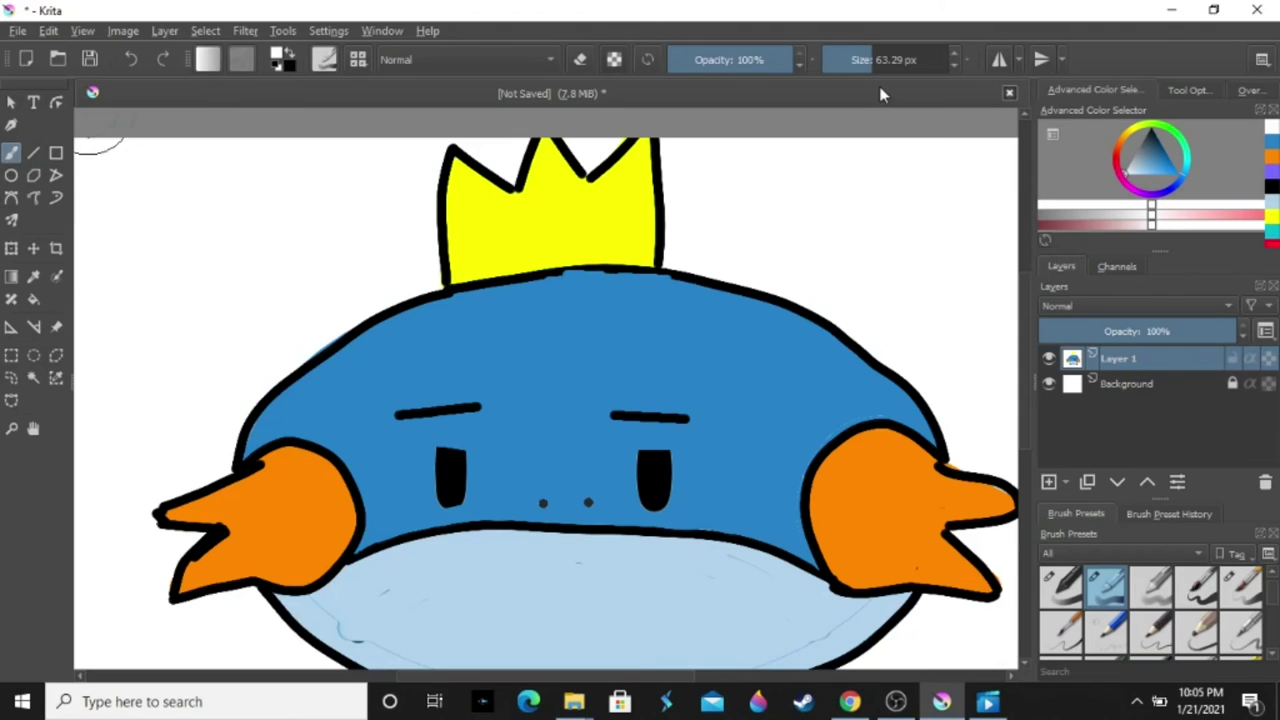
click(1272, 186)
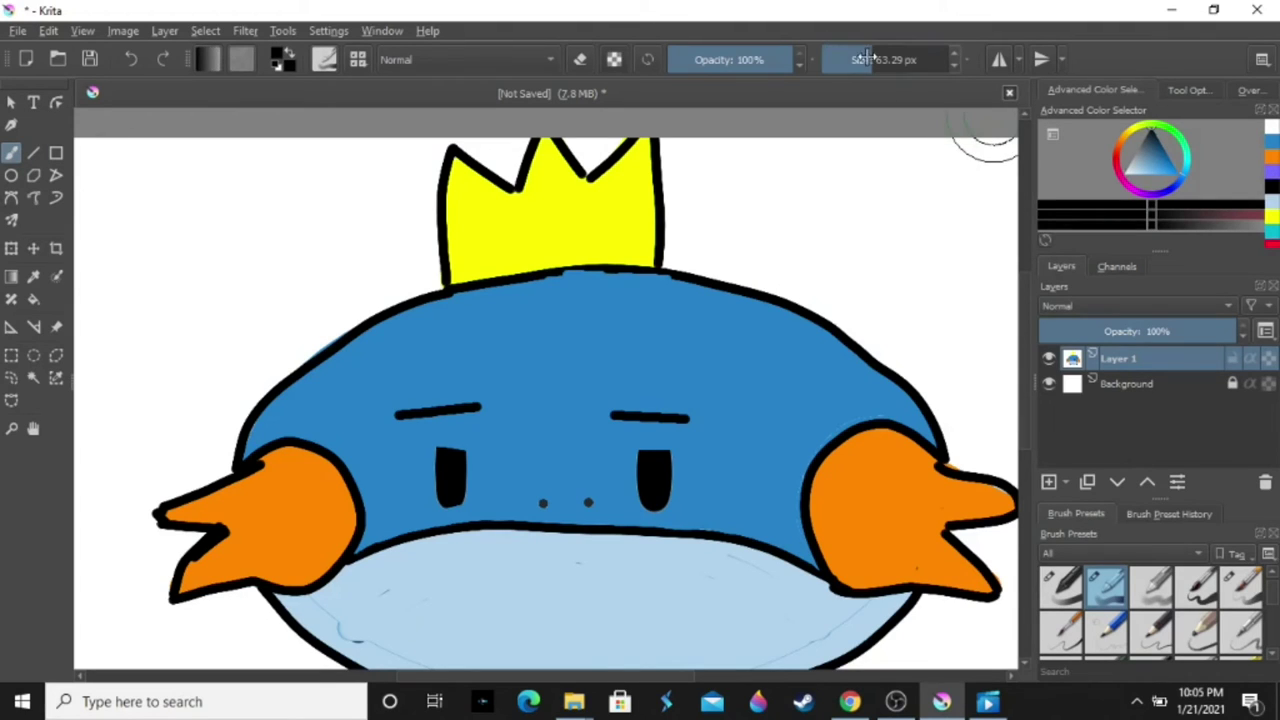
drag(866, 59, 836, 60)
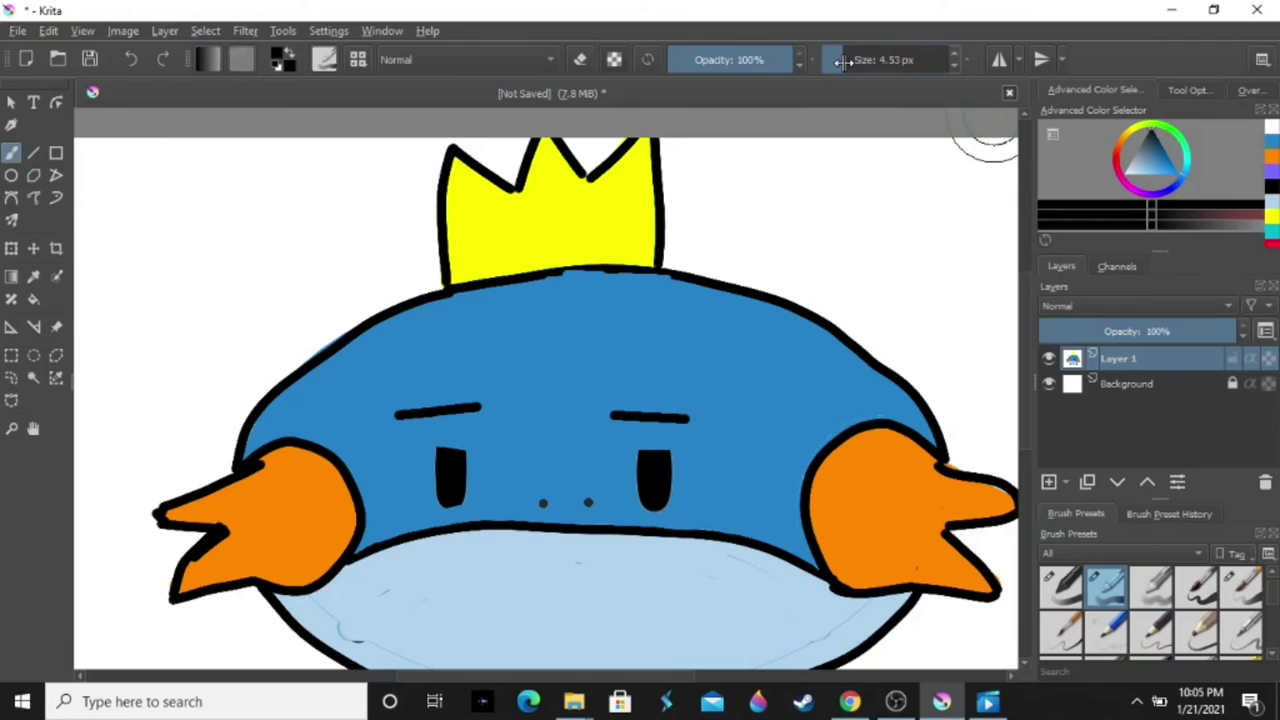
drag(836, 60, 850, 60)
scroll(362, 395, up, 3)
mouse_move(310, 440)
mouse_down()
mouse_move(320, 455)
mouse_move(260, 430)
mouse_up()
key(1)
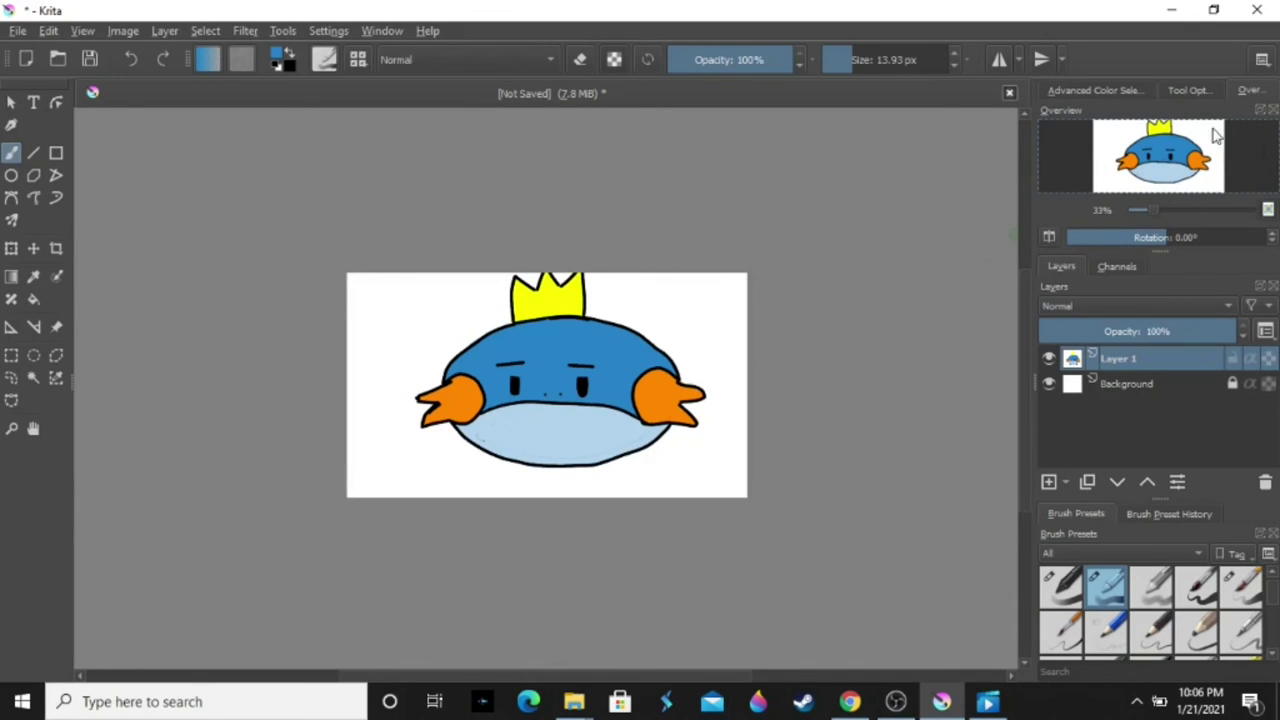
- Pick green in the Advanced Color Selector and bucket-fill the white background around Mudkip
click(1180, 88)
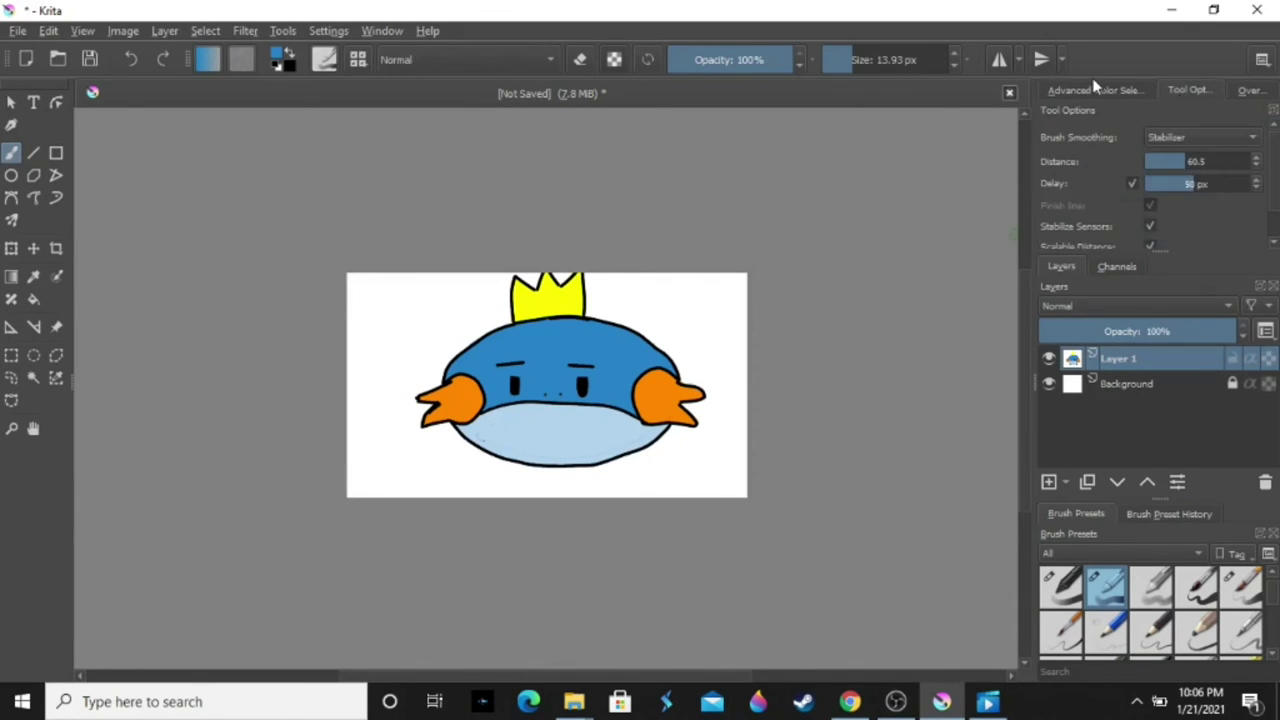
click(1095, 89)
click(1162, 128)
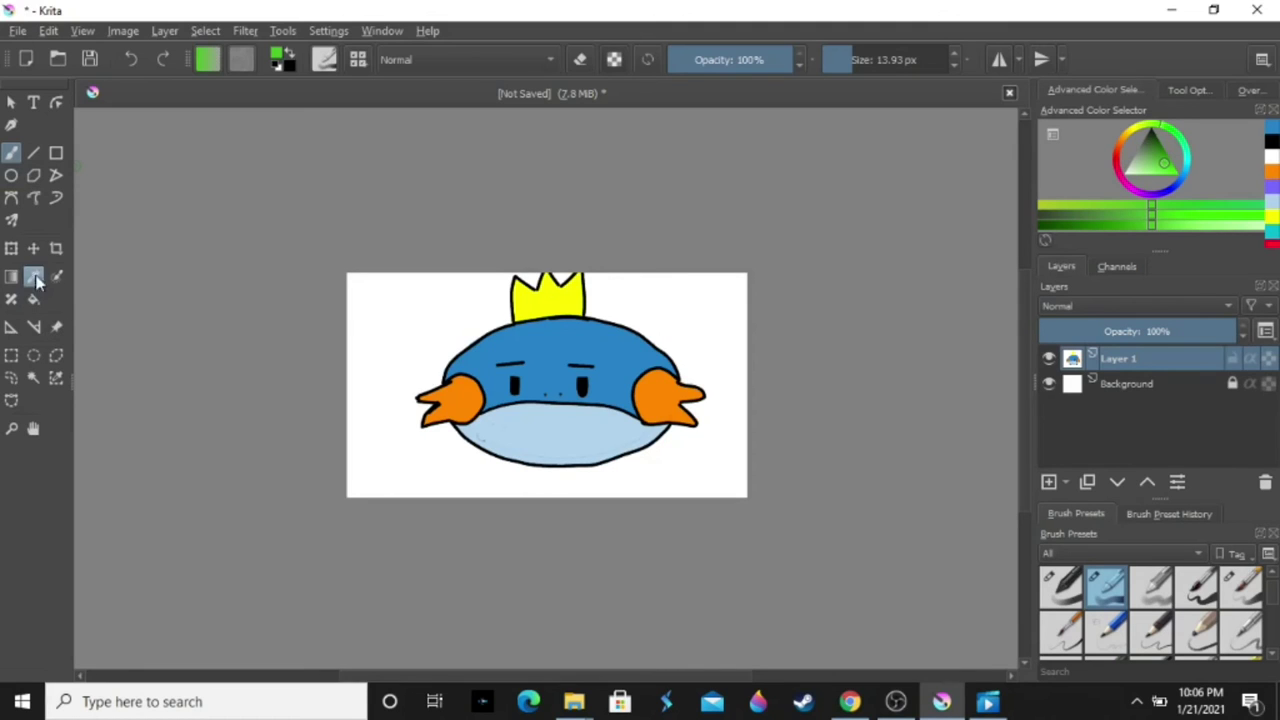
click(33, 298)
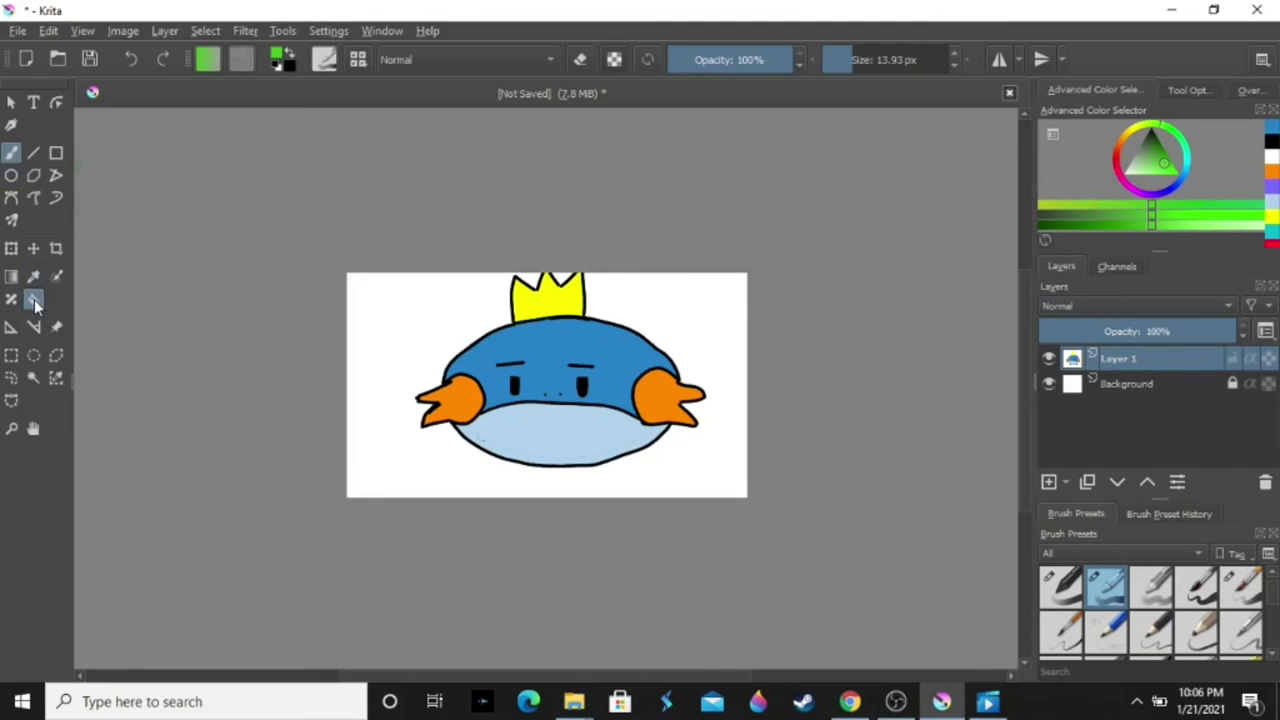
click(404, 316)
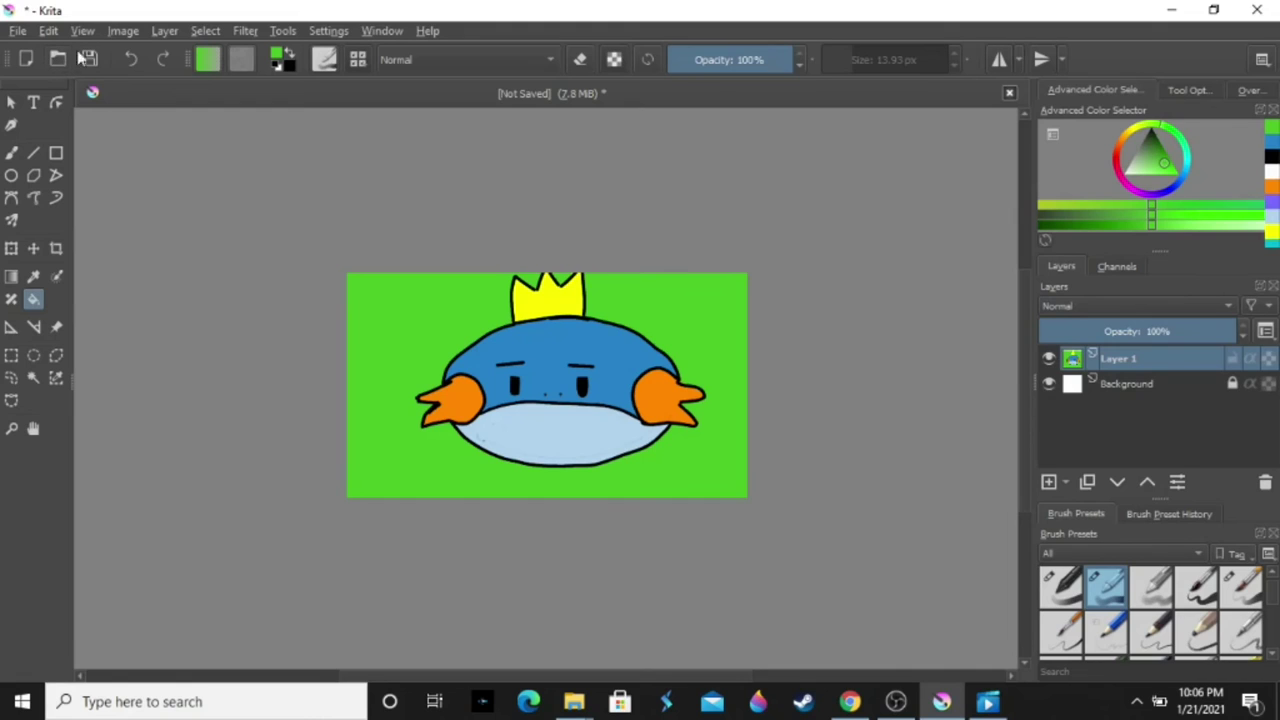
- Save the drawing with Save As under the name 'Lord mudkip'
click(18, 30)
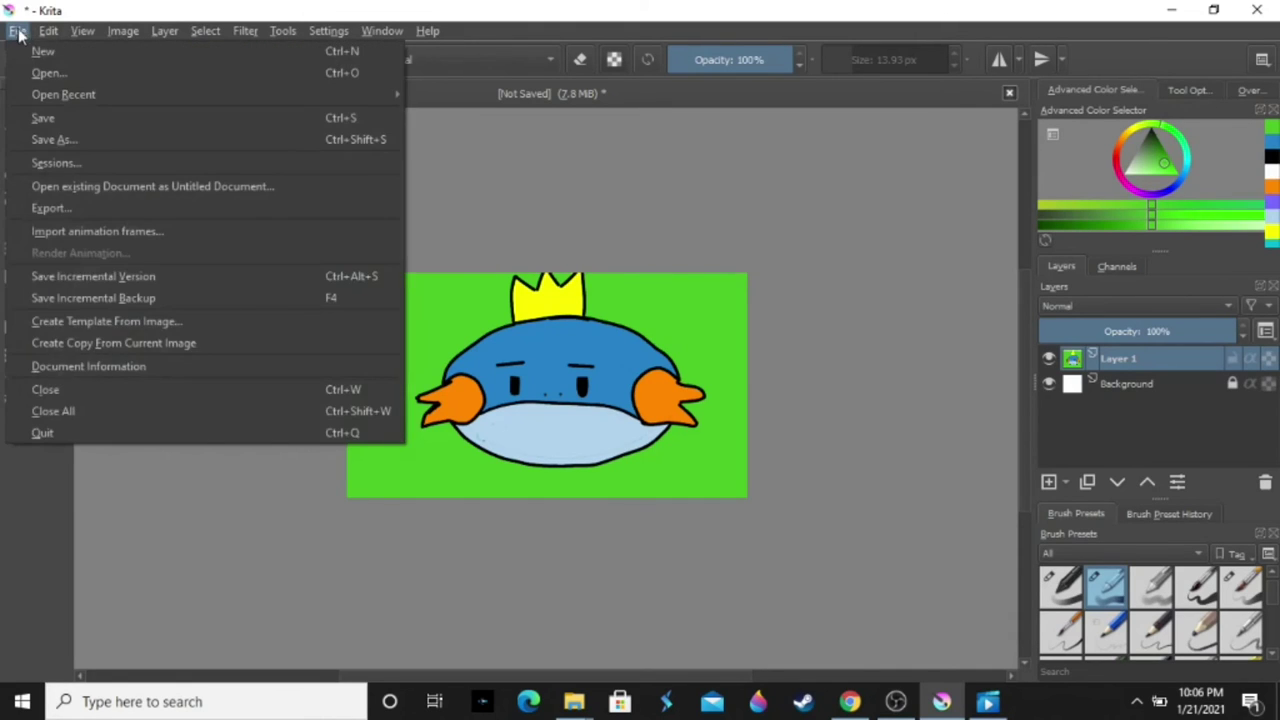
click(109, 144)
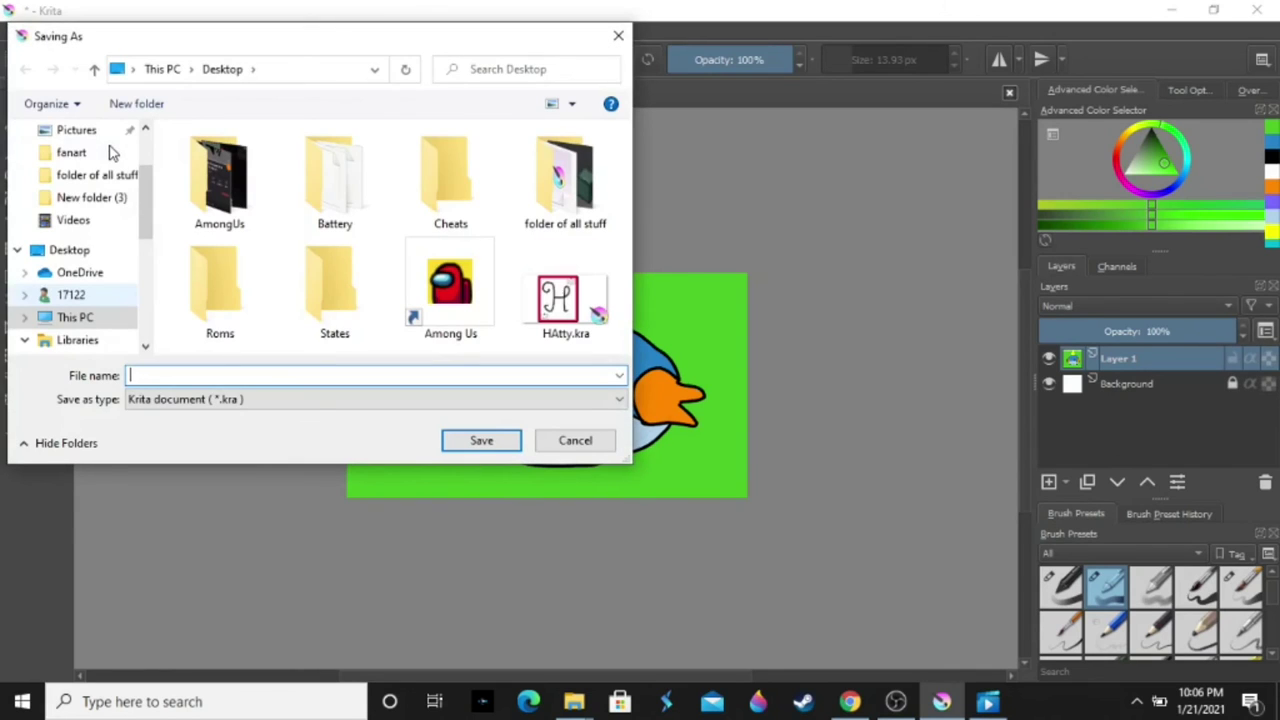
text(Lo)
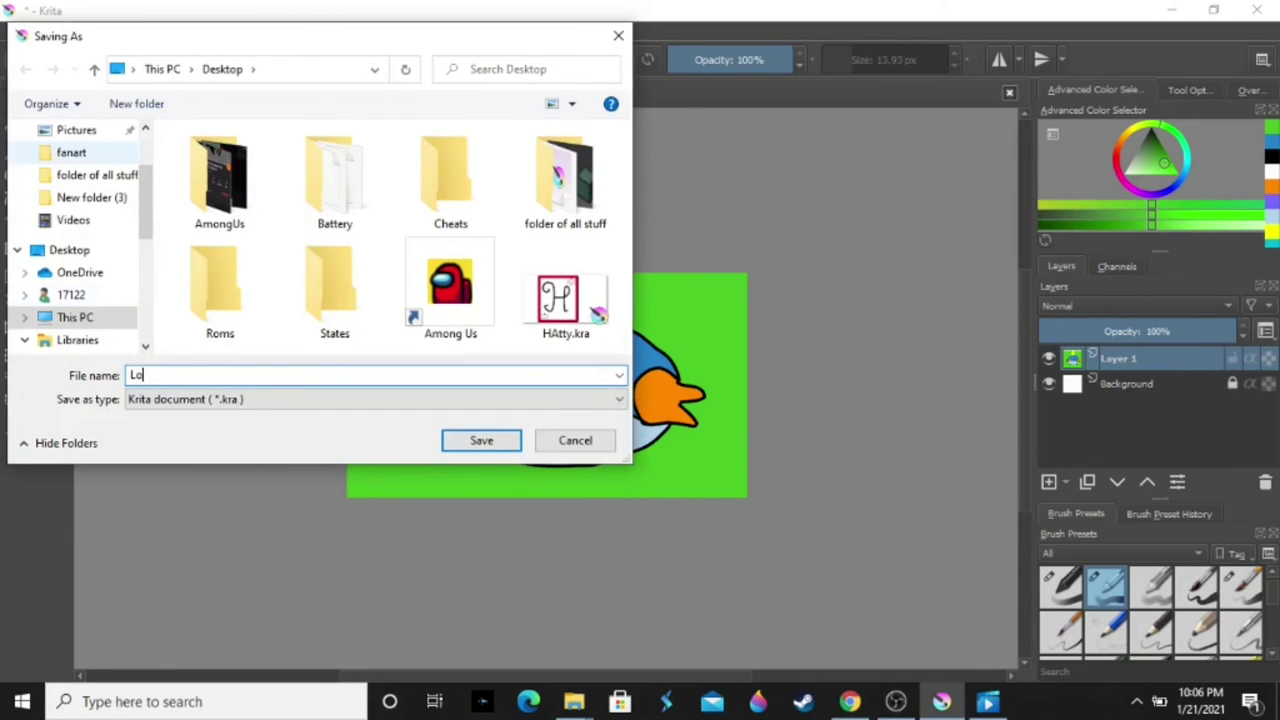
text(rd mudkip)
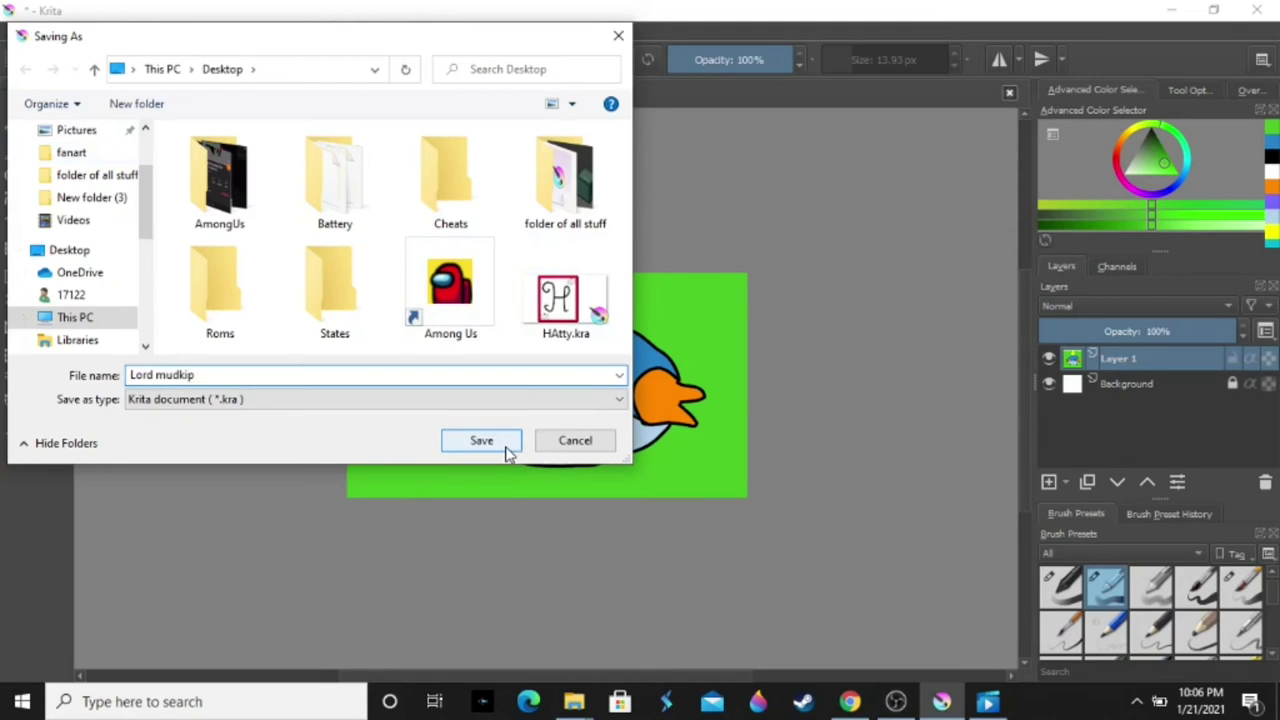
click(481, 440)
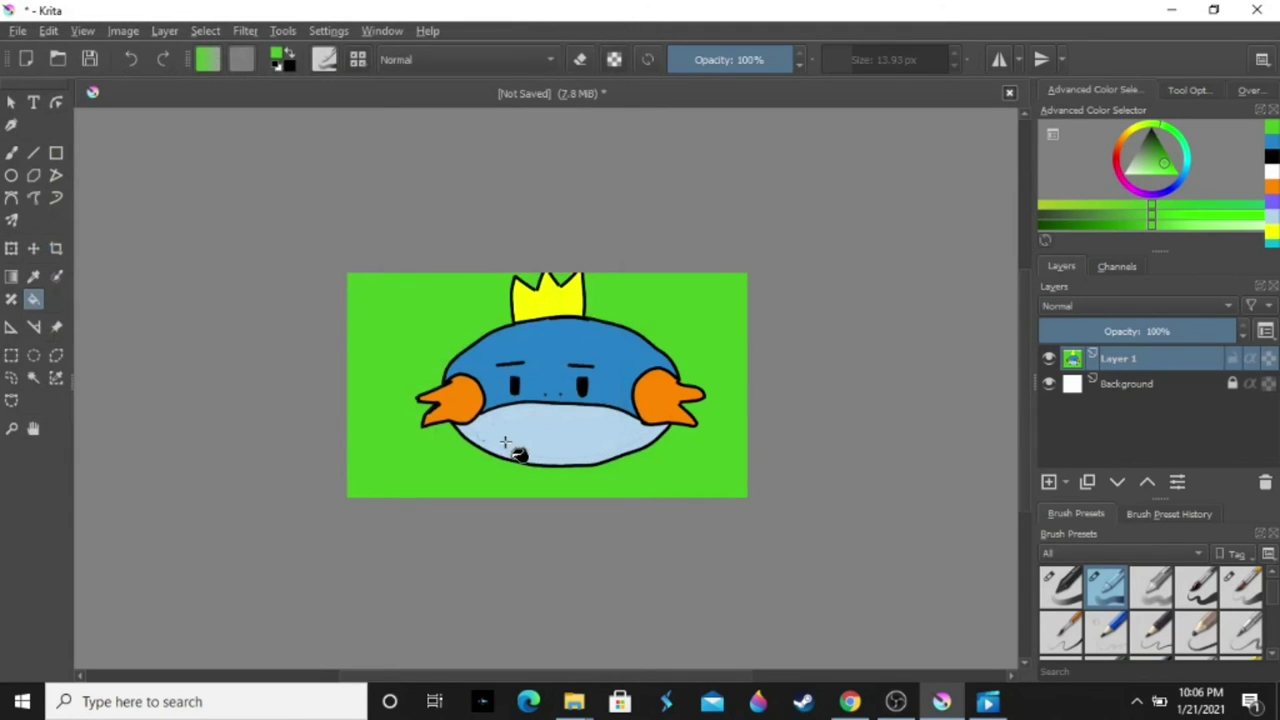
- Close the Mudkip document and create a new blank canvas from the start screen
click(1009, 94)
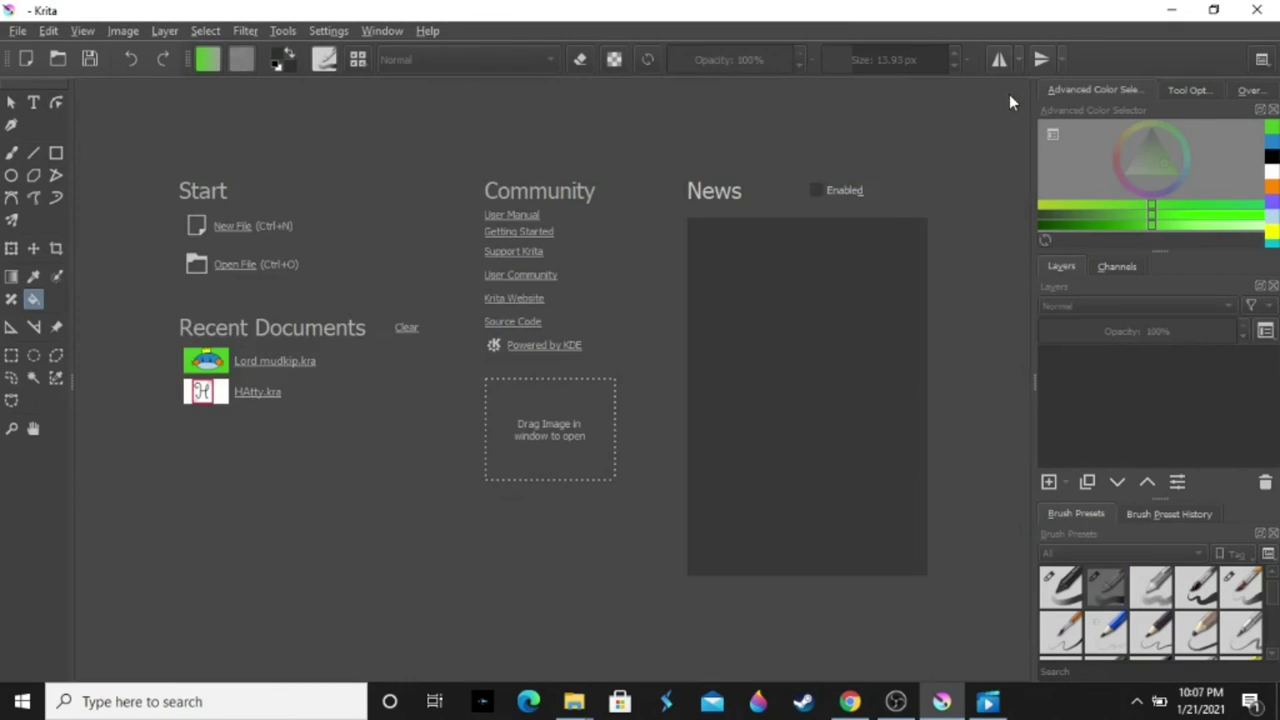
click(227, 226)
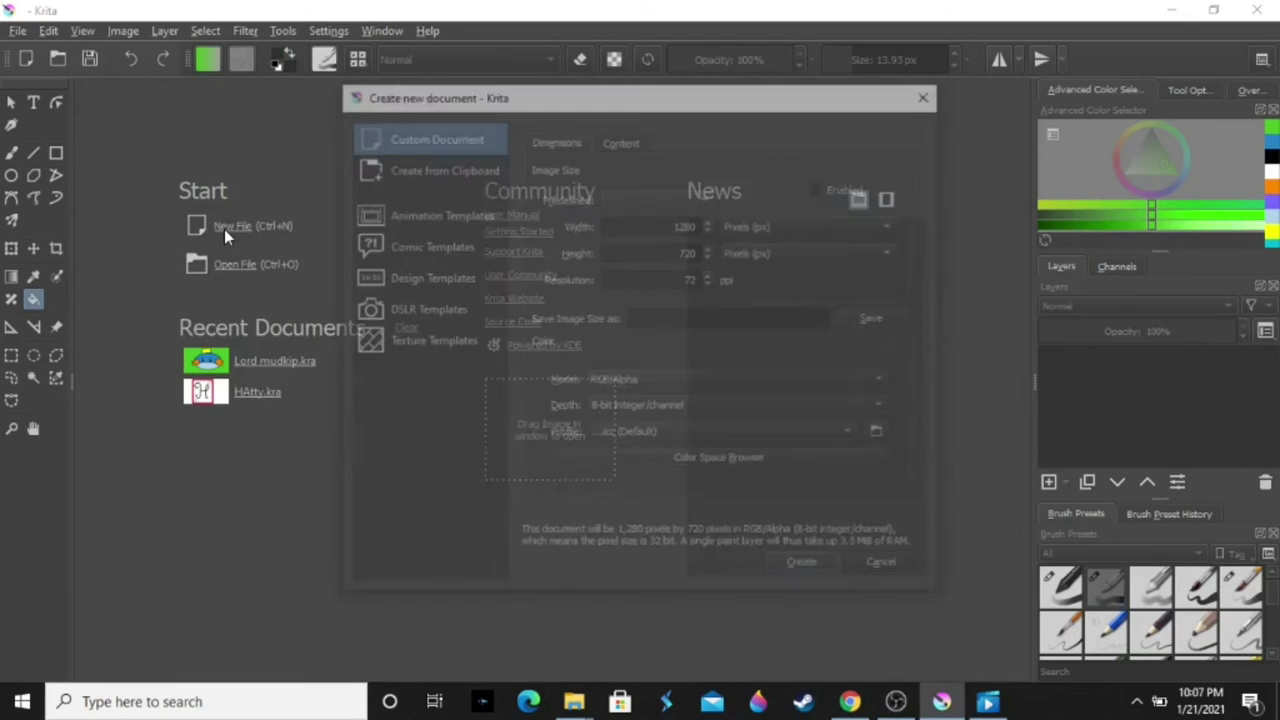
click(828, 570)
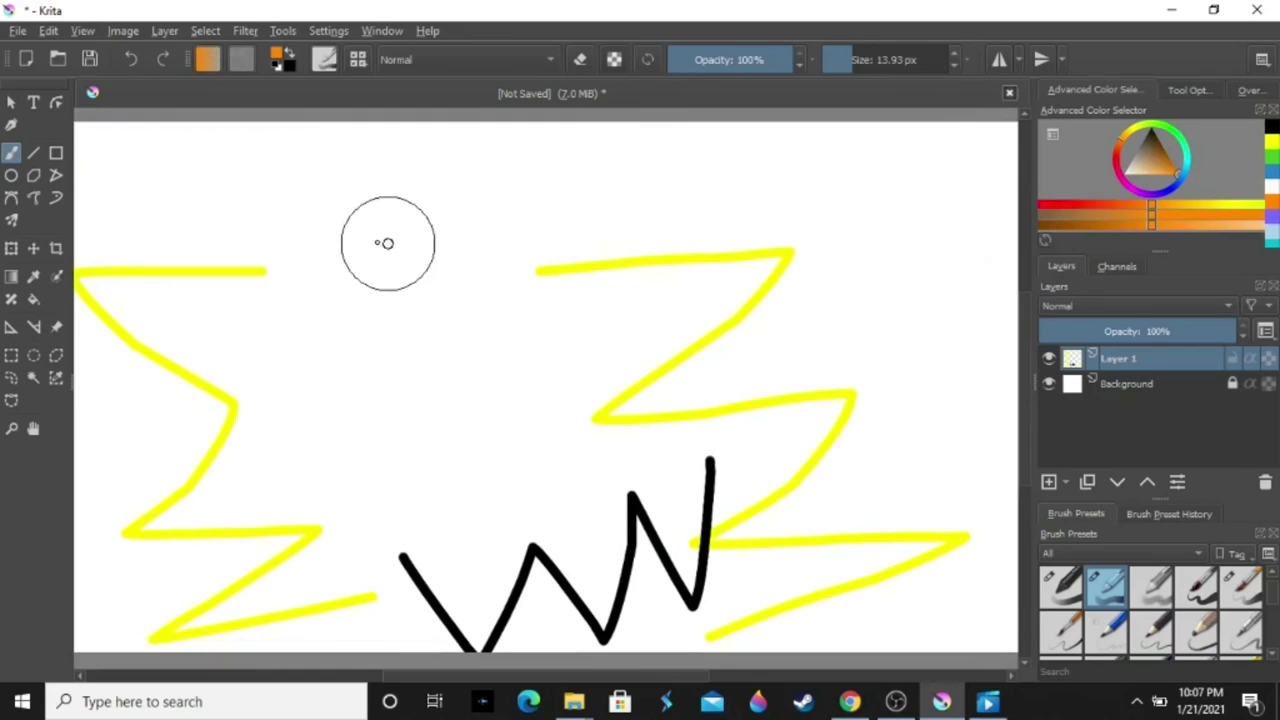
- Paint an orange test stroke across the new canvas
mouse_move(342, 230)
mouse_down()
mouse_move(378, 167)
mouse_move(470, 225)
mouse_up()
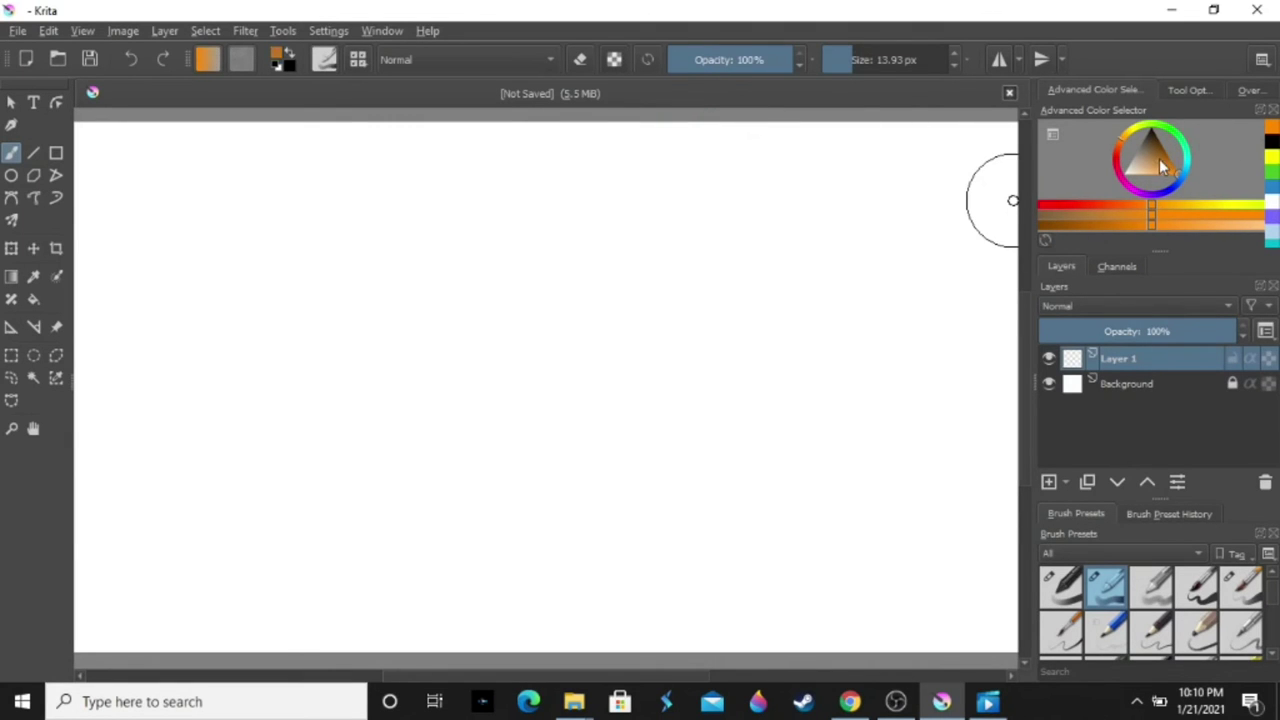
- Pick a brown shade and draw the barrel's top and bottom rim ellipses
drag(1175, 165, 1163, 152)
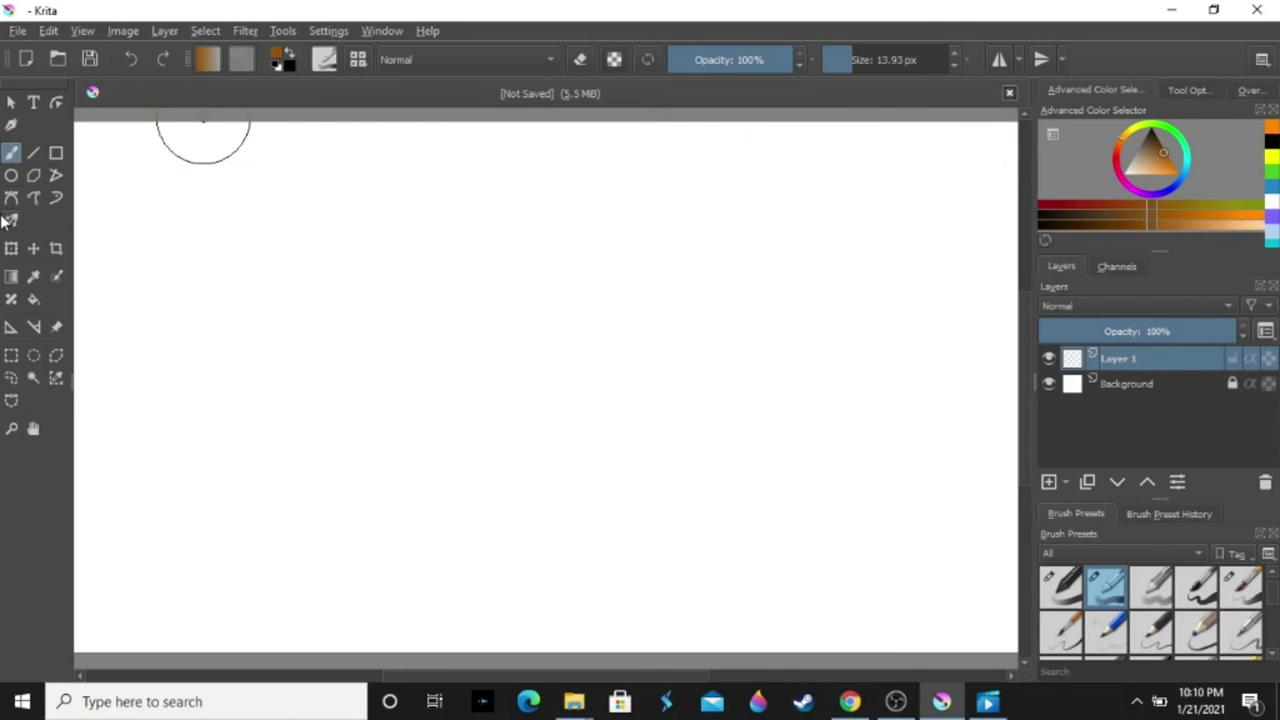
click(1126, 172)
click(12, 178)
drag(344, 188, 688, 274)
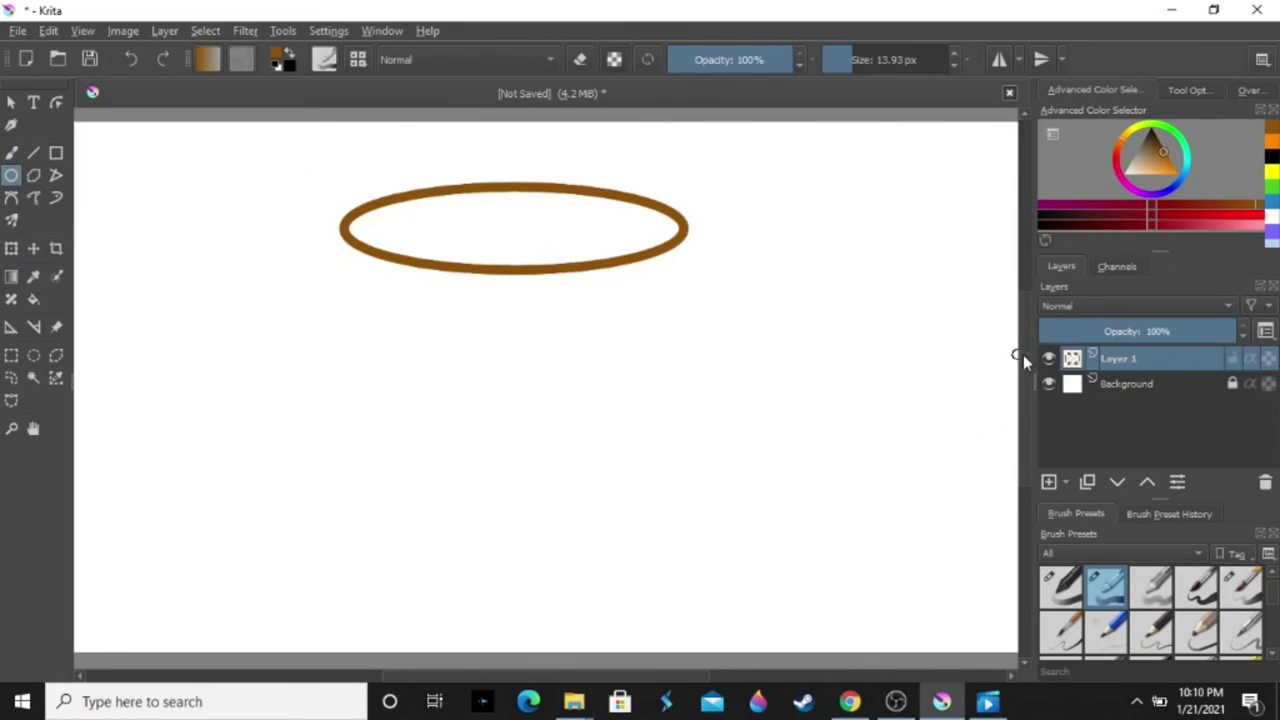
drag(1022, 358, 1022, 390)
drag(340, 408, 674, 466)
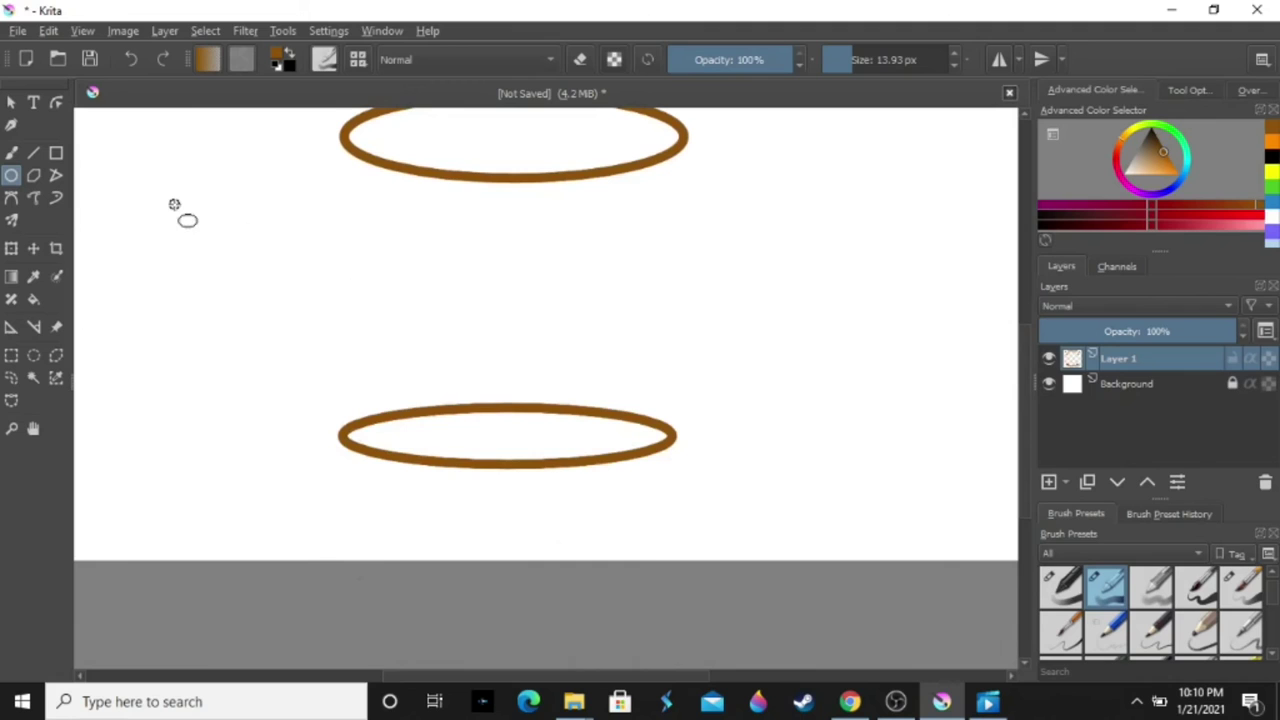
click(11, 152)
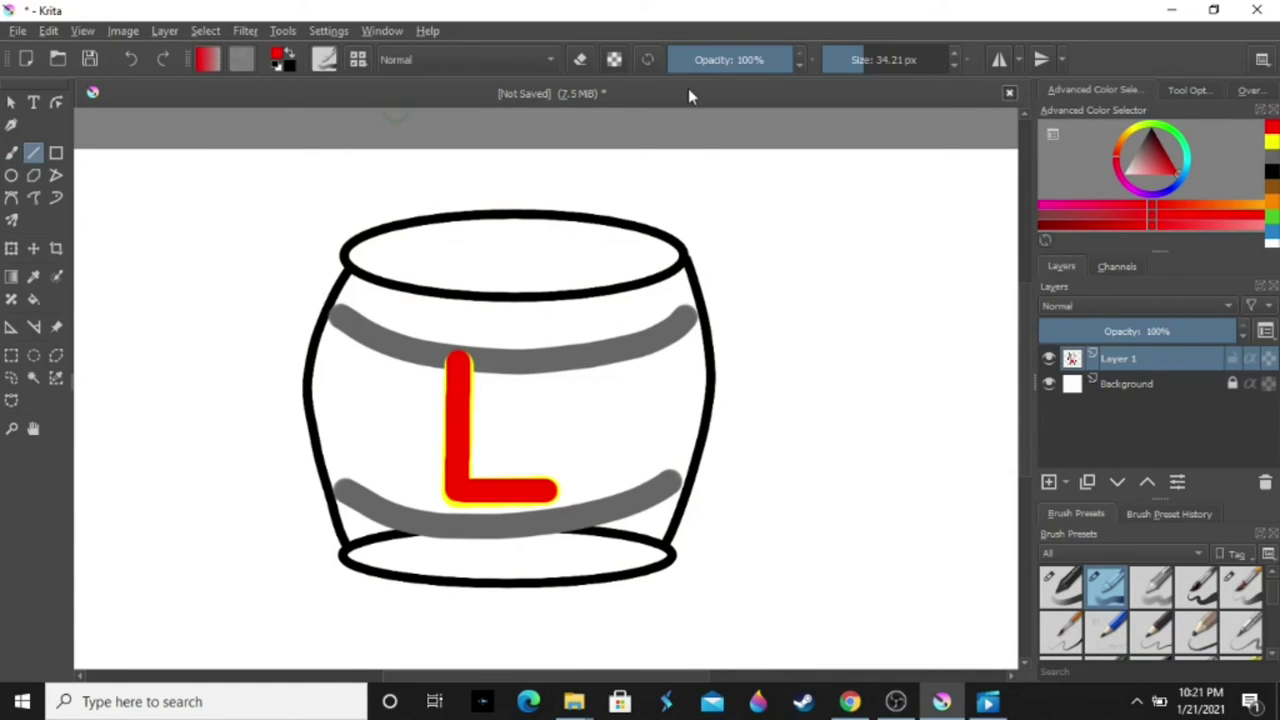
- Switch to black, undo a too-thick plank stroke, and thin the brush to about 3–5 px
click(1272, 175)
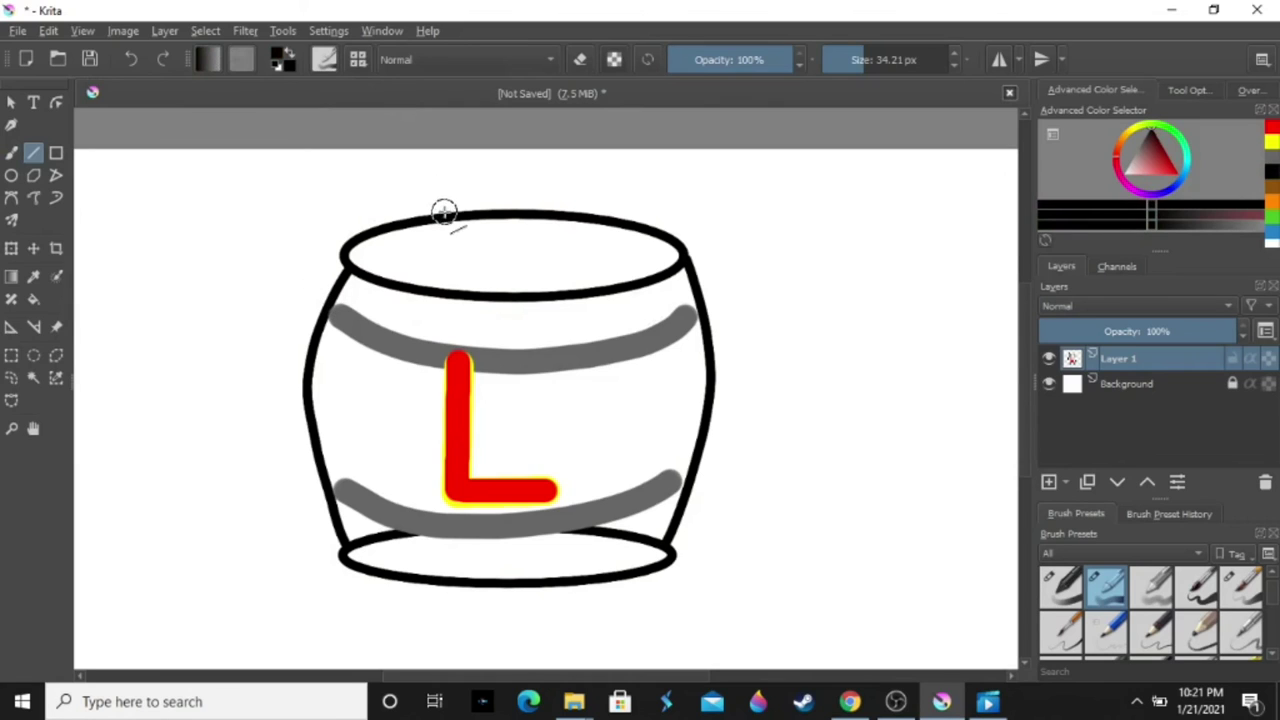
drag(443, 208, 443, 282)
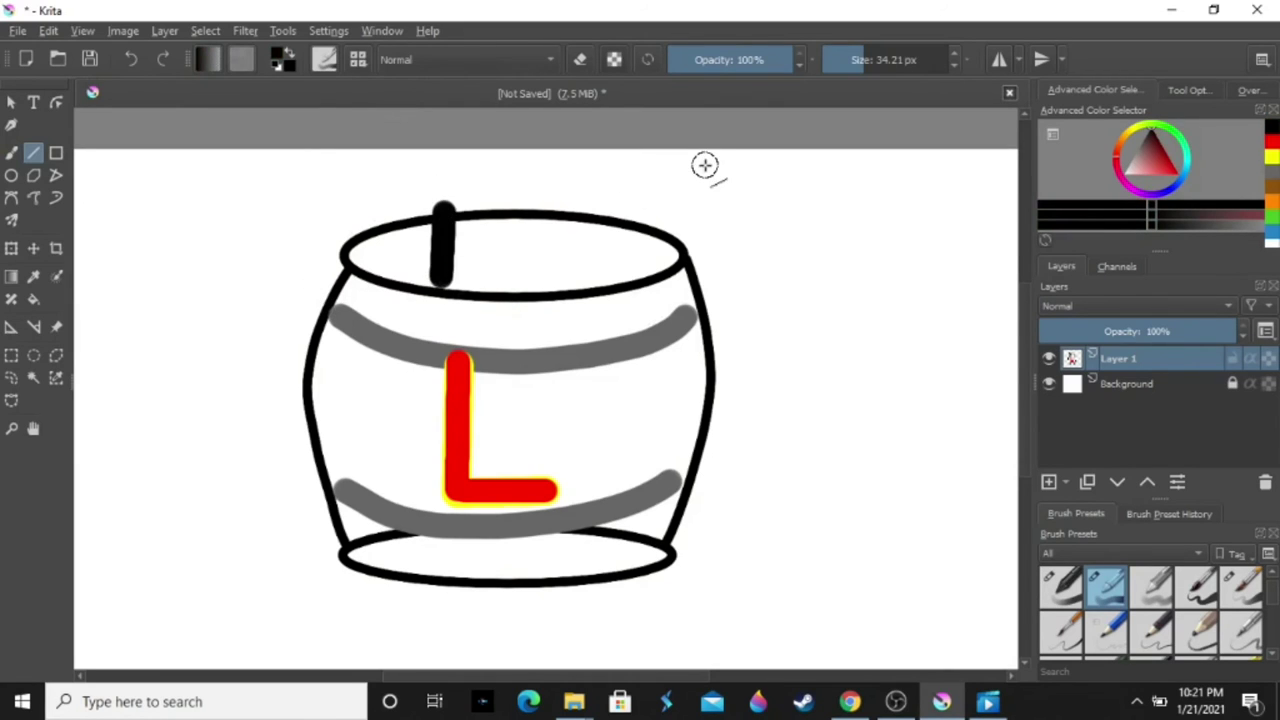
key(ctrl+z)
drag(940, 59, 820, 59)
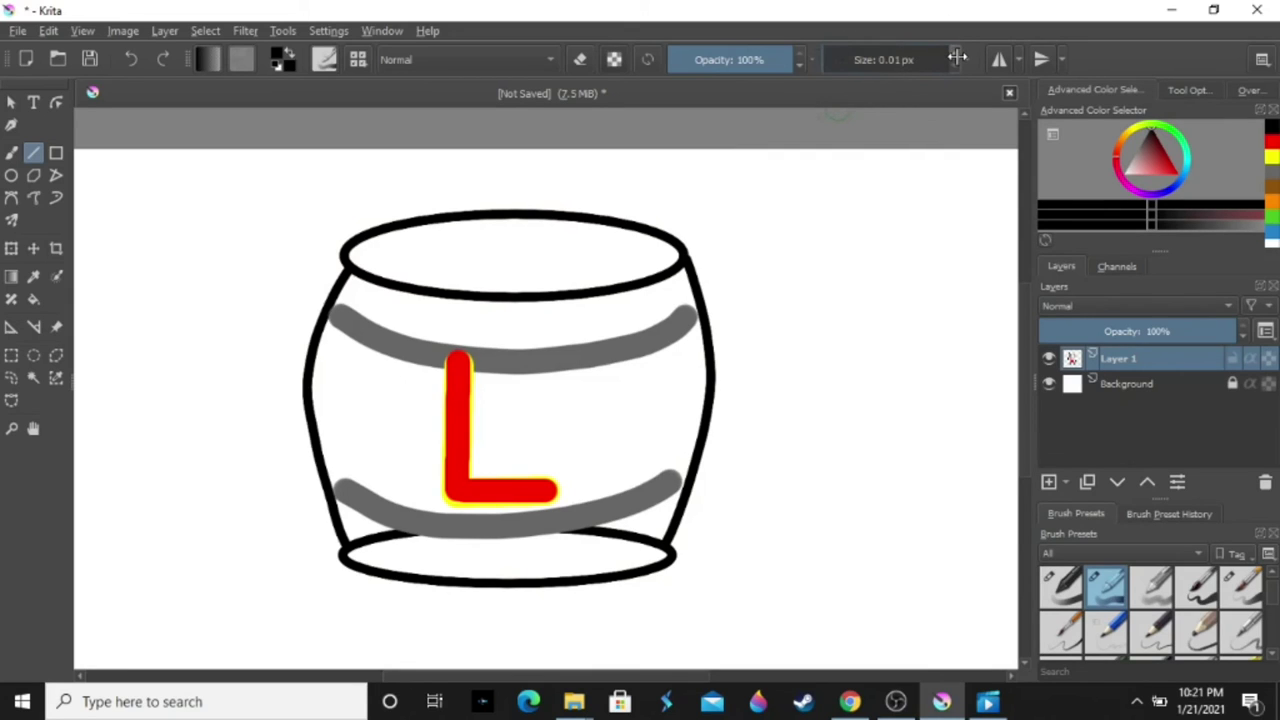
key(Up)
key(Up)
key(Up)
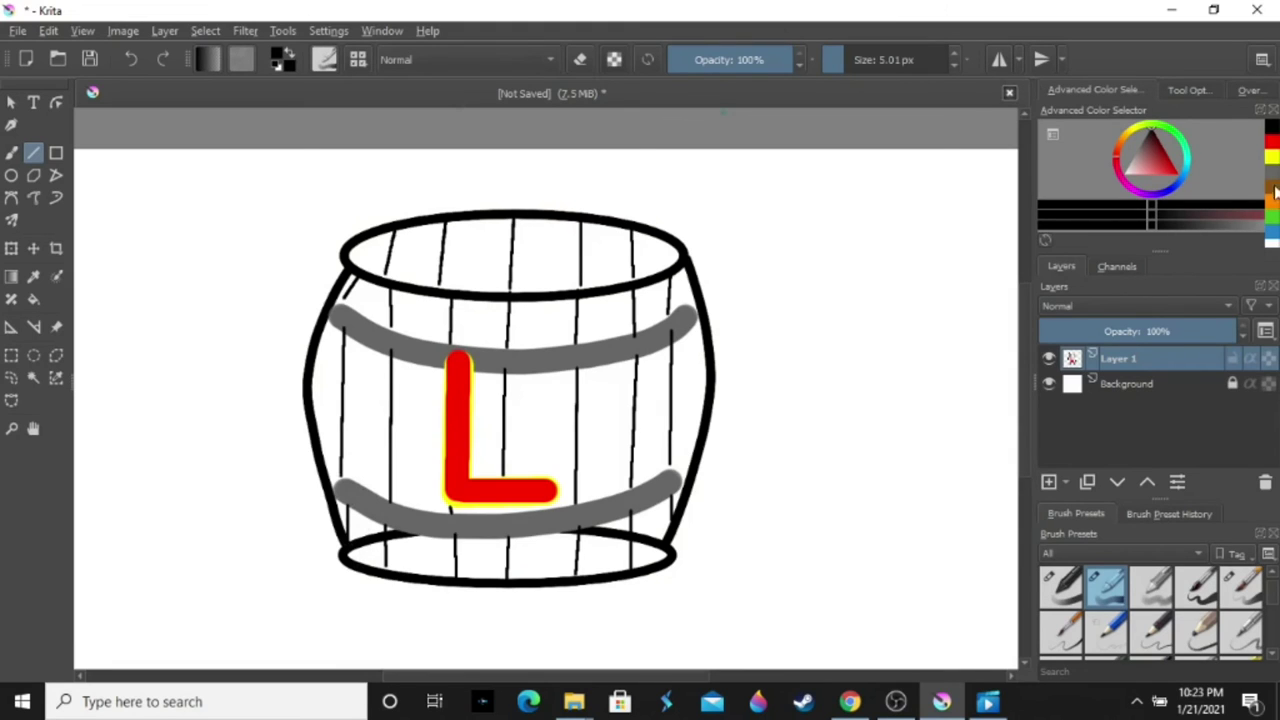
- Stroke a band along the barrel's base, then undo that stroke
click(1274, 195)
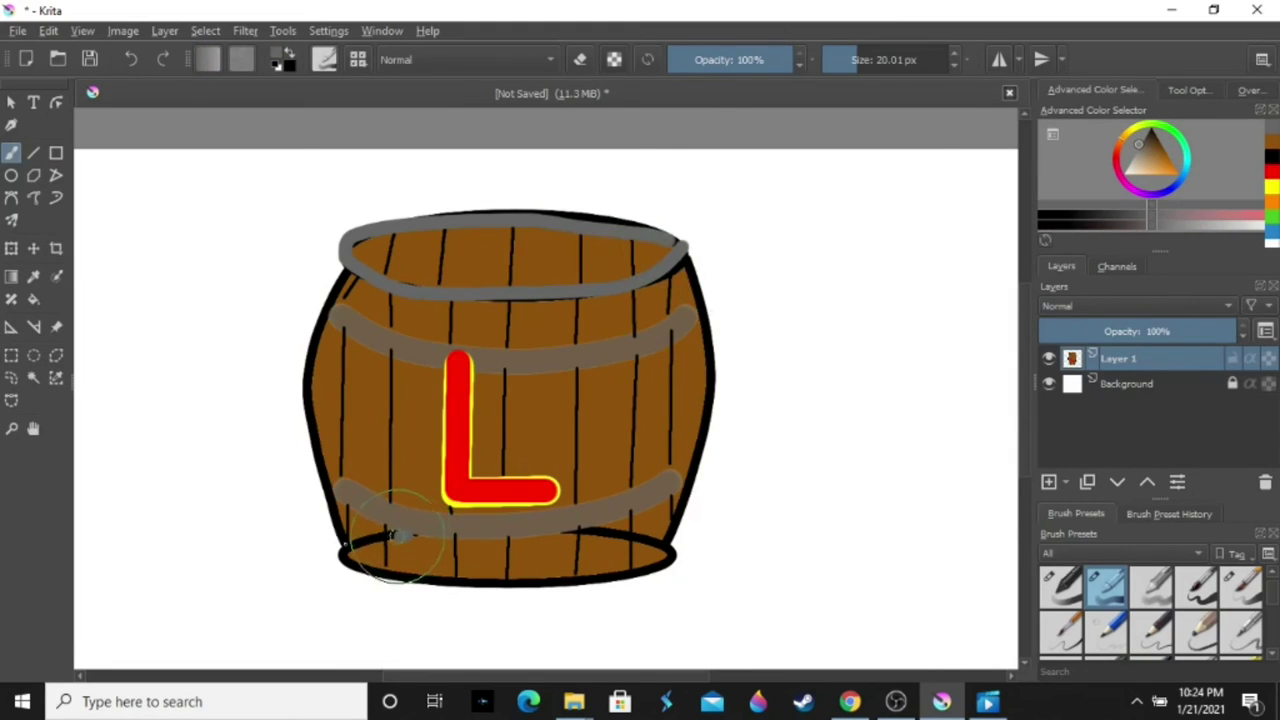
mouse_move(408, 536)
mouse_down()
mouse_move(345, 550)
mouse_move(655, 578)
mouse_move(680, 548)
mouse_up()
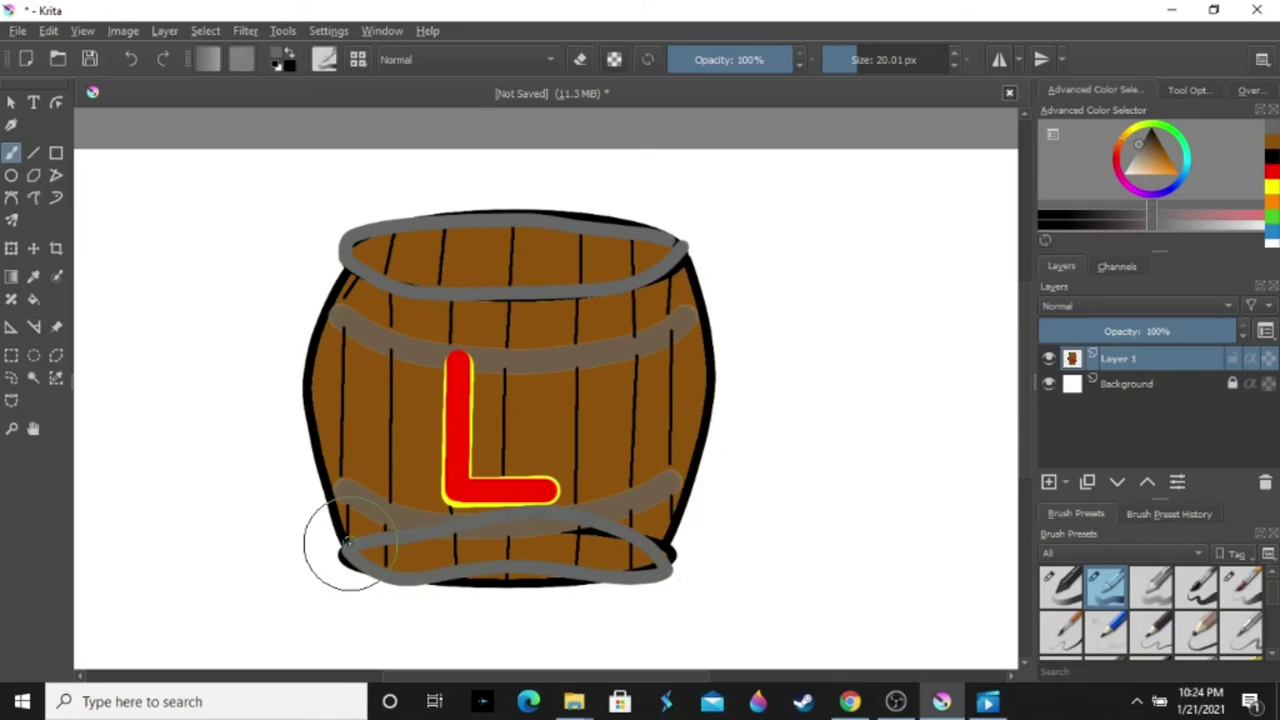
key(ctrl+z)
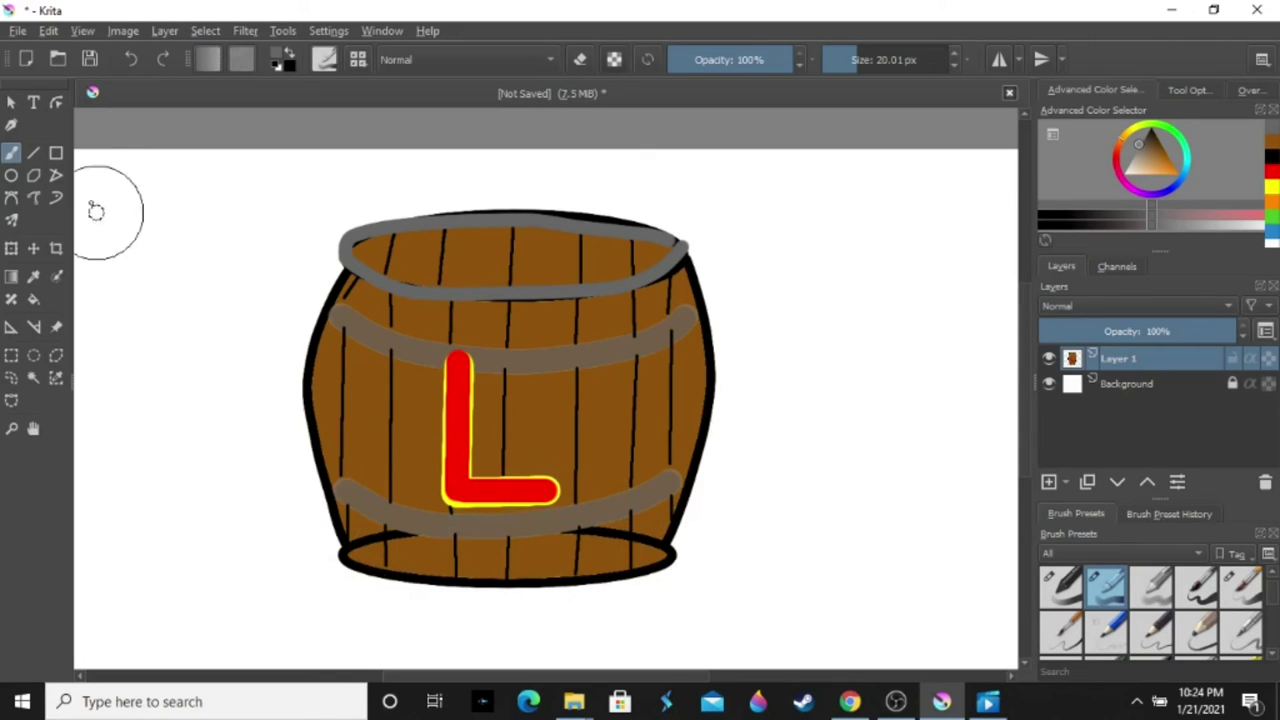
click(34, 153)
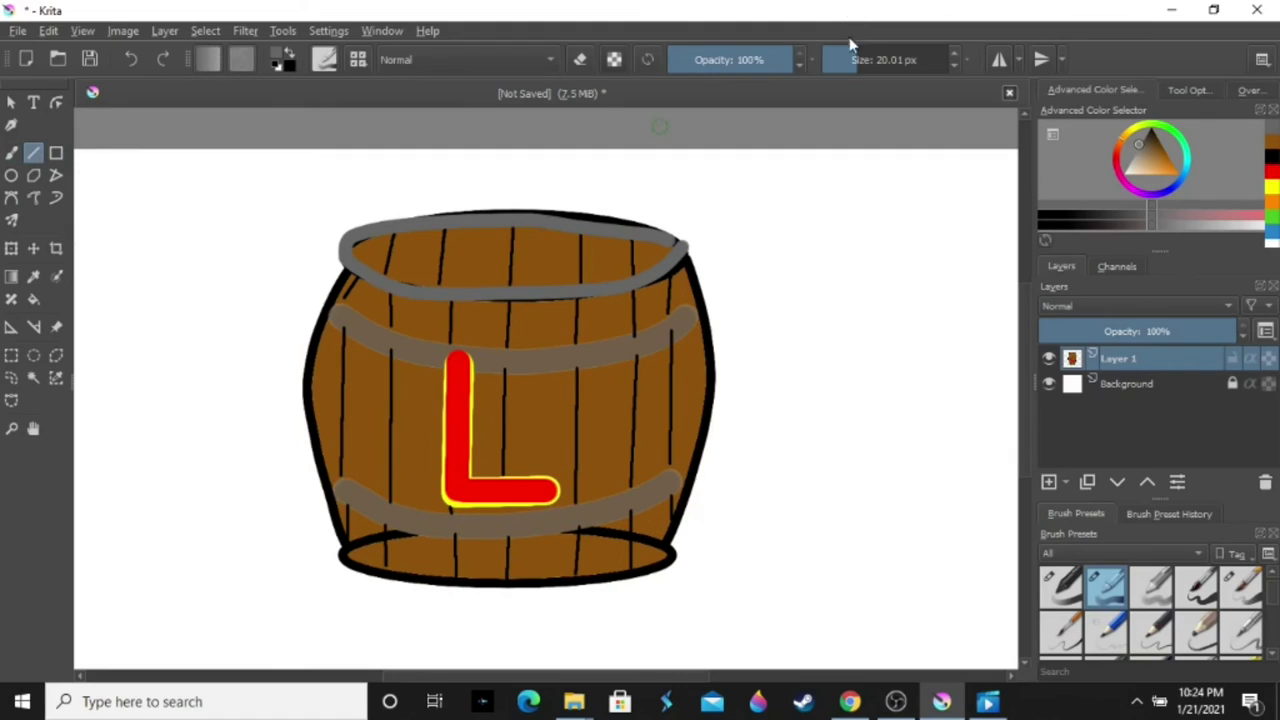
- Thicken the brush to about 25 px and draw four straight grey lines along the barrel bottom
click(955, 55)
drag(348, 556, 657, 560)
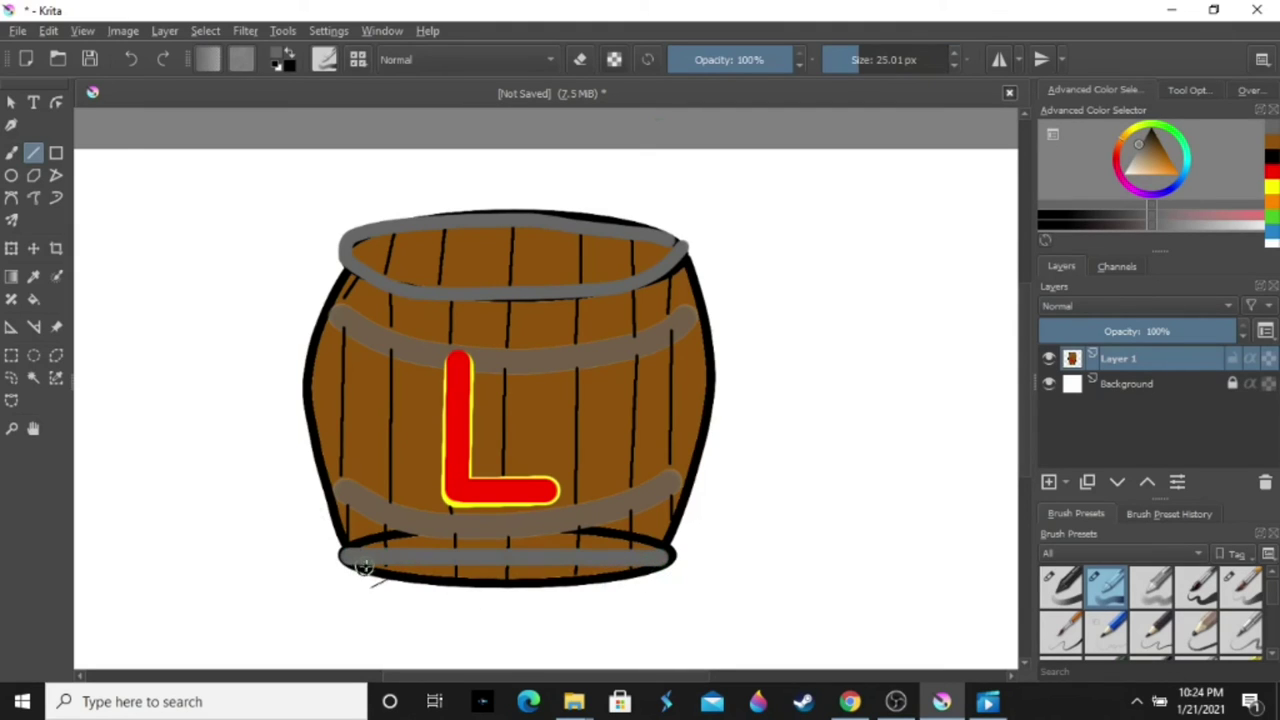
drag(350, 566, 650, 566)
mouse_move(440, 575)
mouse_down()
mouse_move(412, 574)
mouse_move(565, 582)
mouse_up()
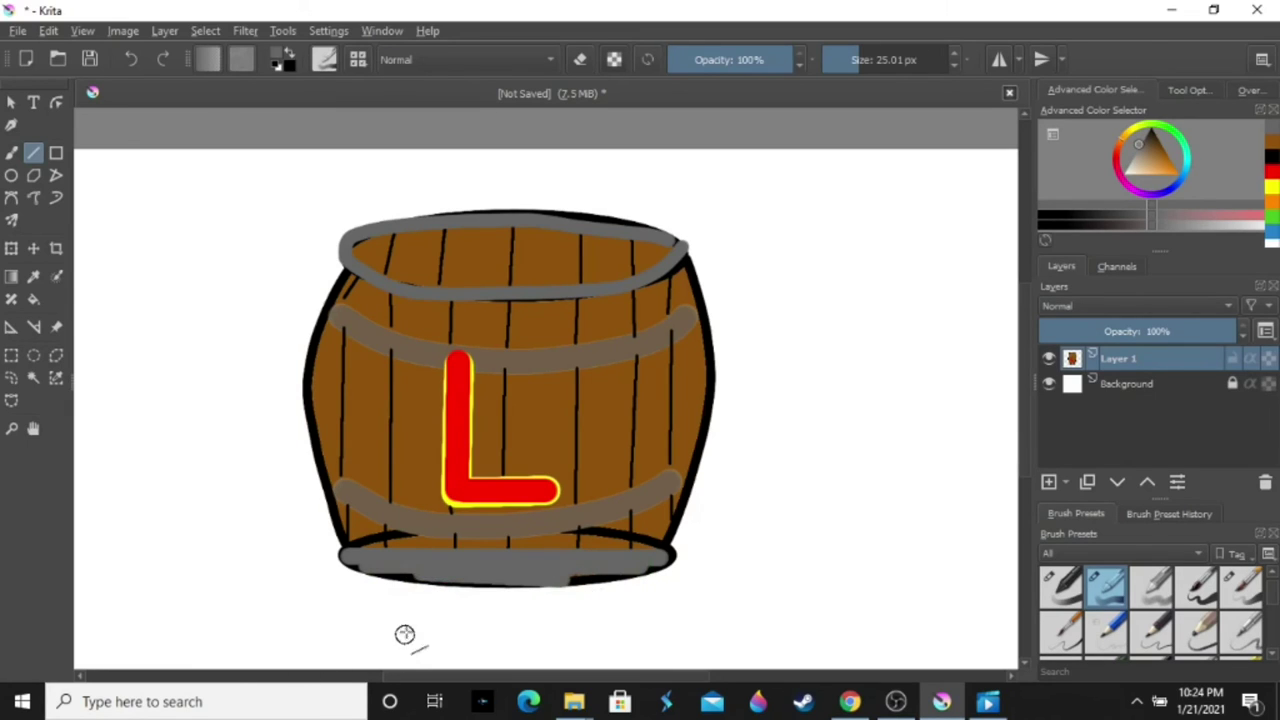
mouse_move(415, 566)
mouse_down()
mouse_move(345, 570)
mouse_move(493, 588)
mouse_move(650, 575)
mouse_up()
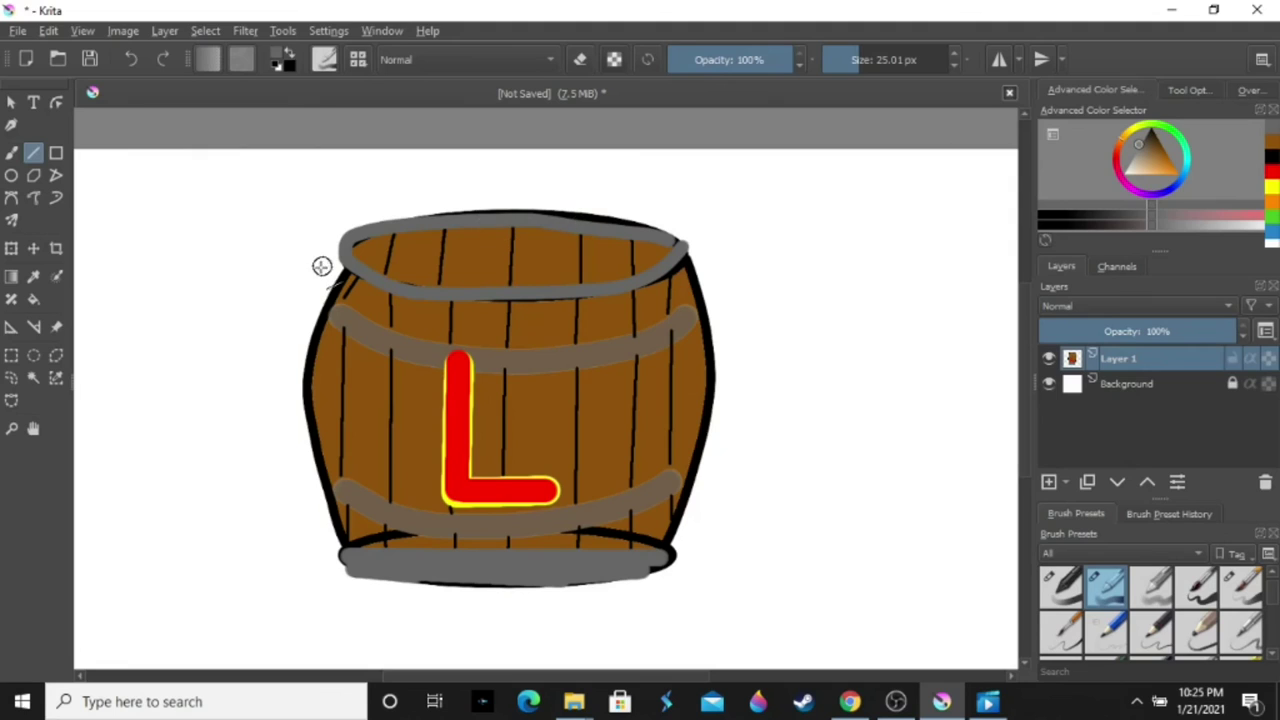
- Paint grey strokes with the freehand brush along the top rim, hiding its black outline
click(11, 175)
click(11, 152)
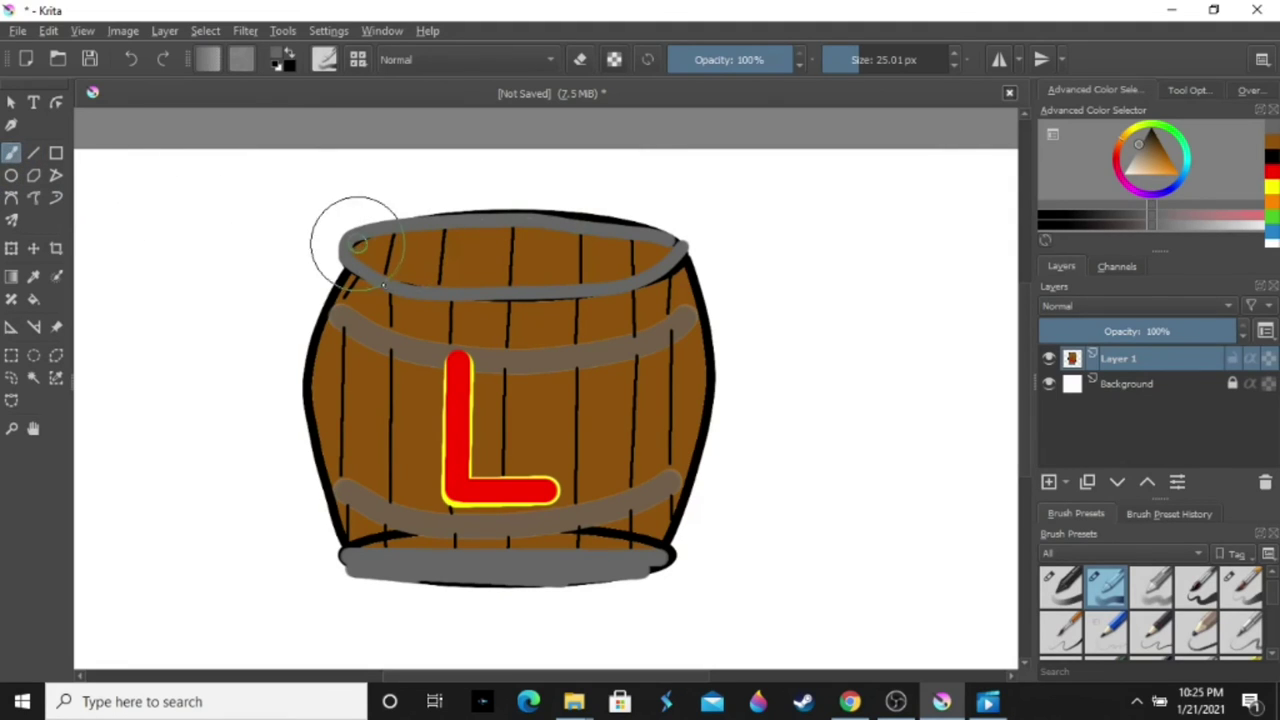
mouse_move(358, 245)
mouse_down()
mouse_move(455, 290)
mouse_move(700, 252)
mouse_up()
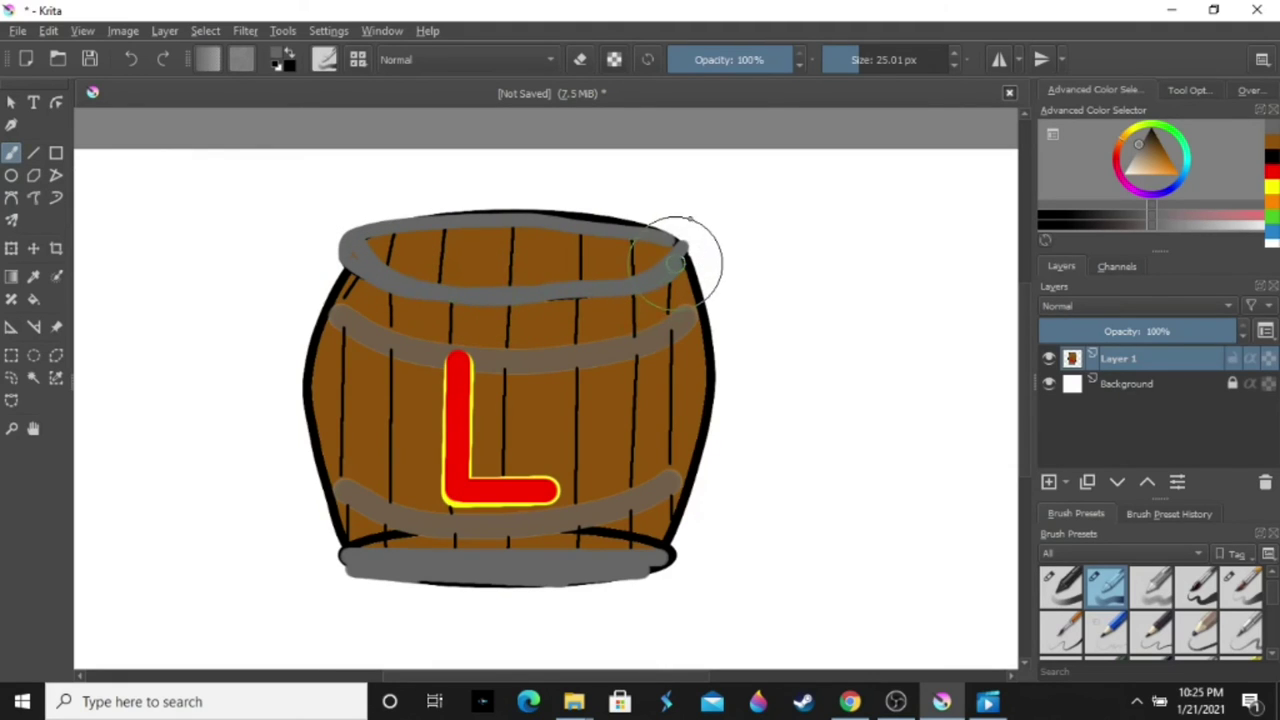
mouse_move(665, 235)
mouse_down()
mouse_move(525, 225)
mouse_move(378, 237)
mouse_move(345, 255)
mouse_up()
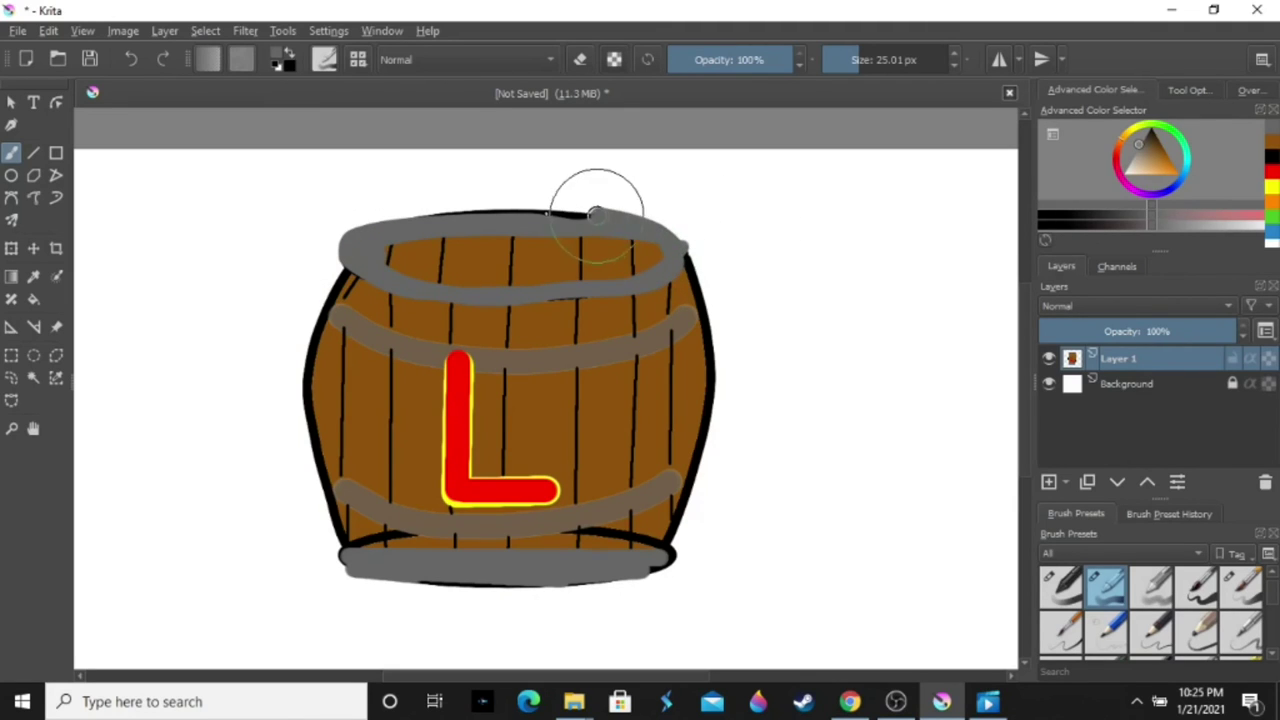
mouse_move(570, 215)
mouse_down()
mouse_move(410, 222)
mouse_move(420, 200)
mouse_move(655, 218)
mouse_move(680, 235)
mouse_up()
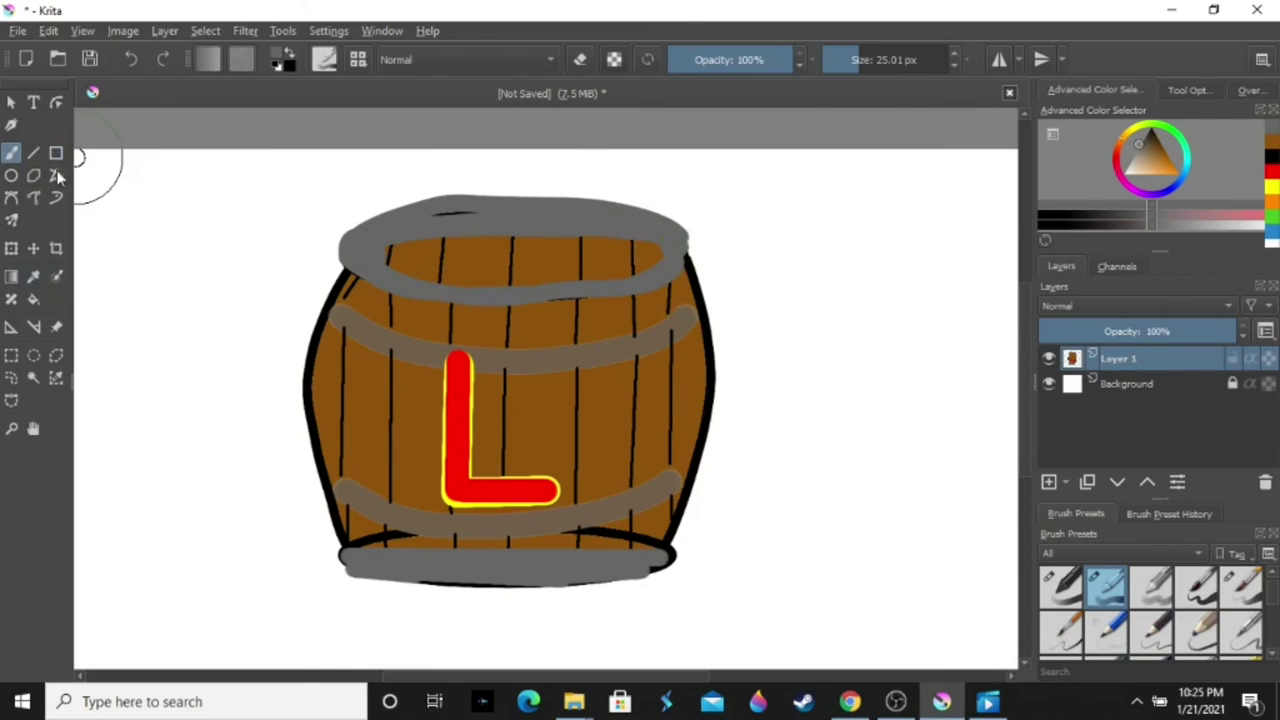
- Paint the lid inside the grey rim solid brown, covering the inner ring and plank lines
click(1163, 152)
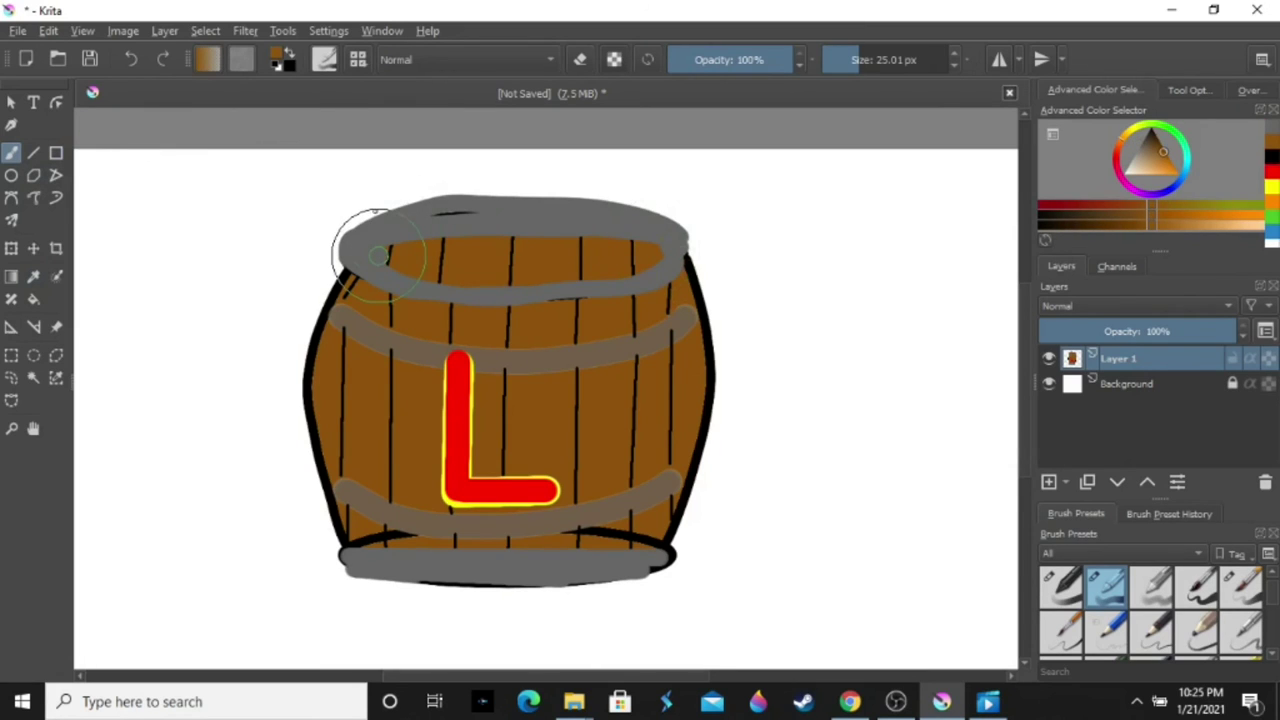
mouse_move(380, 255)
mouse_down()
mouse_move(590, 218)
mouse_move(650, 262)
mouse_move(416, 265)
mouse_move(382, 236)
mouse_move(460, 225)
mouse_move(613, 236)
mouse_move(640, 200)
mouse_move(583, 248)
mouse_up()
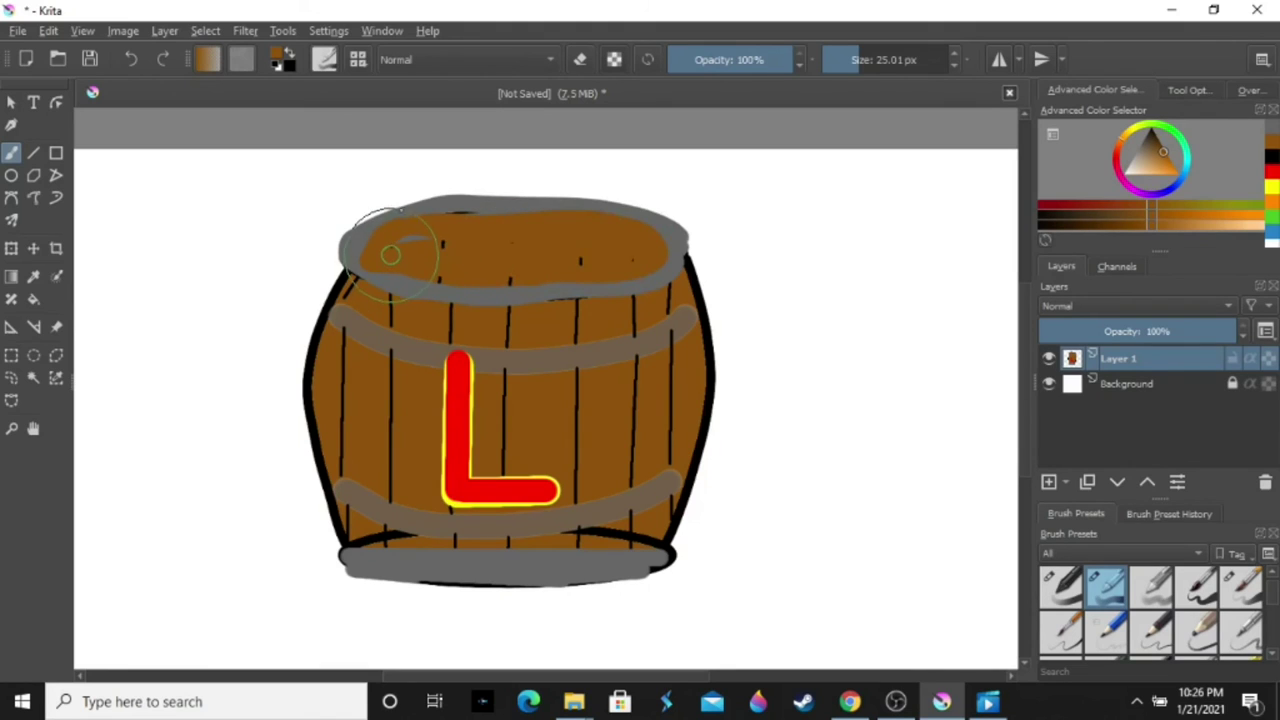
mouse_move(390, 254)
mouse_down()
mouse_move(440, 240)
mouse_move(620, 250)
mouse_move(457, 260)
mouse_move(420, 245)
mouse_up()
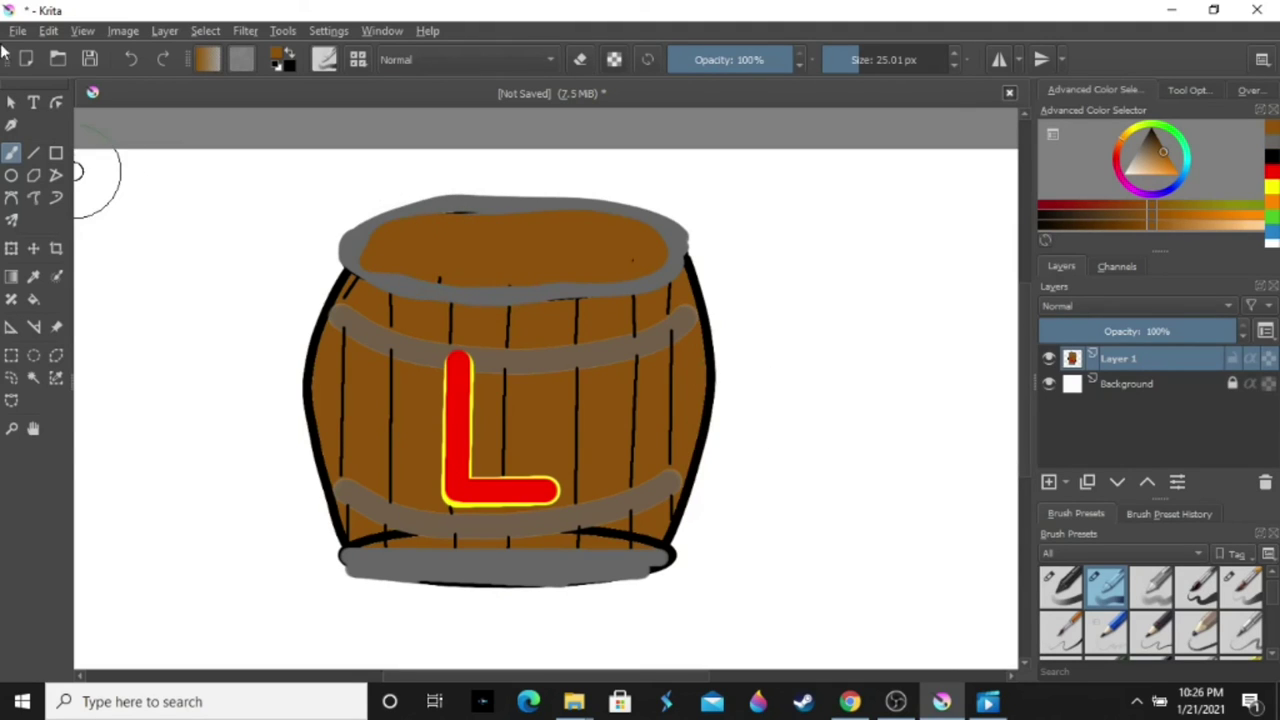
- Set up a black straight-line brush about 5.5 px wide
click(33, 152)
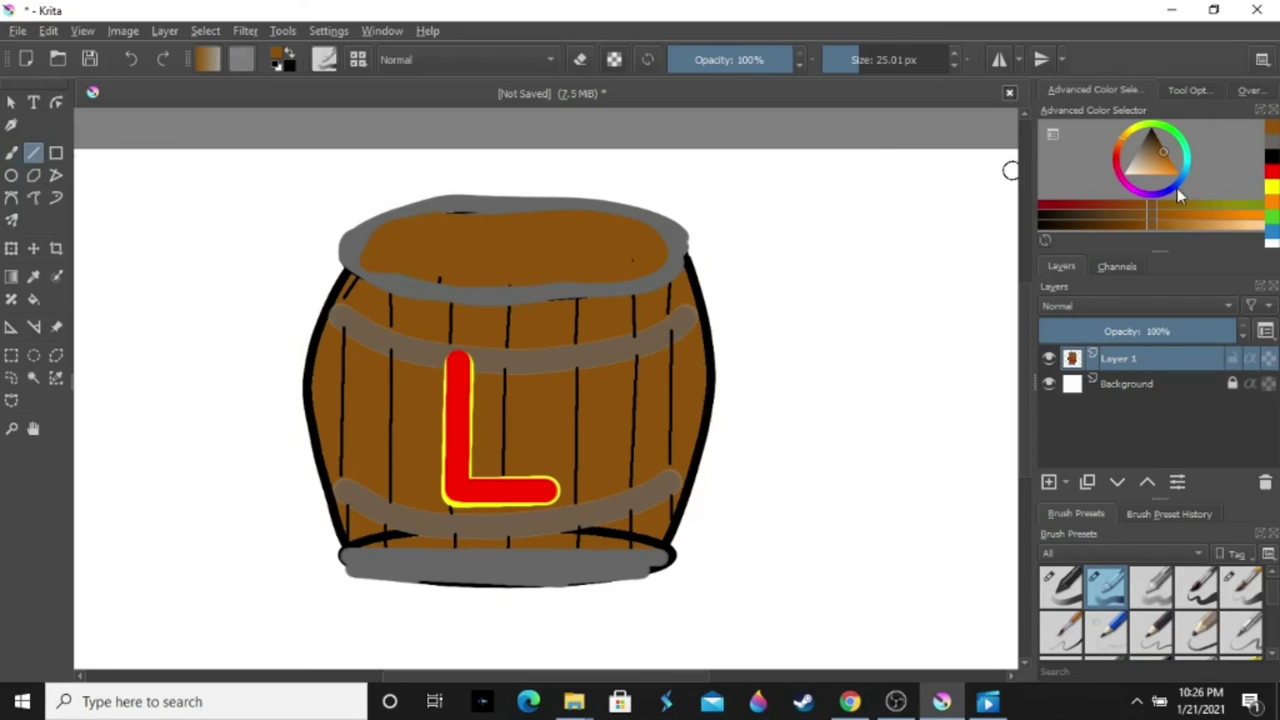
click(1271, 158)
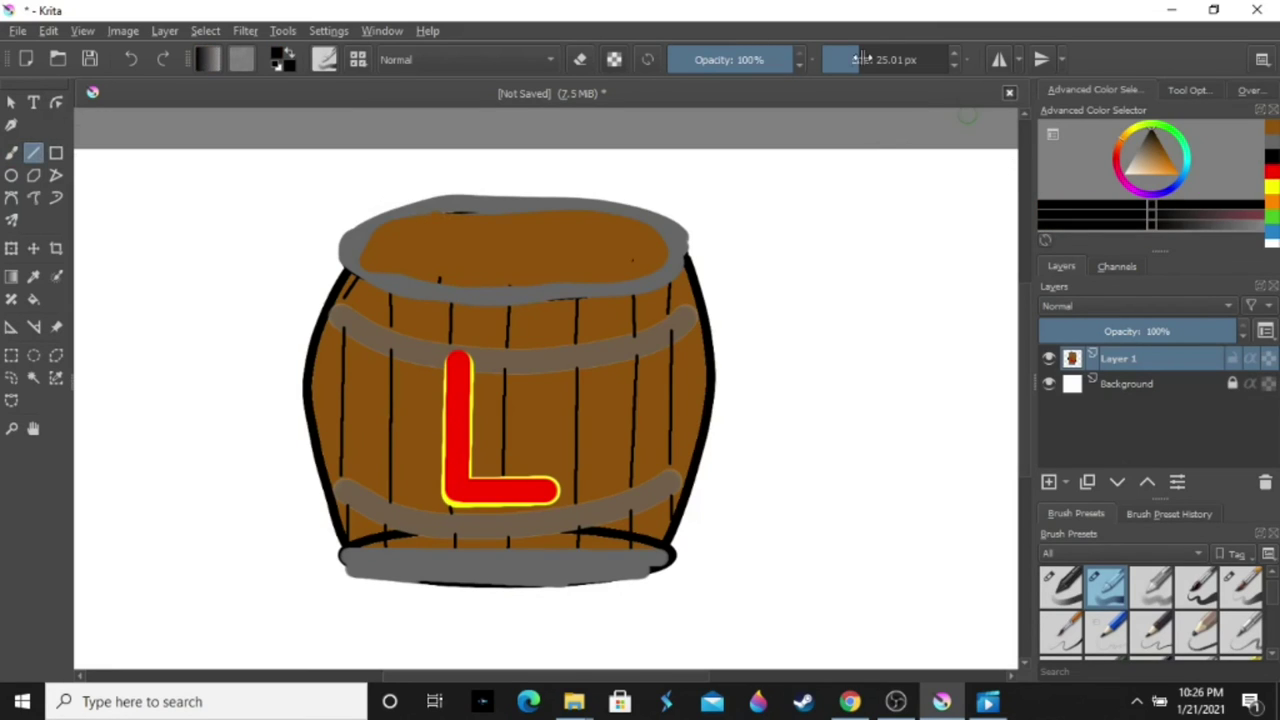
drag(900, 59, 845, 60)
click(955, 55)
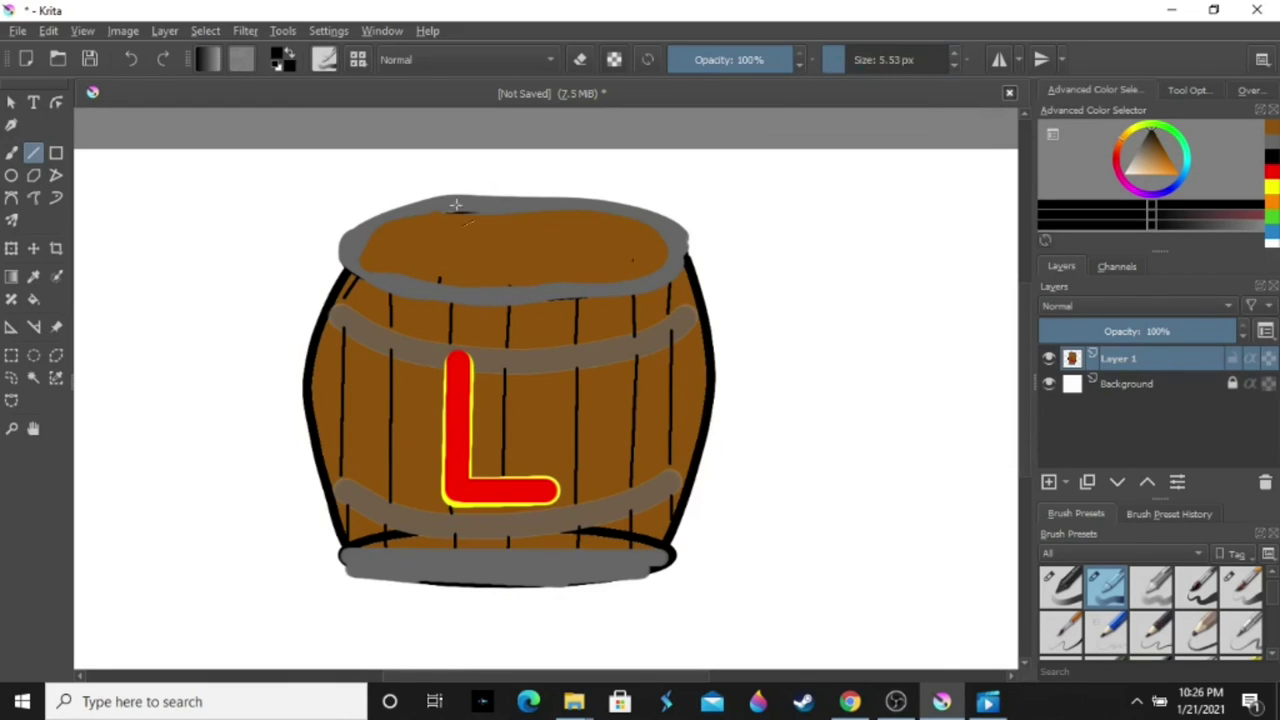
- Draw five parallel diagonal black plank lines across the brown lid
drag(448, 212, 386, 270)
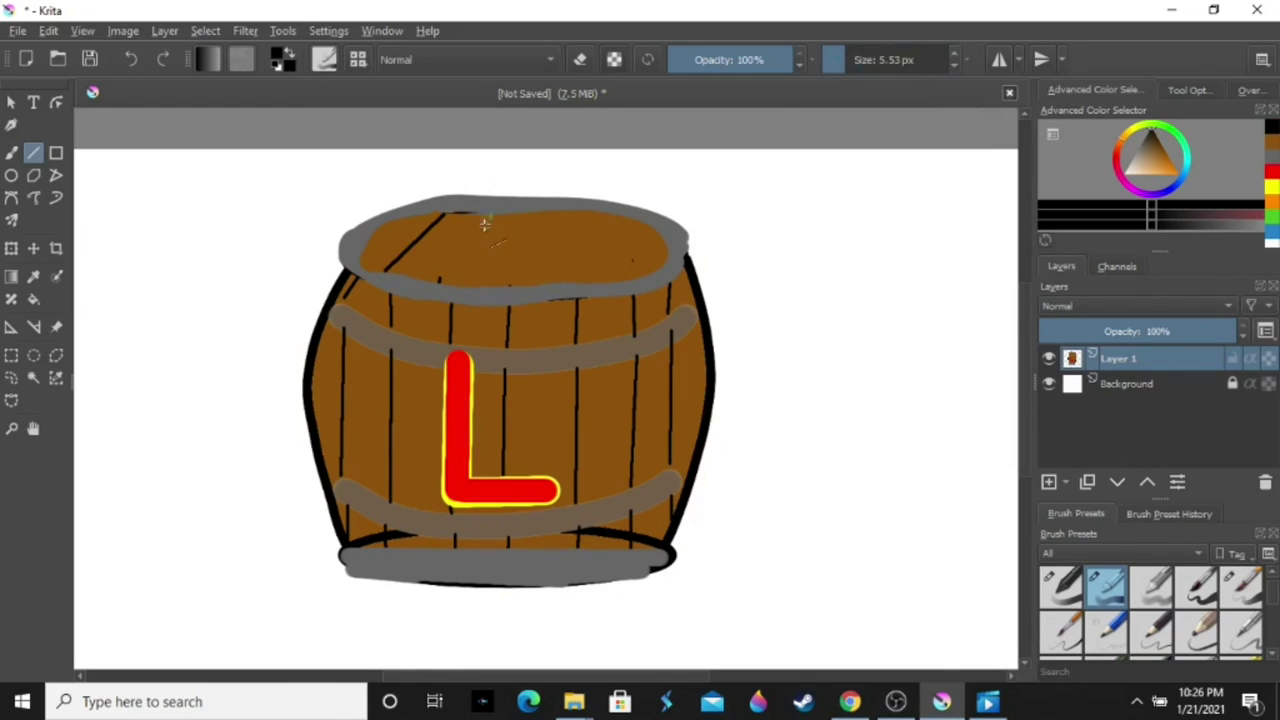
drag(492, 212, 440, 280)
drag(555, 214, 505, 285)
drag(608, 210, 557, 282)
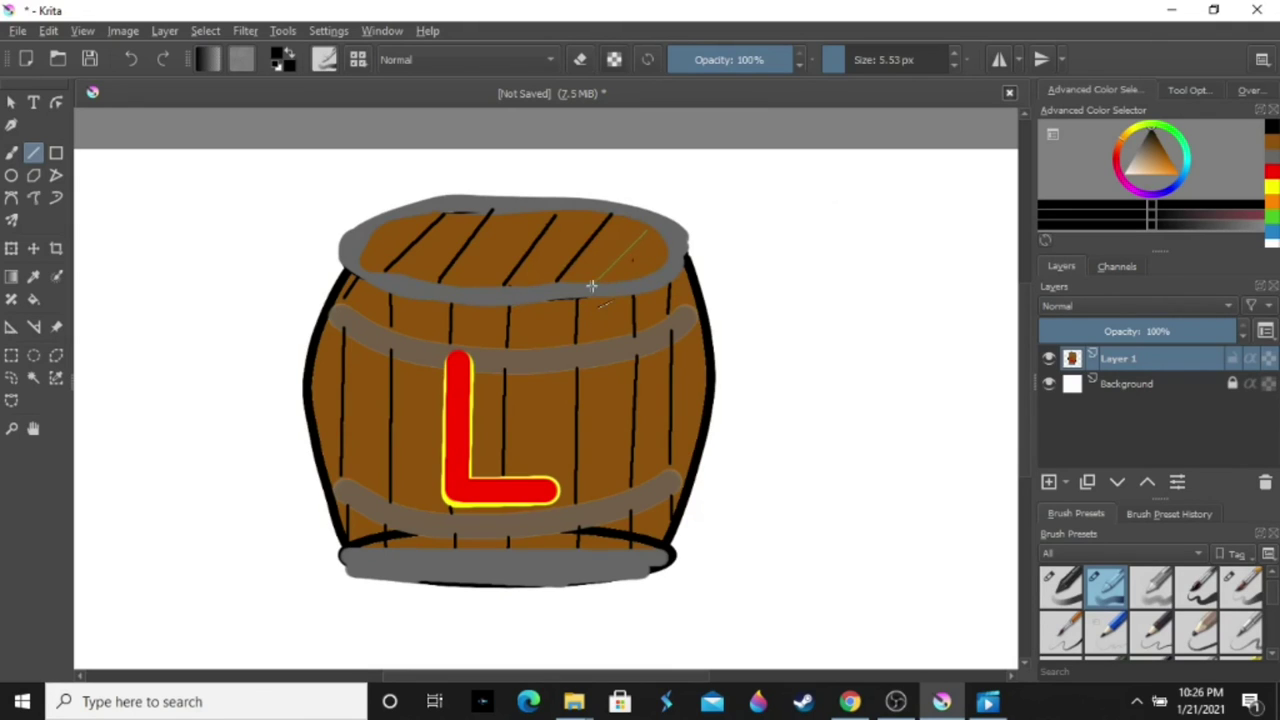
drag(648, 230, 590, 290)
- Save the barrel drawing to the Desktop as a Krita .kra document
click(25, 35)
click(58, 138)
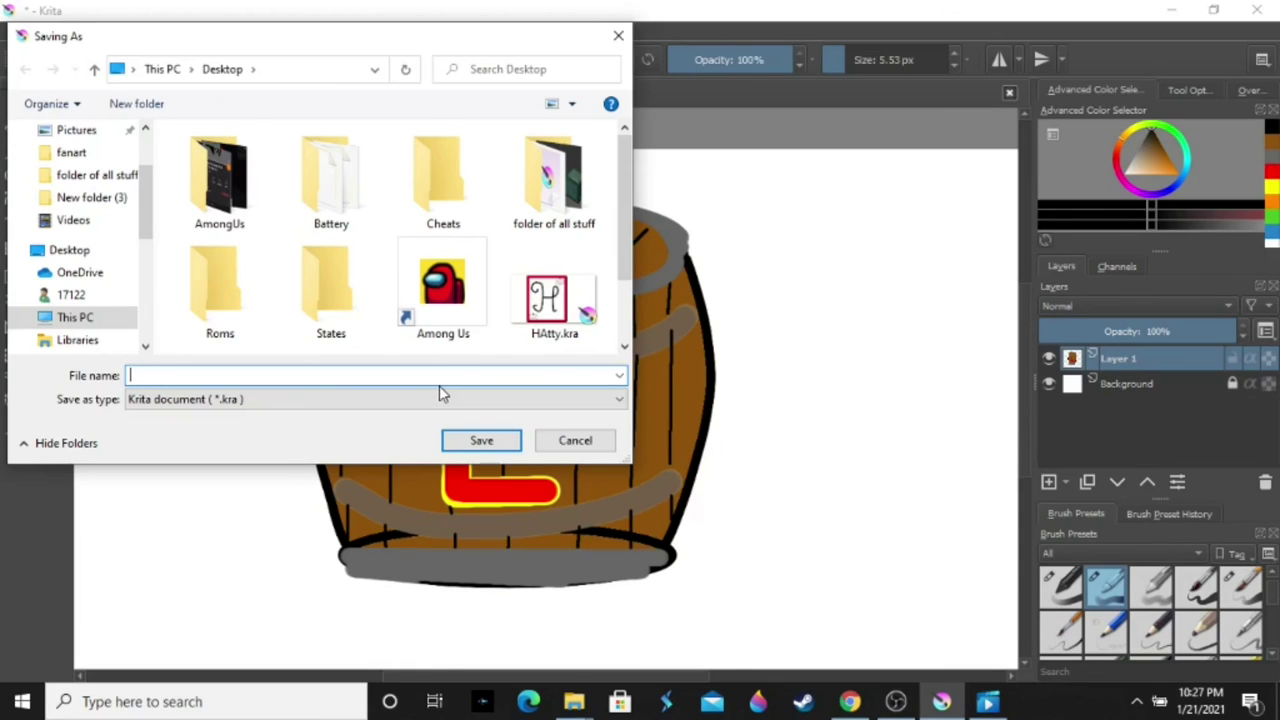
text(luis kong)
key(Return)
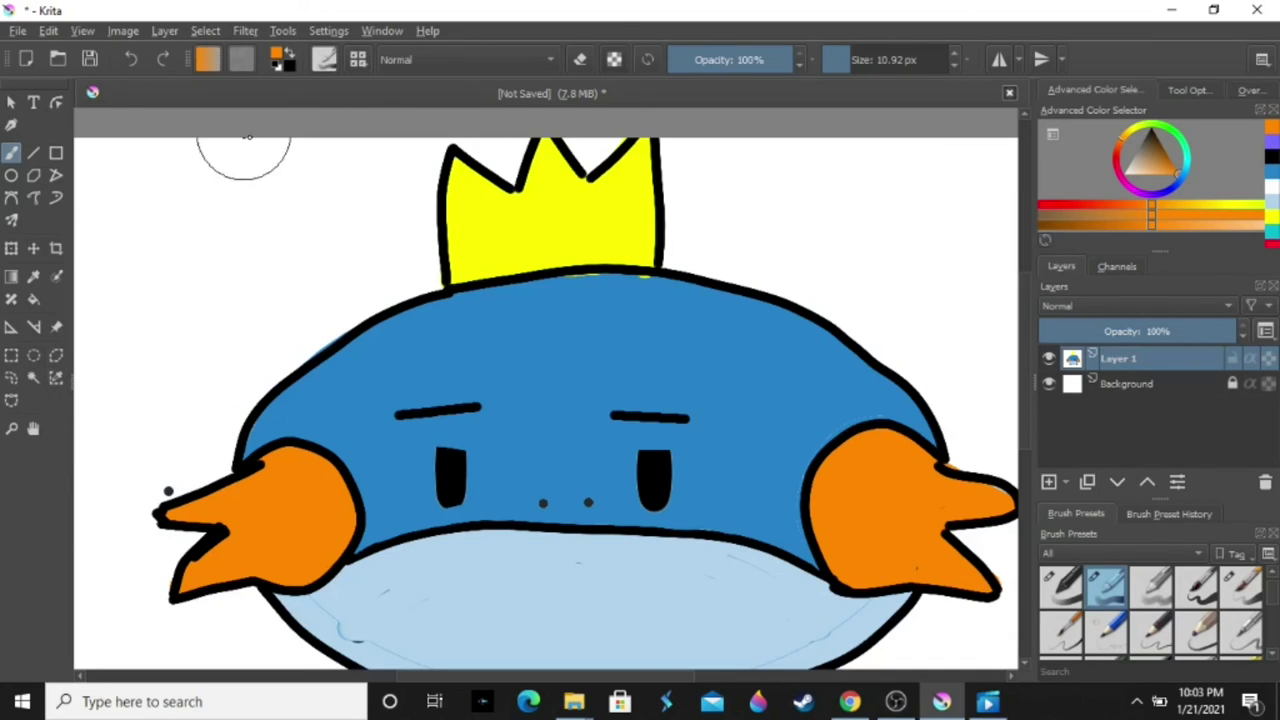
- Undo a stray orange line and draw a straight blue line along the crown base
click(31, 152)
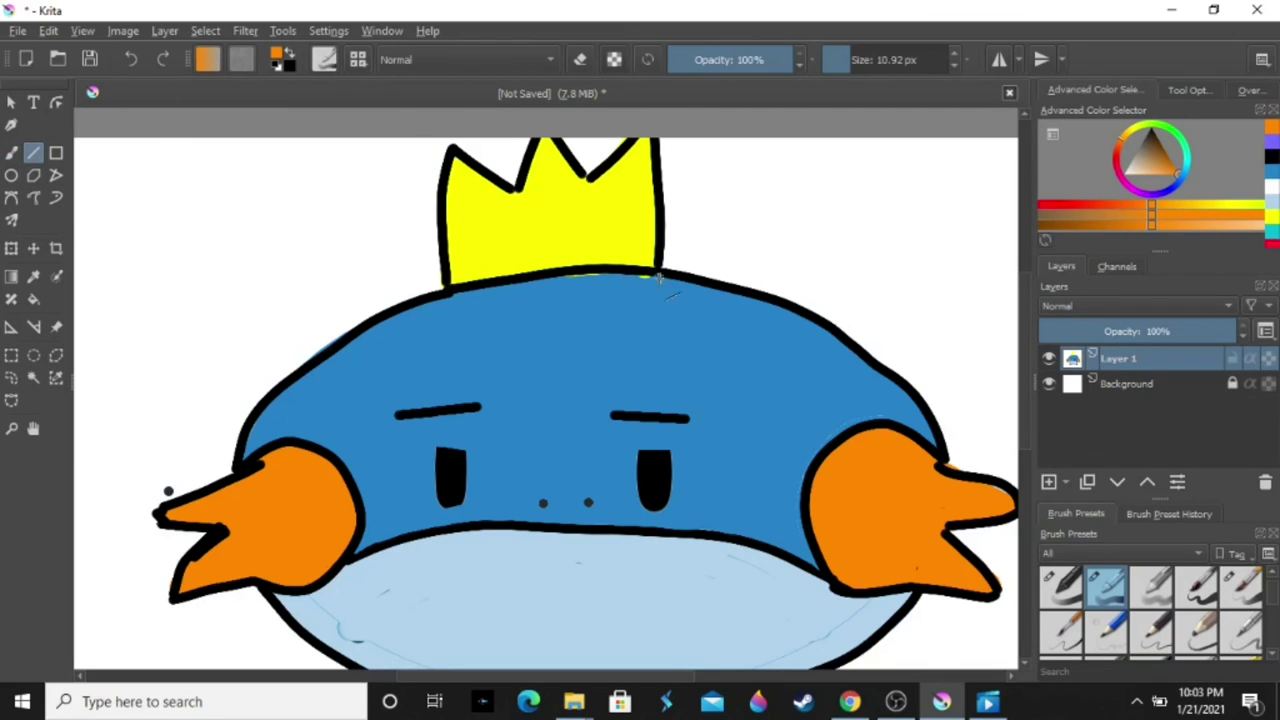
drag(660, 279, 600, 279)
key(ctrl+z)
click(1270, 170)
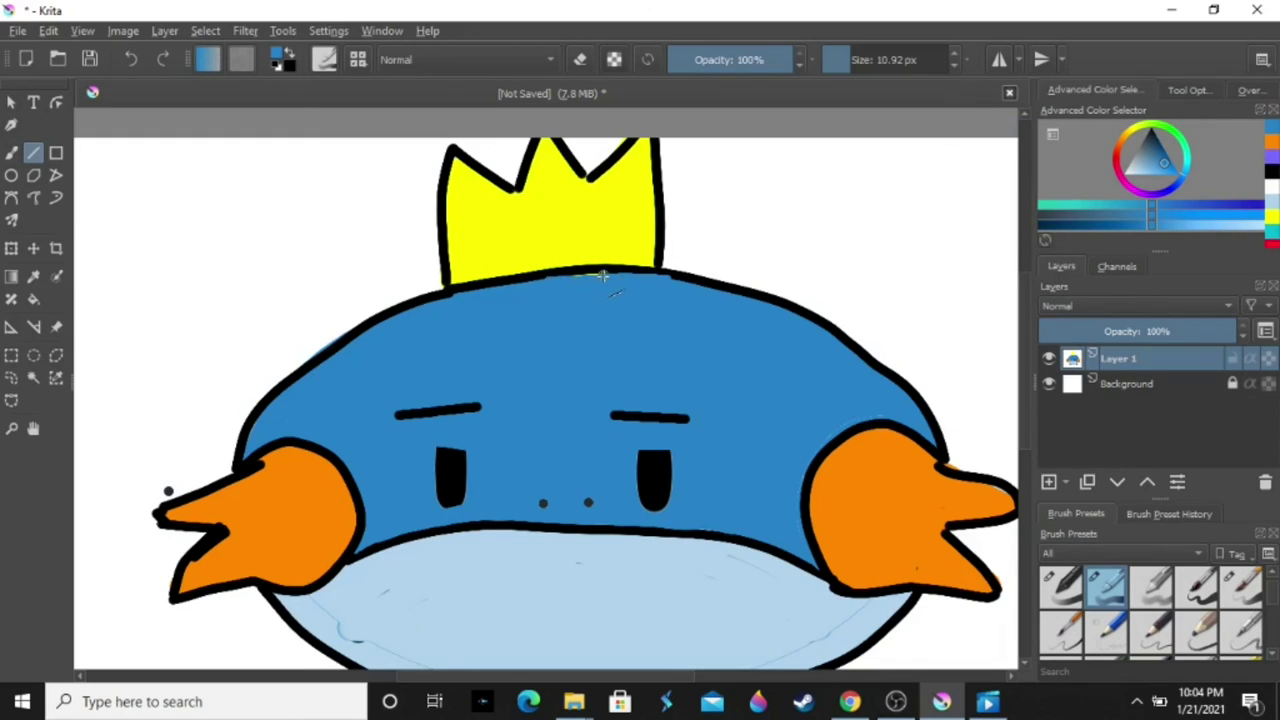
drag(604, 276, 562, 276)
- Enlarge the freehand brush to about 63 px and paint over the left arm tip
click(12, 152)
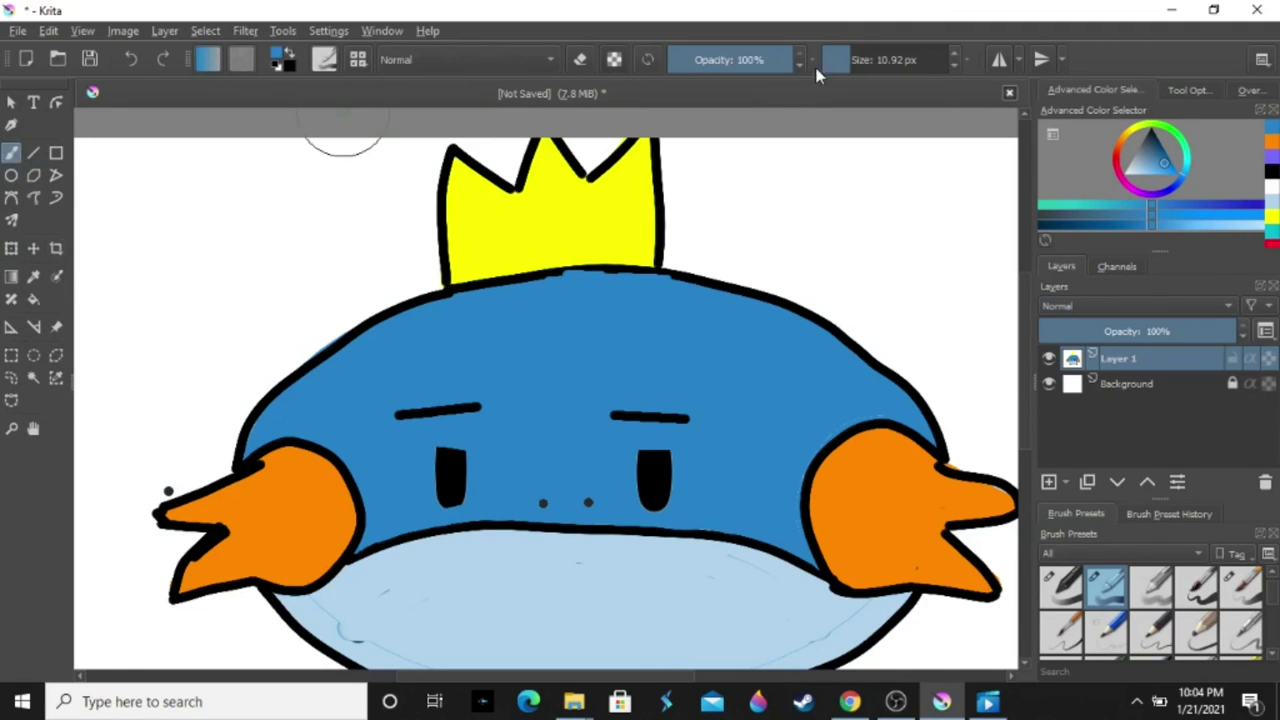
drag(820, 60, 900, 60)
click(1272, 175)
drag(300, 510, 185, 470)
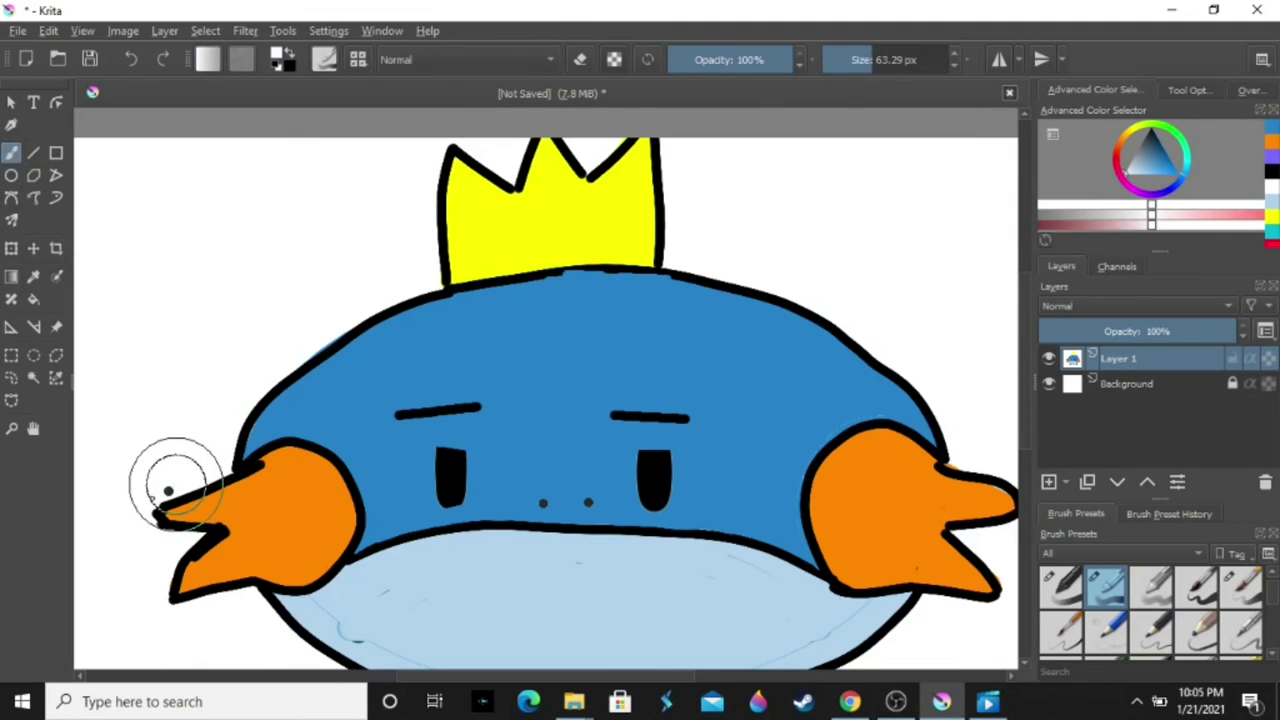